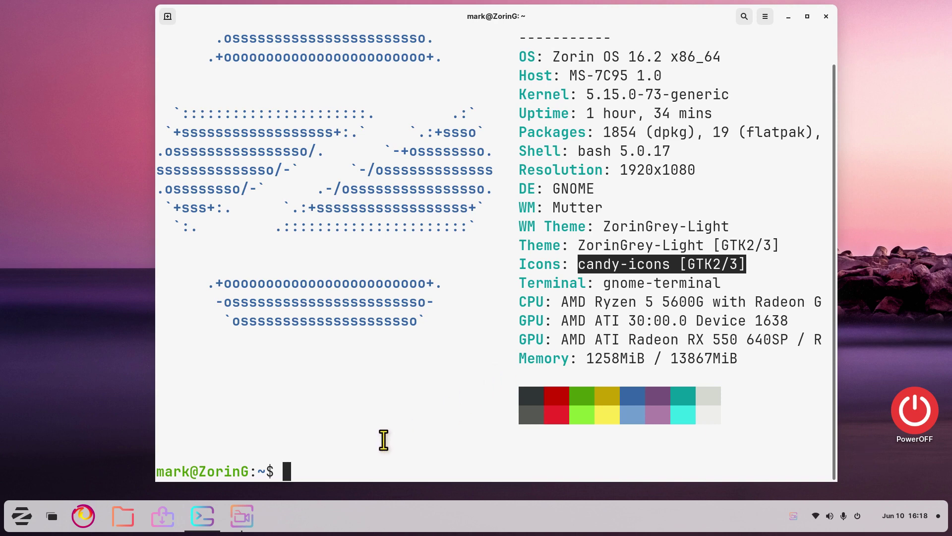
Briefly open and close the file manager at Home and the application menu
{"action": "left_click", "coordinate": [125, 518]}
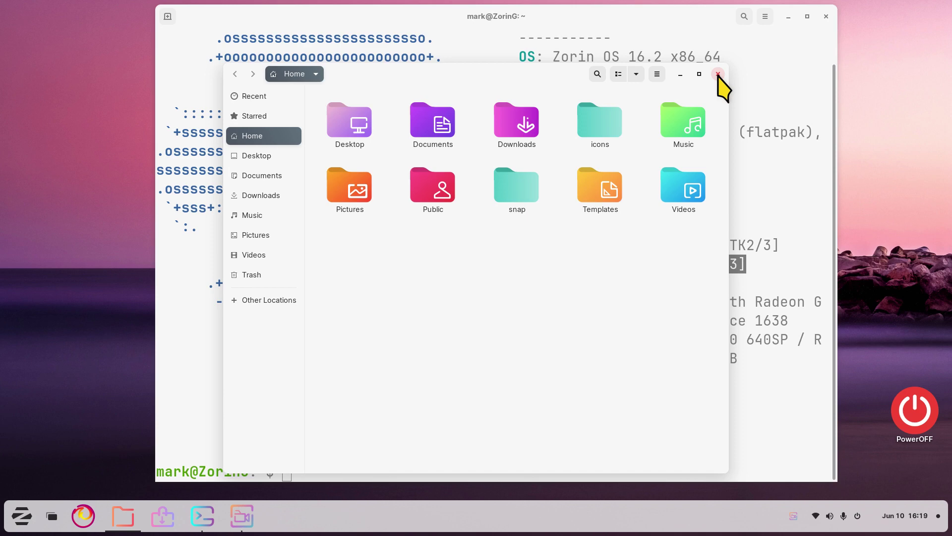
{"action": "left_click", "coordinate": [718, 75]}
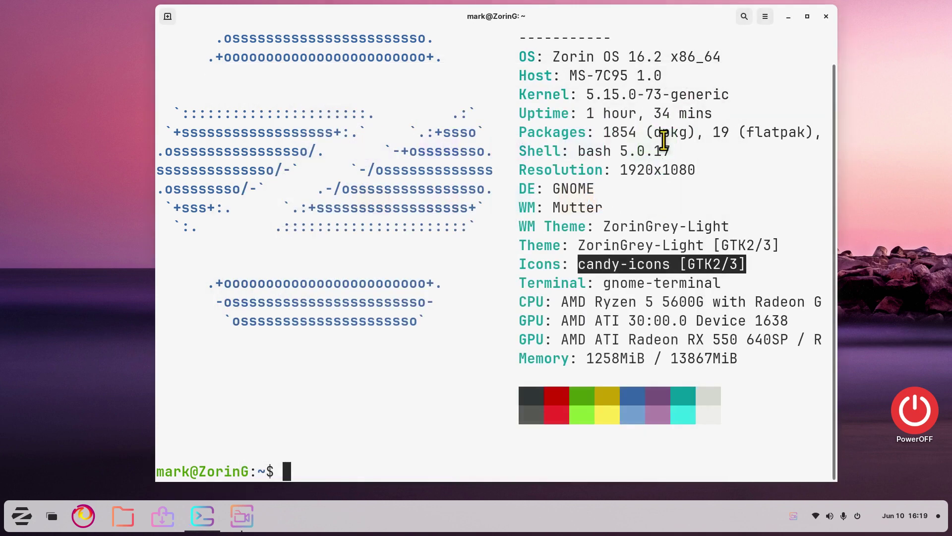
{"action": "left_click", "coordinate": [19, 517]}
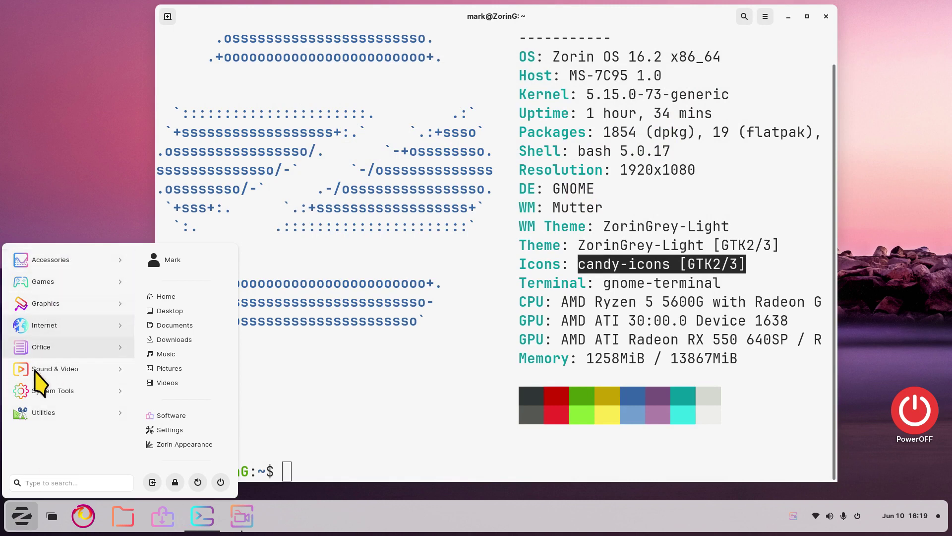
{"action": "left_click", "coordinate": [397, 410]}
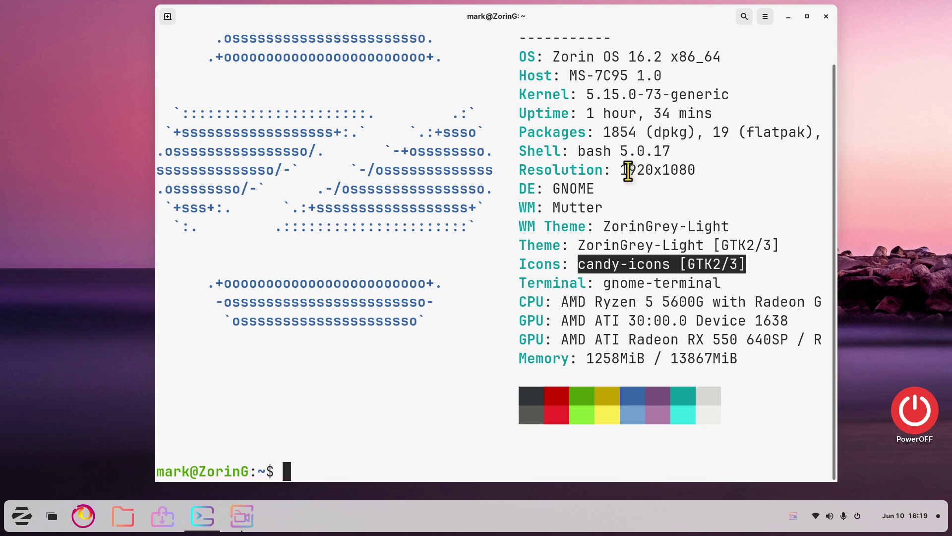
Select the 1920x1080 resolution text, close the terminal with Ctrl+D, and bring up the Zorin menu
{"action": "left_click_drag", "start_coordinate": [623, 170], "coordinate": [704, 171]}
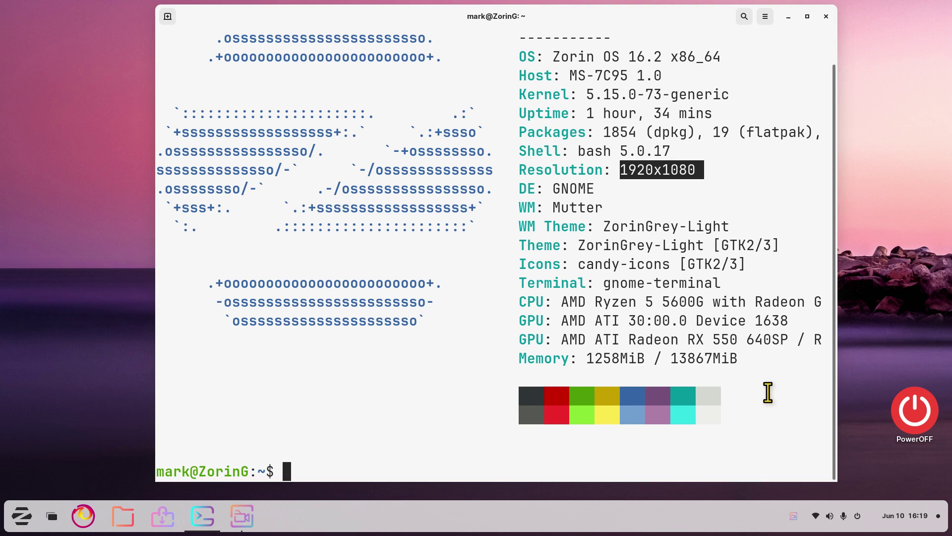
{"action": "key", "text": "ctrl+d"}
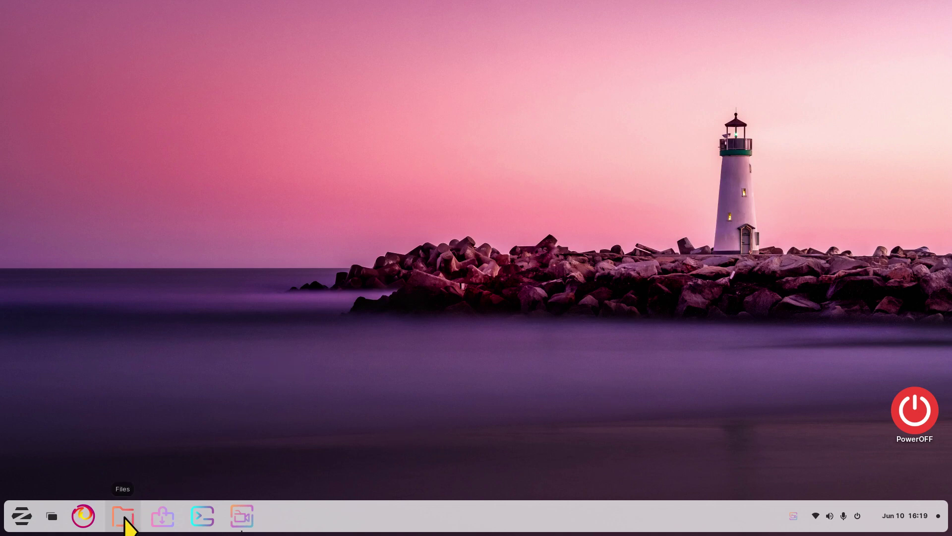
{"action": "left_click", "coordinate": [24, 516]}
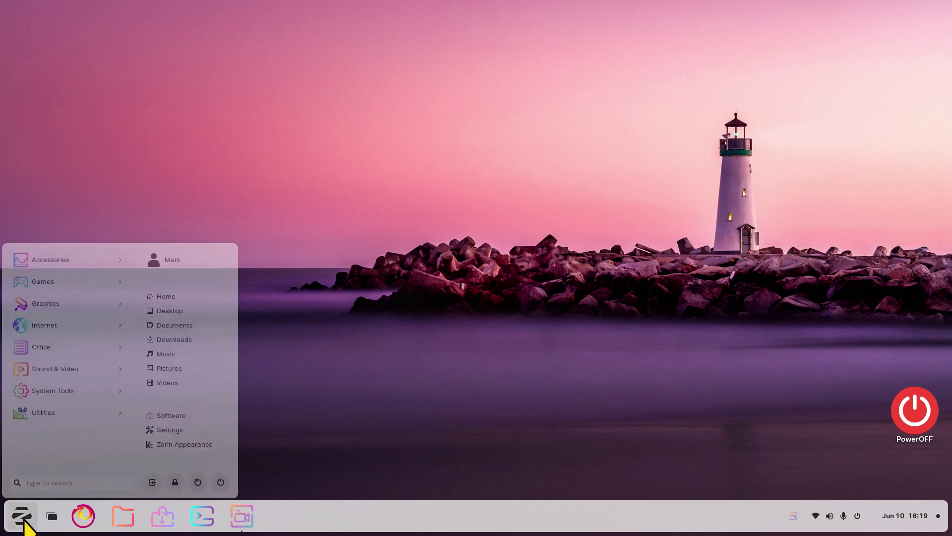
Launch Zorin Appearance, move it to the upper right, and show its Theme accent and background options
{"action": "left_click", "coordinate": [177, 444]}
{"action": "left_click_drag", "start_coordinate": [527, 158], "coordinate": [741, 104]}
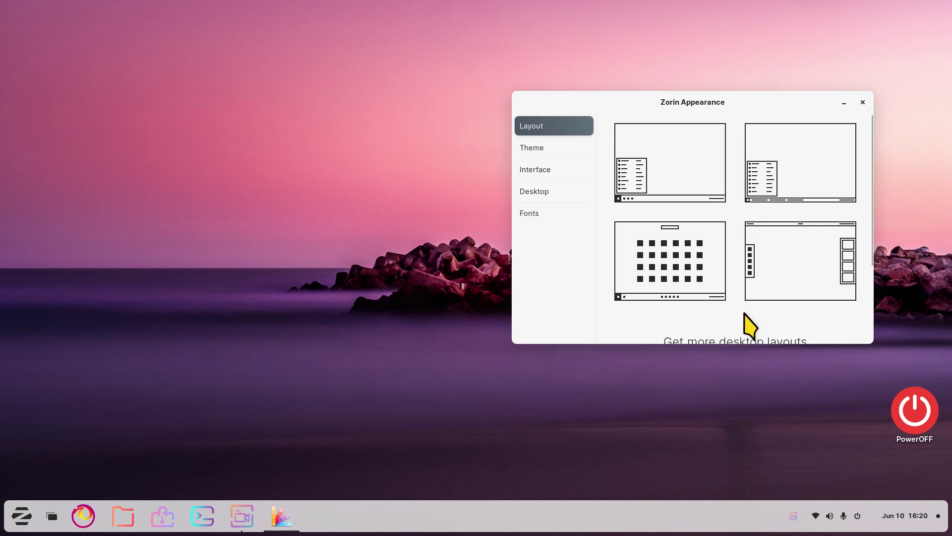
{"action": "left_click", "coordinate": [539, 149]}
{"action": "left_click", "coordinate": [701, 130]}
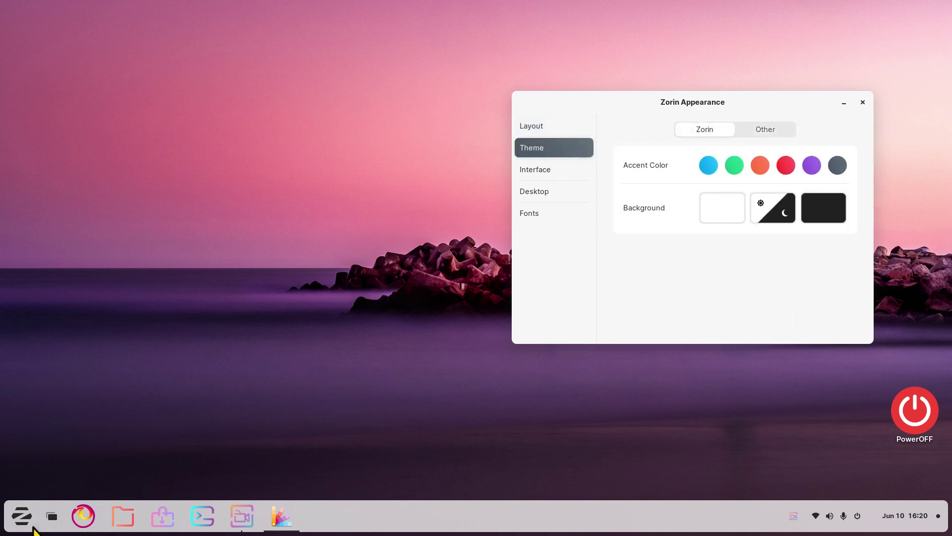
Open Files at Home and arrange it beside the Zorin Appearance window
{"action": "left_click", "coordinate": [123, 516]}
{"action": "left_click_drag", "start_coordinate": [550, 93], "coordinate": [389, 75]}
{"action": "left_click_drag", "start_coordinate": [645, 100], "coordinate": [710, 75]}
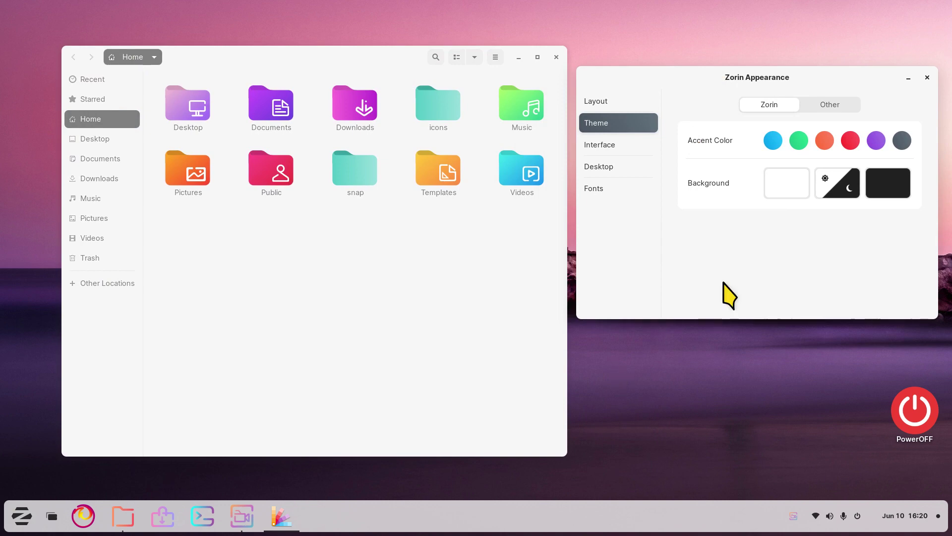
Apply the blue accent and try the Dark and Automatic backgrounds before returning to Light
{"action": "left_click", "coordinate": [772, 143]}
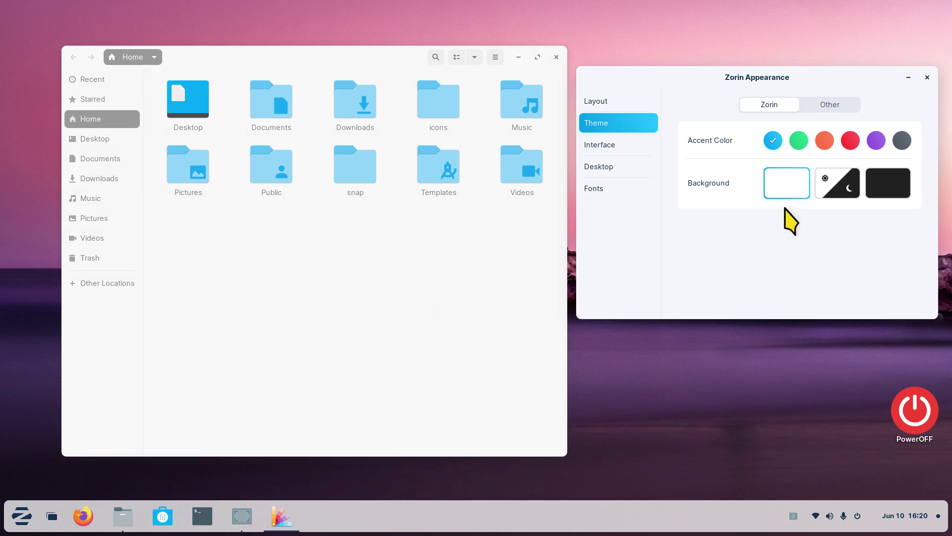
{"action": "left_click", "coordinate": [894, 182]}
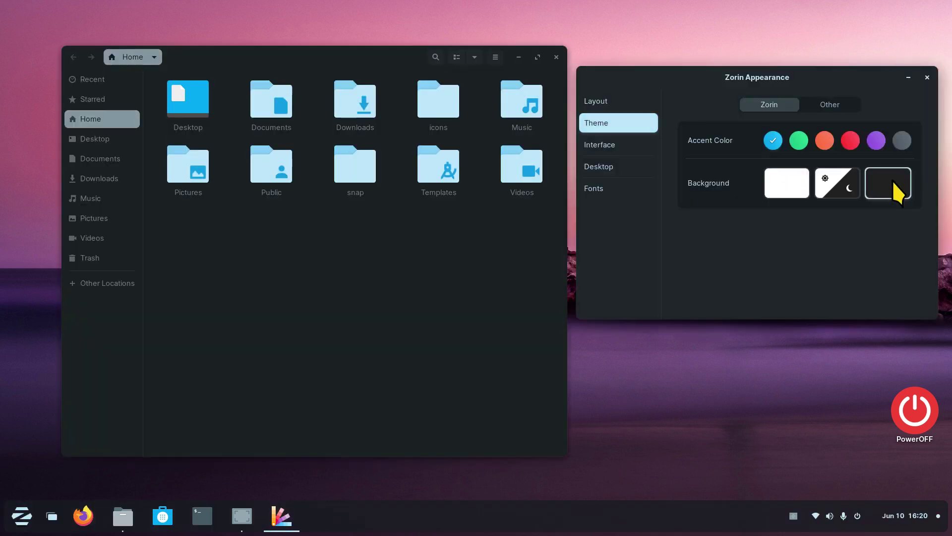
{"action": "left_click", "coordinate": [23, 517]}
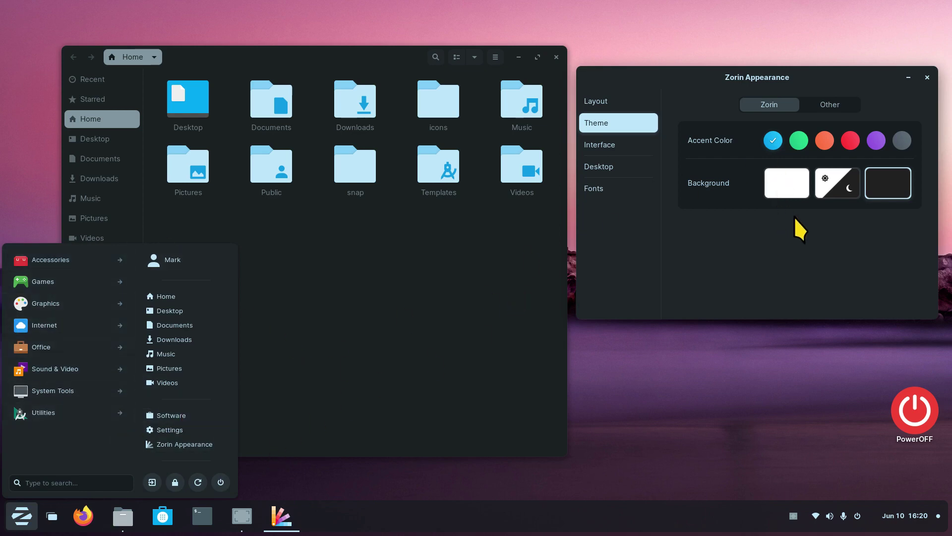
{"action": "left_click", "coordinate": [792, 184]}
{"action": "left_click", "coordinate": [793, 184]}
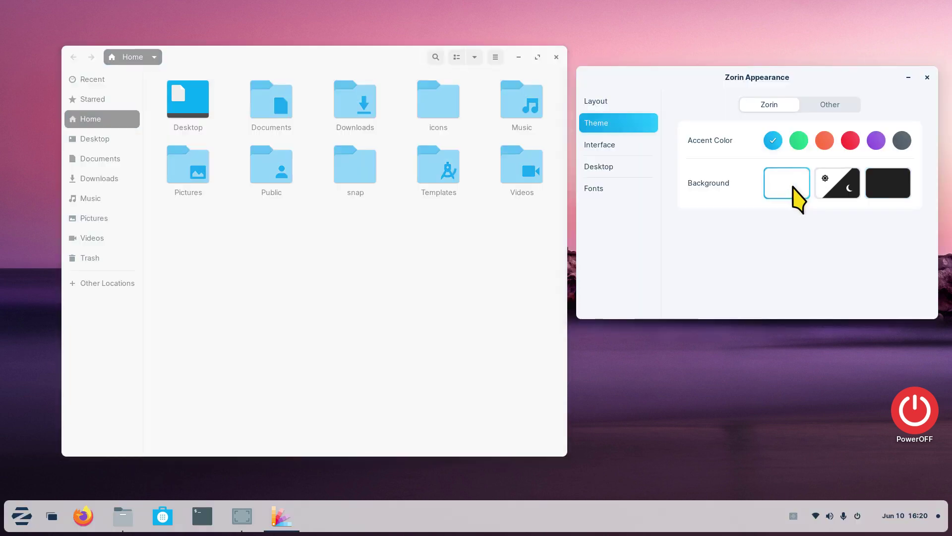
{"action": "left_click", "coordinate": [838, 184]}
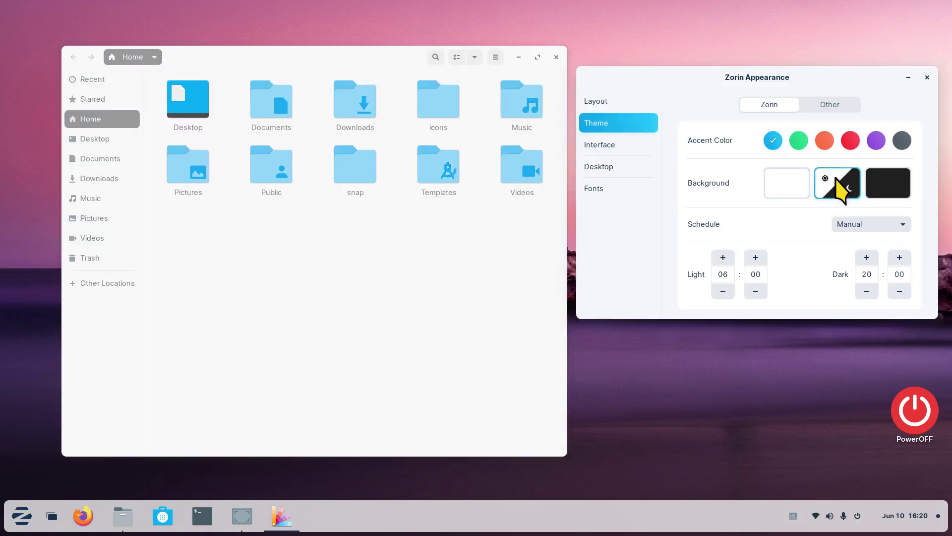
{"action": "left_click", "coordinate": [791, 185]}
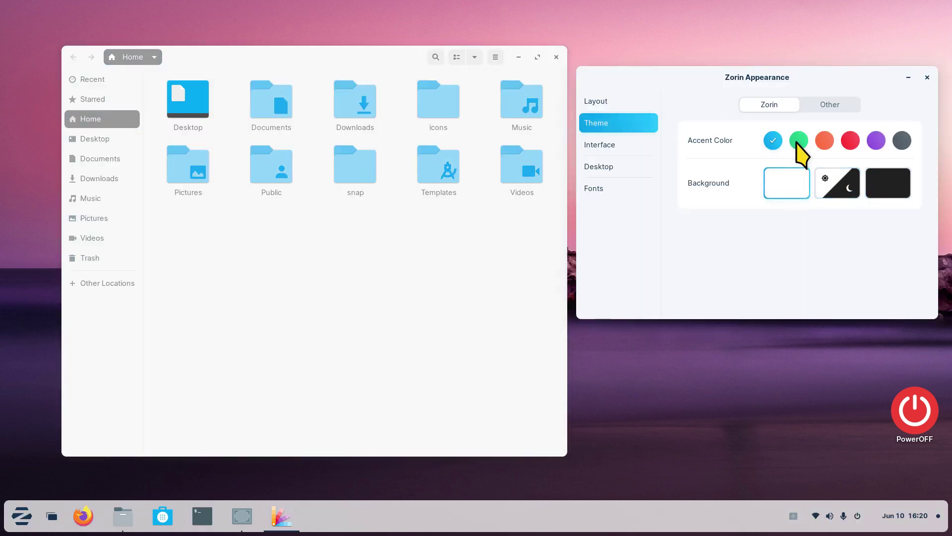
Preview the green accent in the application menu, then switch the accent back to blue
{"action": "left_click", "coordinate": [798, 141]}
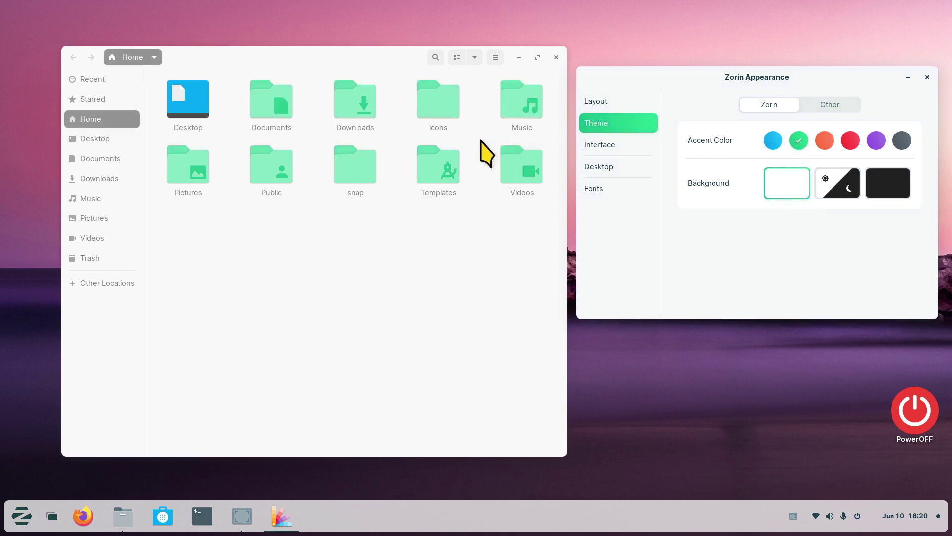
{"action": "left_click", "coordinate": [21, 515]}
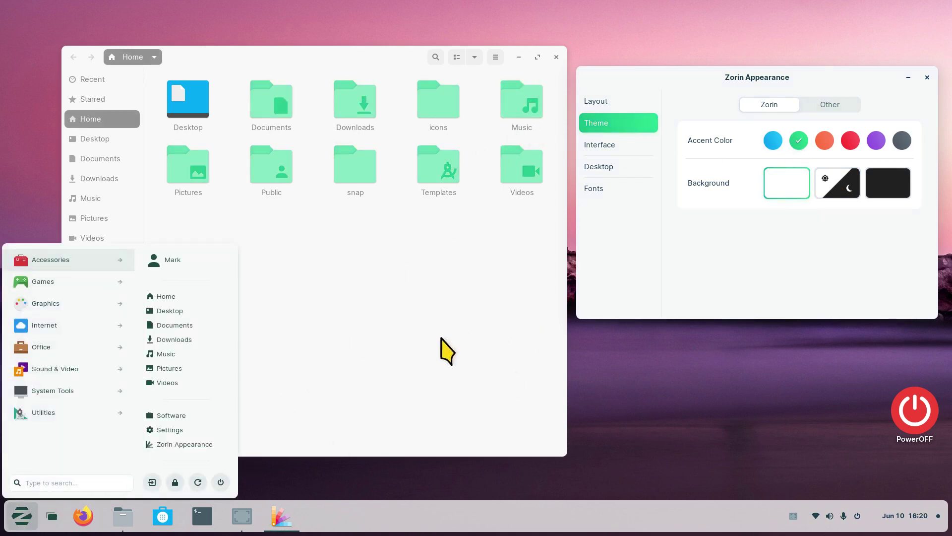
{"action": "left_click", "coordinate": [447, 352]}
{"action": "left_click", "coordinate": [772, 141]}
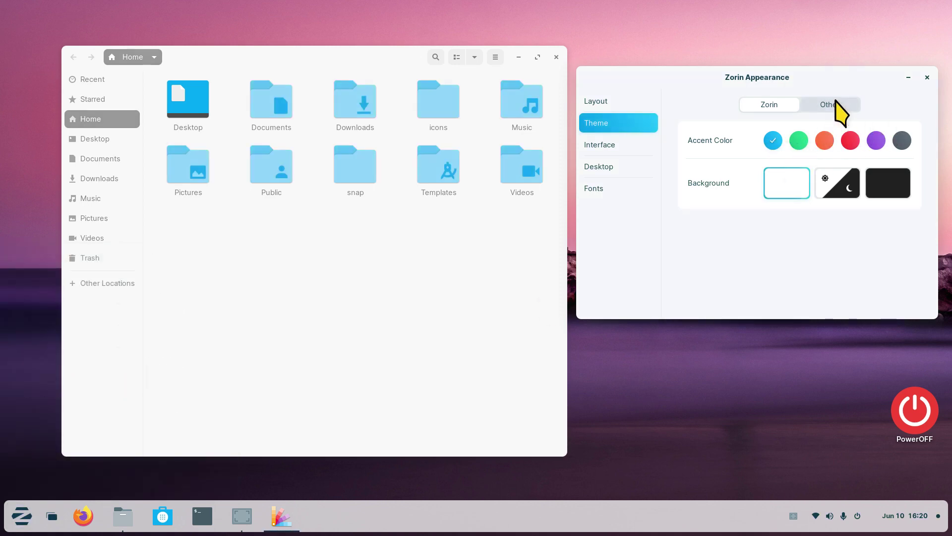
On the Other tab, preview the Hicolor, HighContrast and Candy-icons icon themes
{"action": "left_click", "coordinate": [838, 106]}
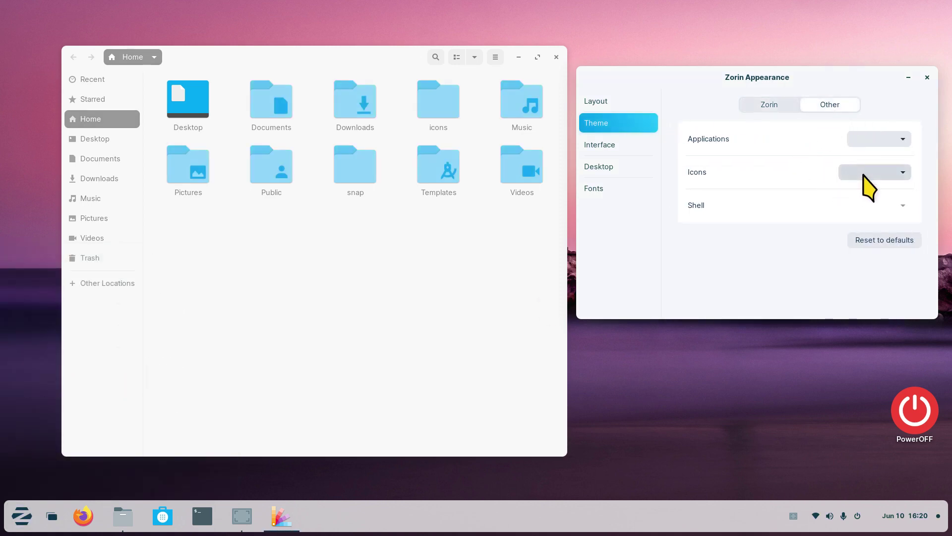
{"action": "left_click", "coordinate": [869, 188]}
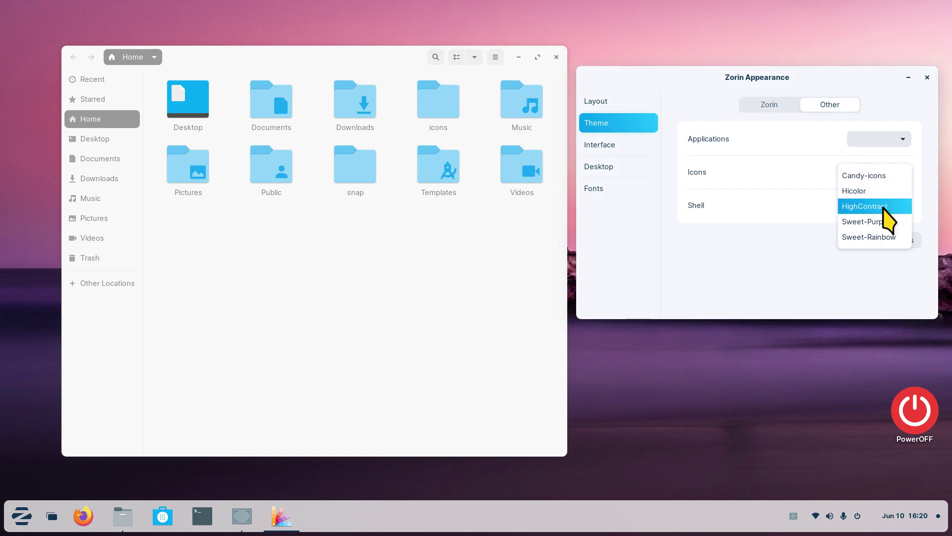
{"action": "left_click", "coordinate": [863, 193]}
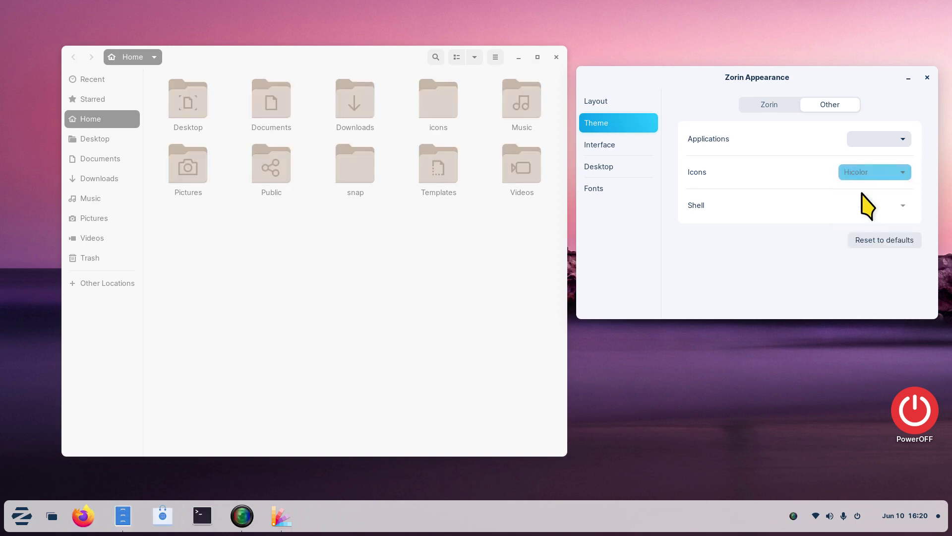
{"action": "left_click", "coordinate": [872, 182]}
{"action": "left_click", "coordinate": [868, 191]}
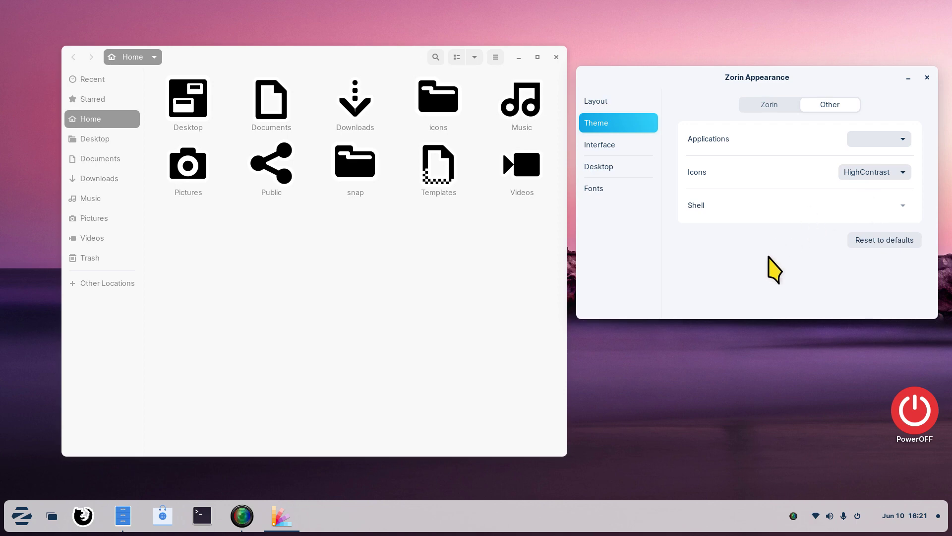
{"action": "left_click", "coordinate": [860, 174]}
{"action": "left_click", "coordinate": [863, 144]}
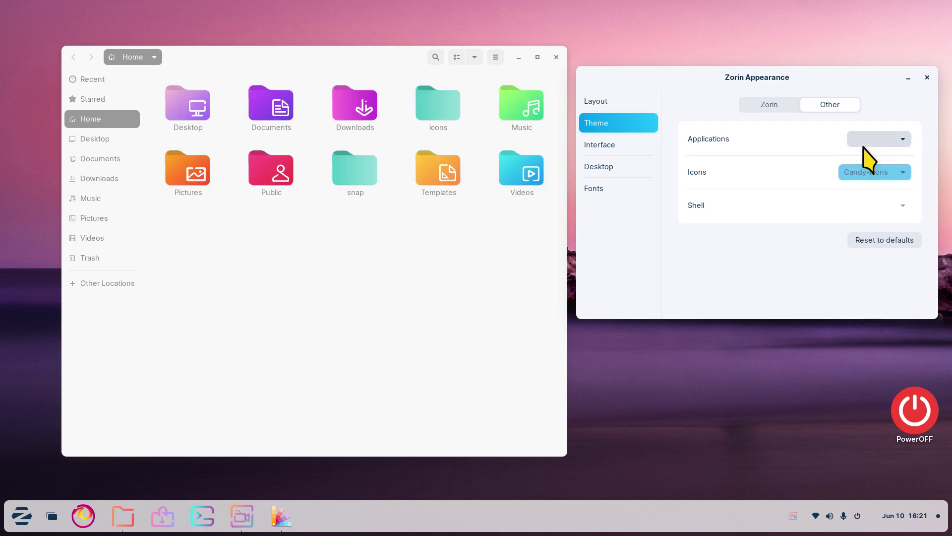
Try Sweet-Purple, then Sweet-Rainbow icons with zoomed Files previews, and choose the Dark background
{"action": "left_click", "coordinate": [866, 172]}
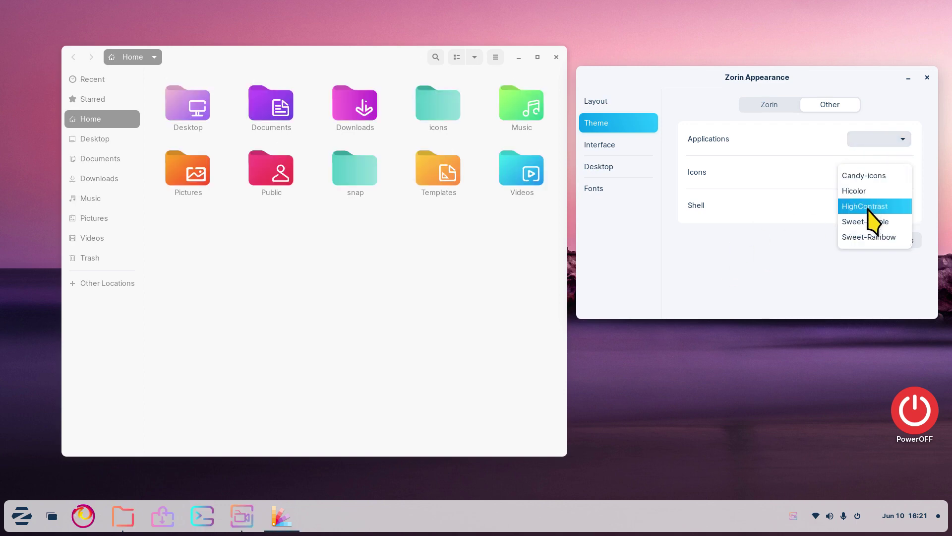
{"action": "left_click", "coordinate": [868, 224]}
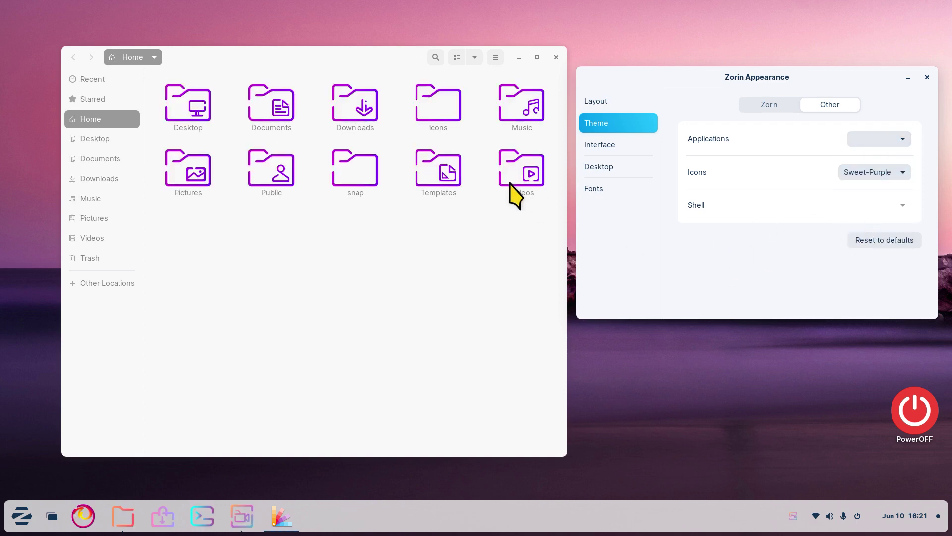
{"action": "key", "text": "ctrl+plus"}
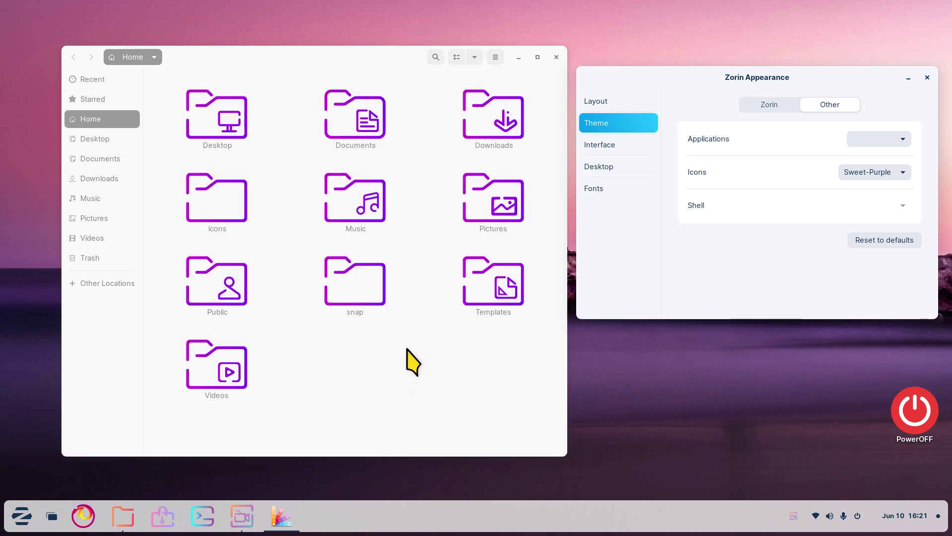
{"action": "key", "text": "ctrl+minus"}
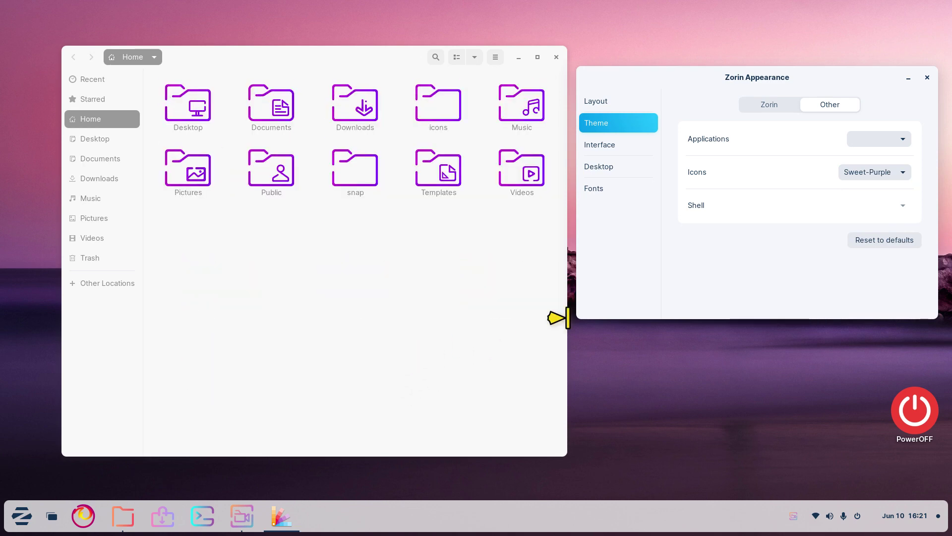
{"action": "left_click", "coordinate": [881, 173]}
{"action": "left_click", "coordinate": [883, 188]}
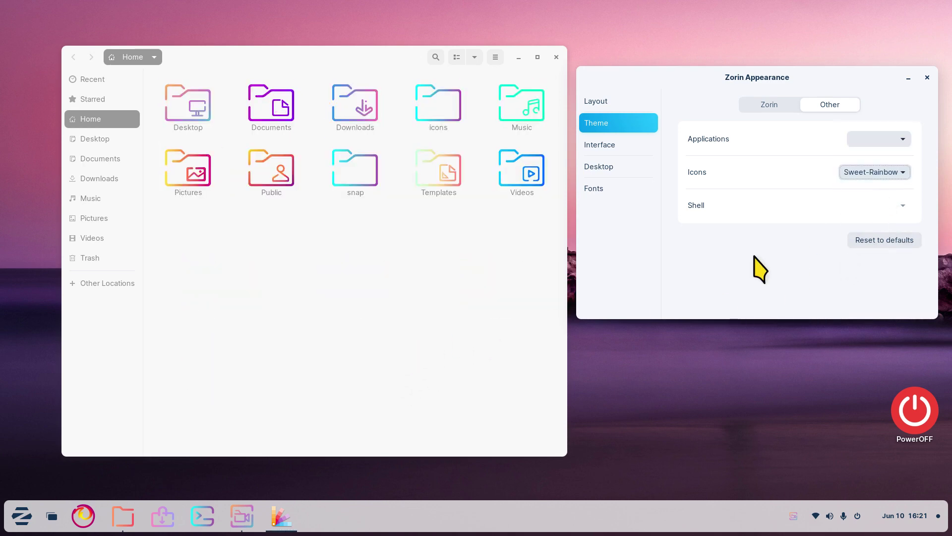
{"action": "key", "text": "ctrl+plus"}
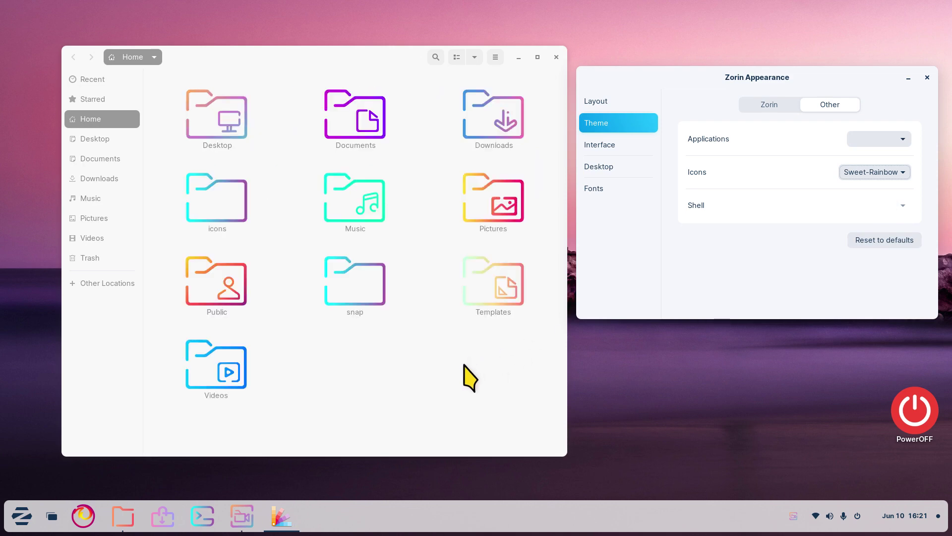
{"action": "key", "text": "ctrl+minus"}
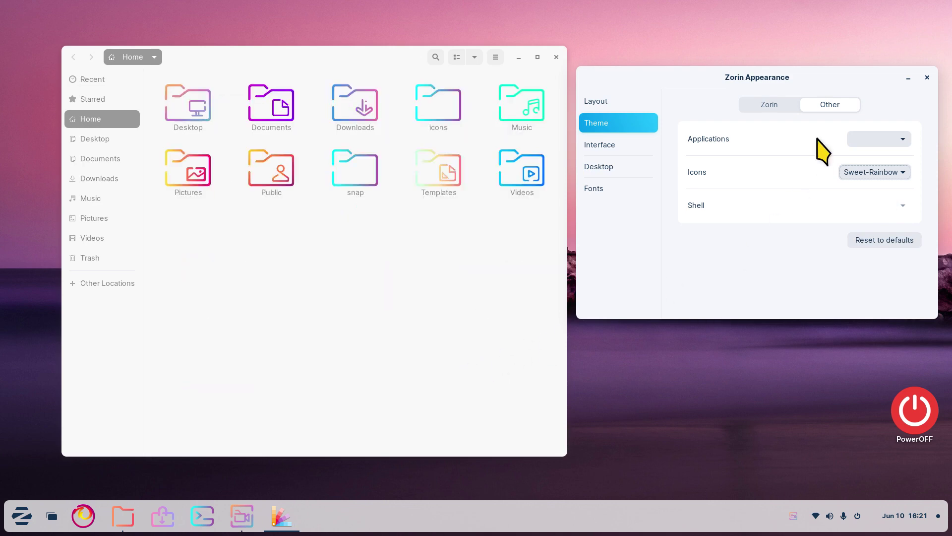
{"action": "left_click", "coordinate": [770, 107]}
{"action": "left_click", "coordinate": [887, 186]}
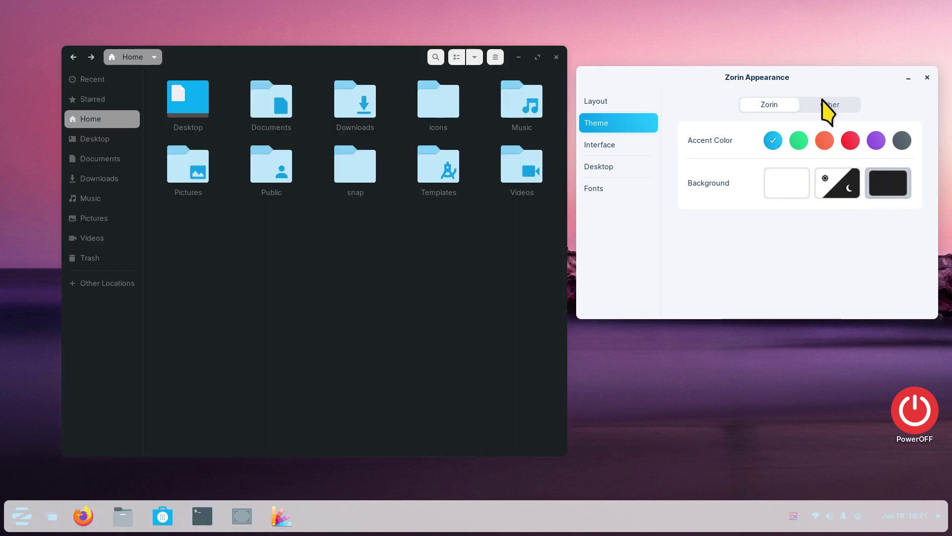
Preview the Candy-icons, Sweet-Purple and Sweet-Rainbow icon themes on the Other tab
{"action": "left_click", "coordinate": [824, 104]}
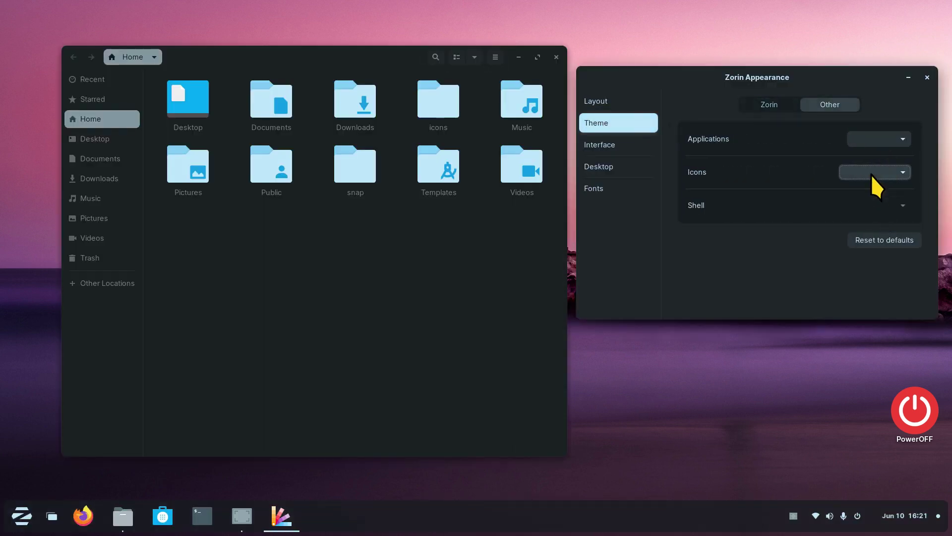
{"action": "left_click", "coordinate": [871, 174]}
{"action": "left_click", "coordinate": [875, 114]}
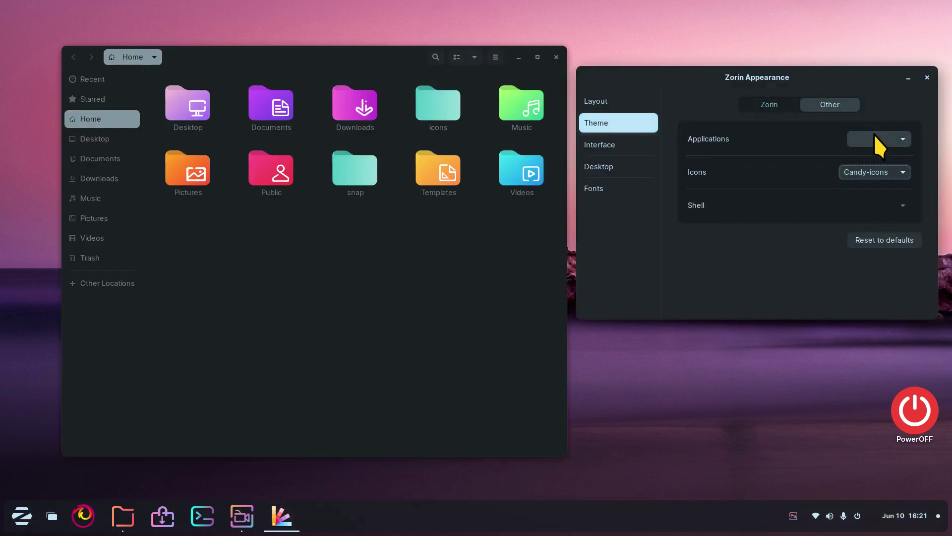
{"action": "left_click", "coordinate": [878, 175]}
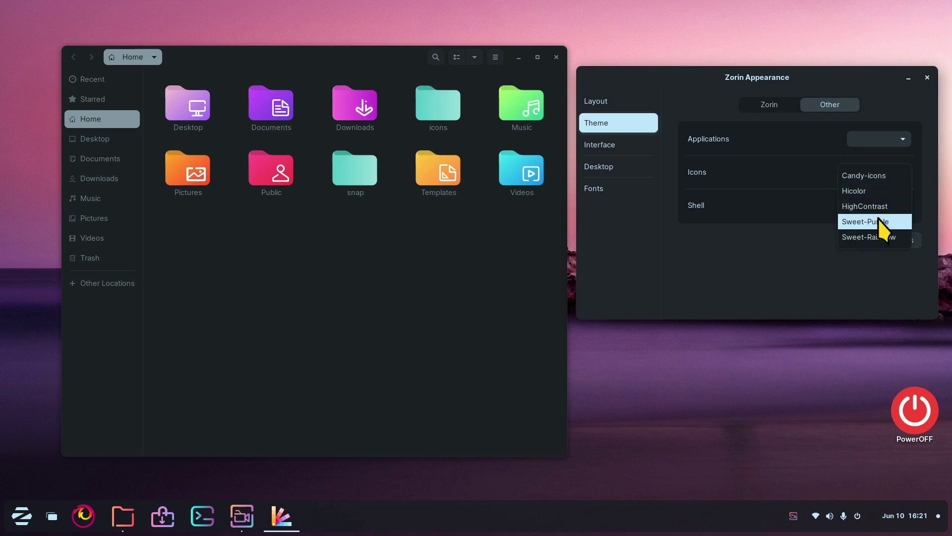
{"action": "left_click", "coordinate": [878, 220]}
{"action": "left_click", "coordinate": [878, 170]}
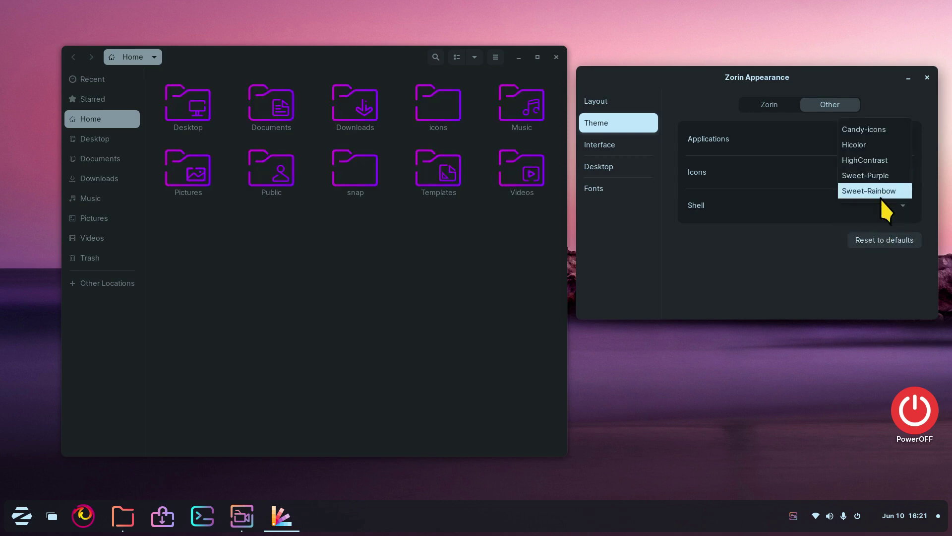
{"action": "left_click", "coordinate": [881, 192]}
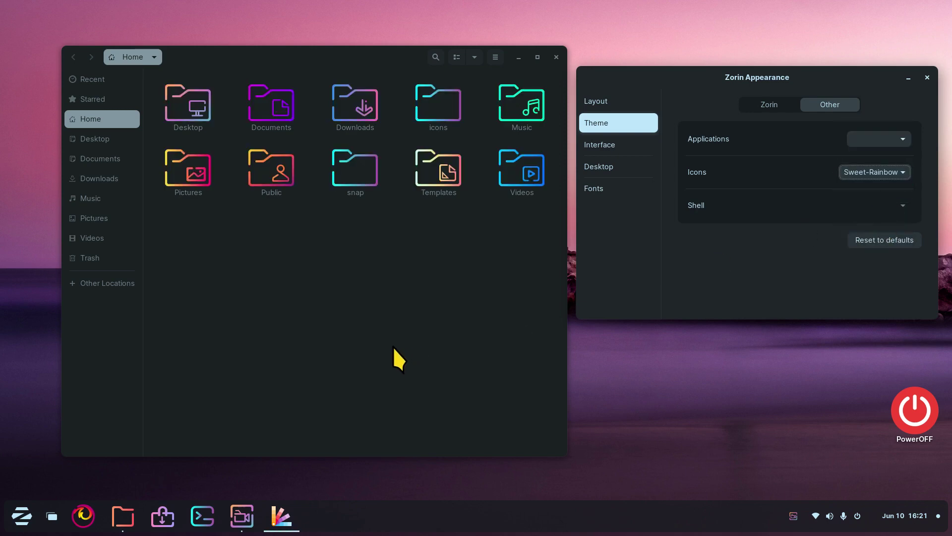
Inspect the enlarged Sweet-Rainbow folders, then switch the icons back to Candy-icons and return to the Zorin tab
{"action": "key", "text": "ctrl+plus"}
{"action": "key", "text": "ctrl+minus"}
{"action": "left_click", "coordinate": [879, 172]}
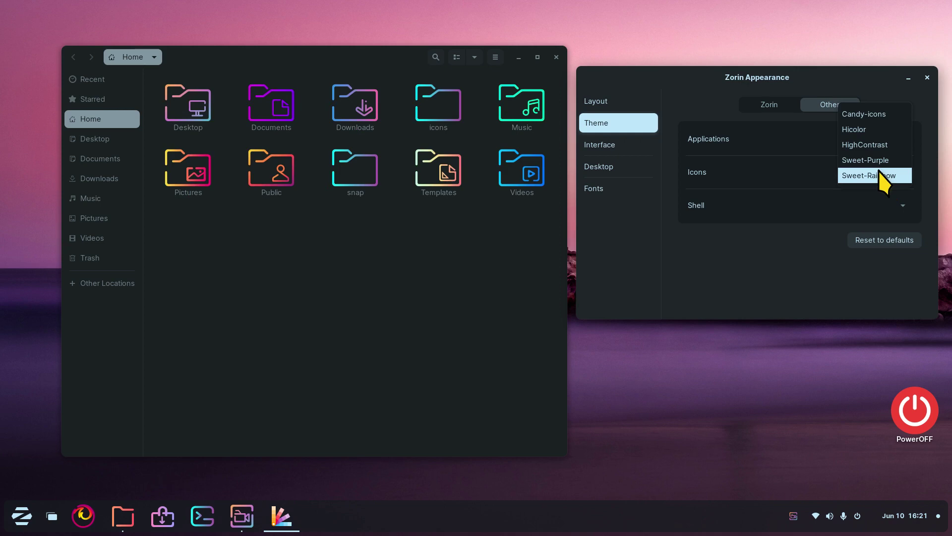
{"action": "left_click", "coordinate": [885, 112]}
{"action": "left_click", "coordinate": [766, 105]}
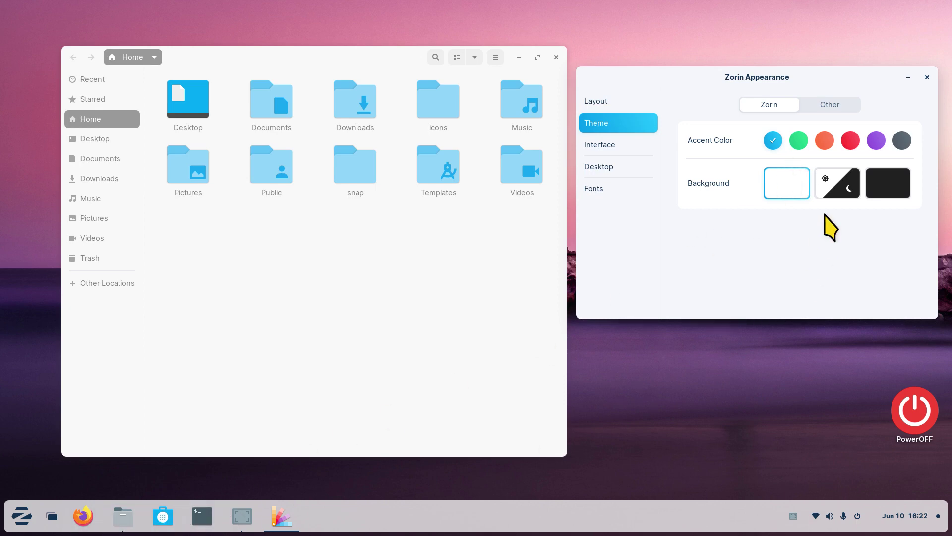
Set Candy-icons as the icon theme, check it in the application menu, and close Zorin Appearance
{"action": "left_click", "coordinate": [830, 104]}
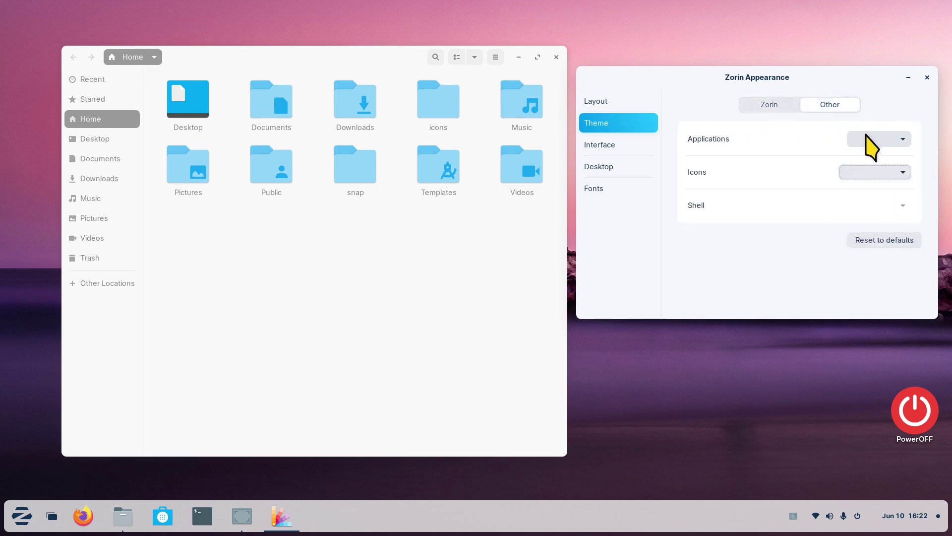
{"action": "left_click", "coordinate": [876, 172]}
{"action": "left_click", "coordinate": [876, 173]}
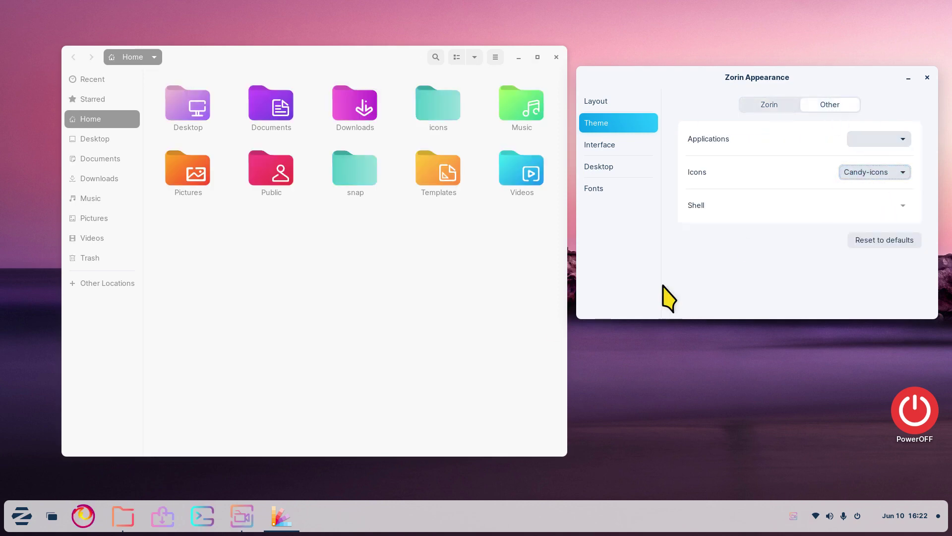
{"action": "left_click", "coordinate": [21, 518]}
{"action": "left_click", "coordinate": [468, 355]}
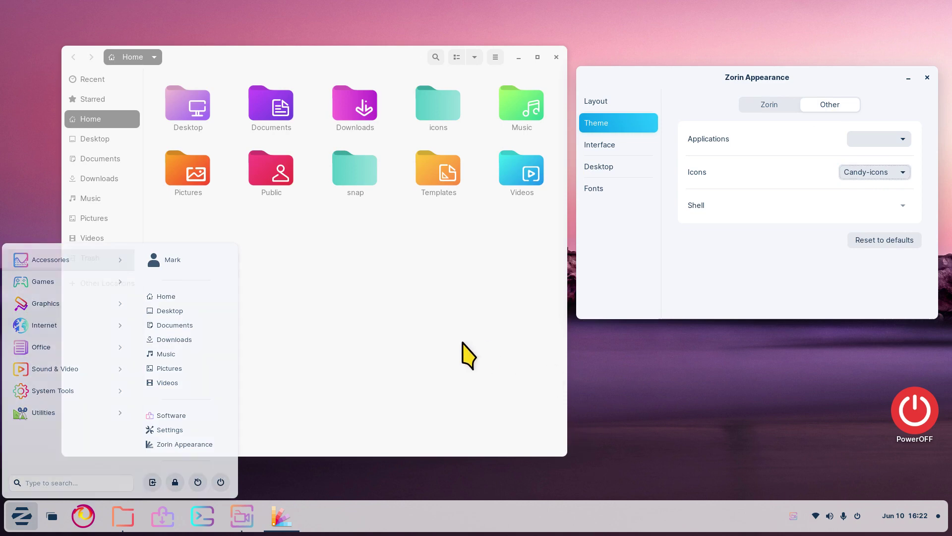
{"action": "left_click", "coordinate": [927, 78]}
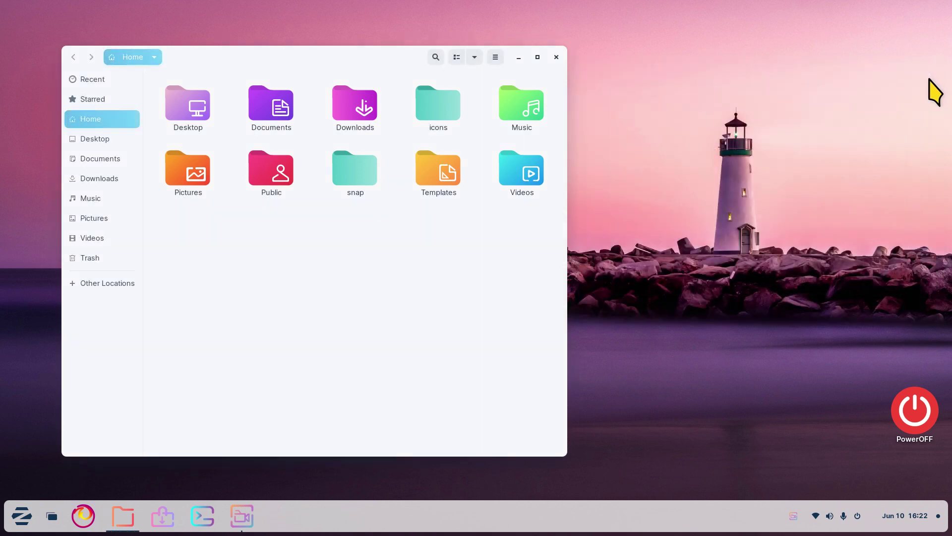
Centre and maximize the Files window, glancing at its main options menu
{"action": "left_click_drag", "start_coordinate": [350, 56], "coordinate": [478, 50]}
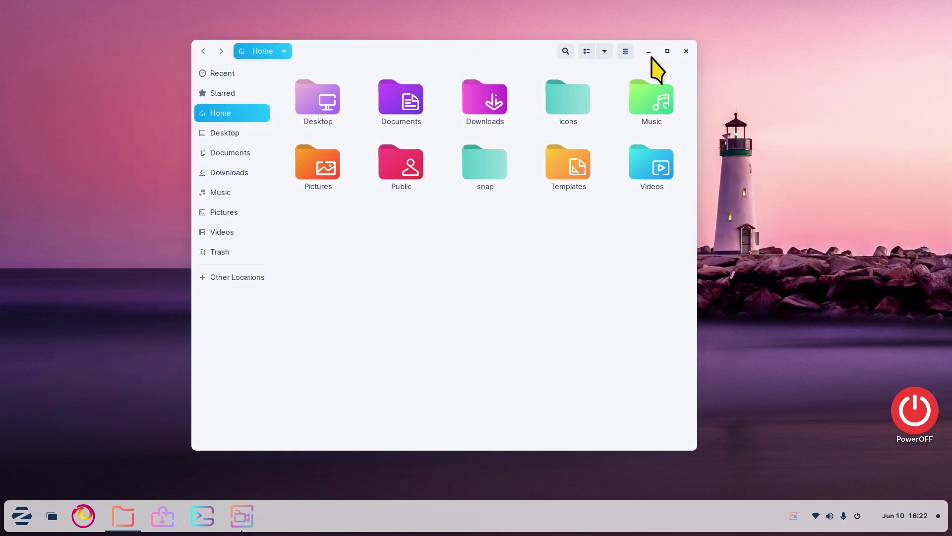
{"action": "double_click", "coordinate": [465, 50]}
{"action": "double_click", "coordinate": [499, 8]}
{"action": "double_click", "coordinate": [484, 52]}
{"action": "double_click", "coordinate": [499, 20]}
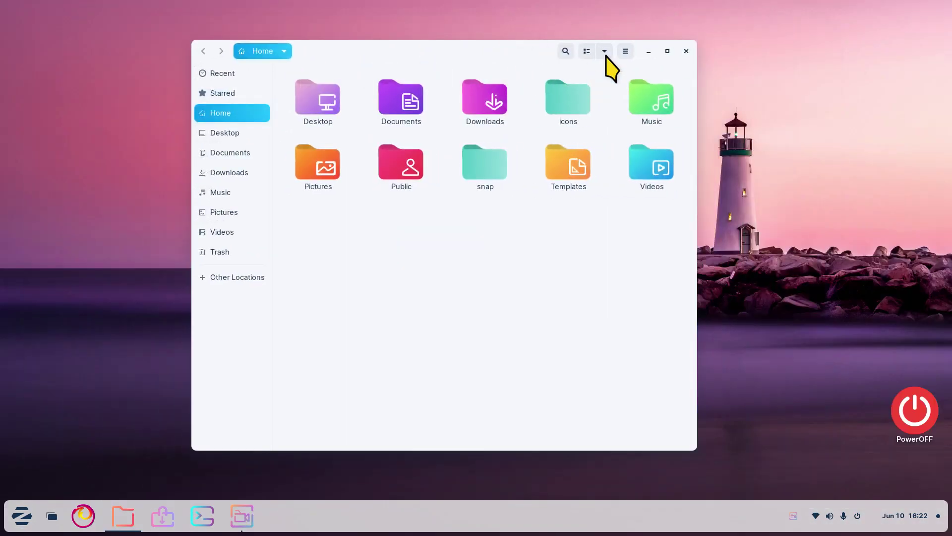
{"action": "left_click", "coordinate": [668, 48]}
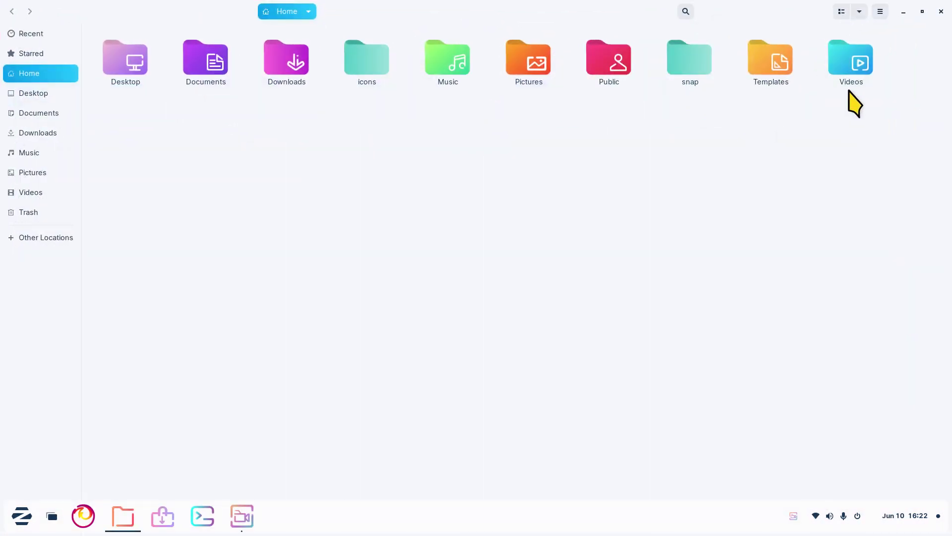
{"action": "left_click", "coordinate": [881, 12]}
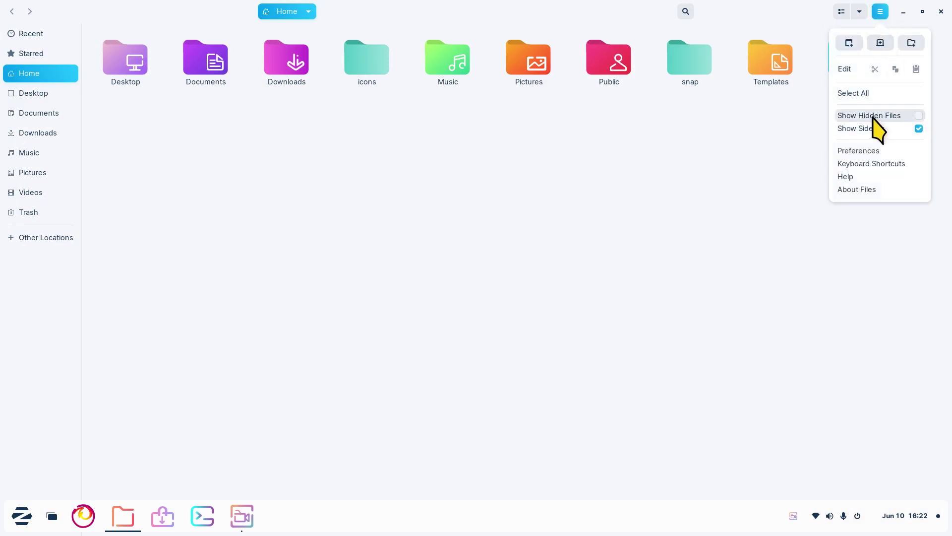
{"action": "left_click", "coordinate": [549, 263]}
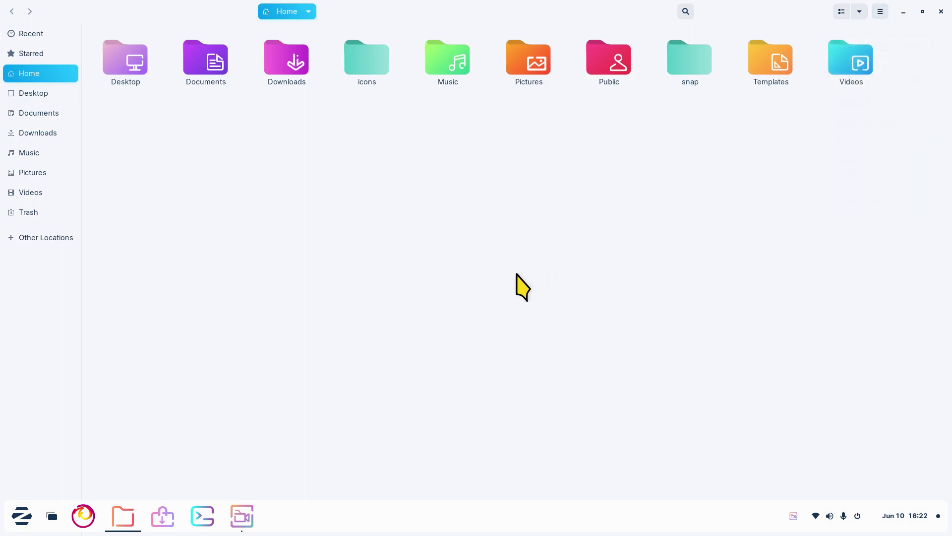
Show Home's hidden files with Ctrl+H, enlarge the icons, and select the .icons folder
{"action": "key", "text": "ctrl+h"}
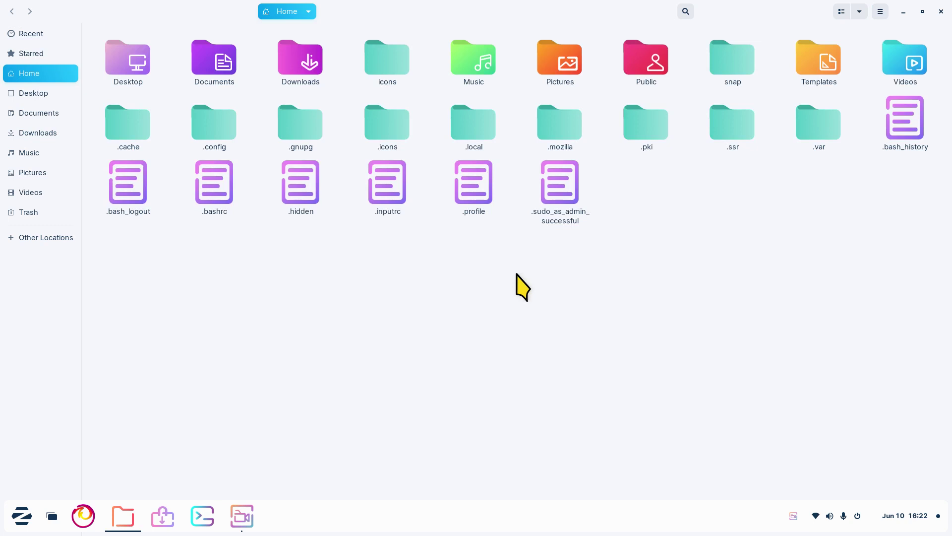
{"action": "key", "text": "ctrl+plus"}
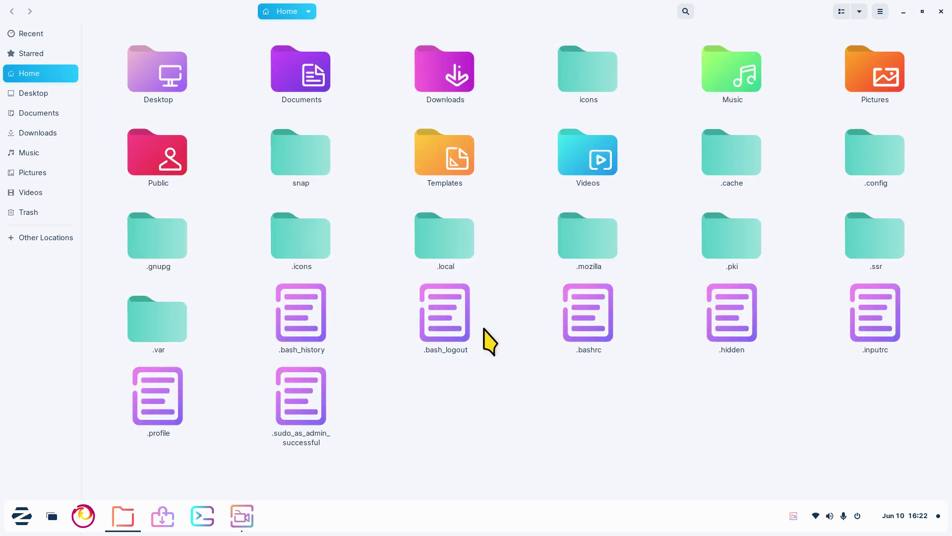
{"action": "left_click", "coordinate": [315, 244]}
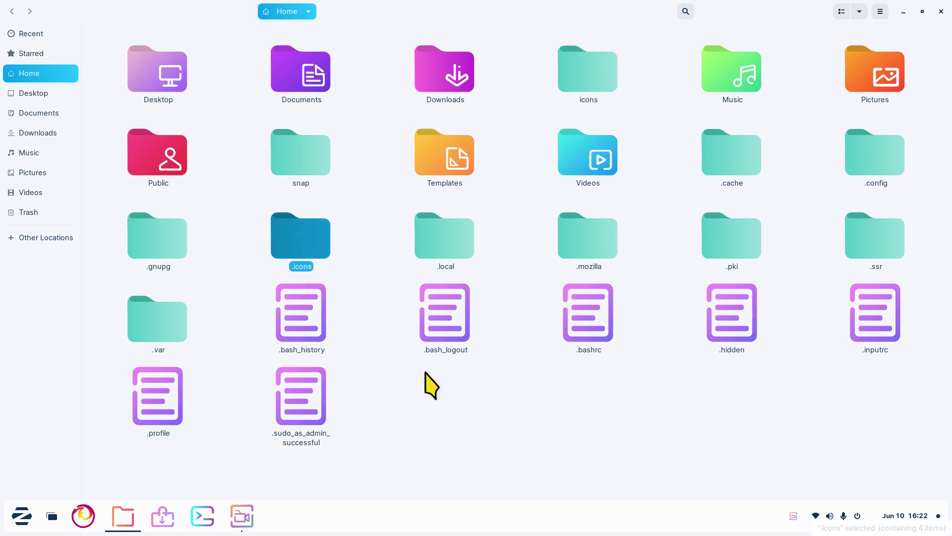
{"action": "right_click", "coordinate": [393, 384]}
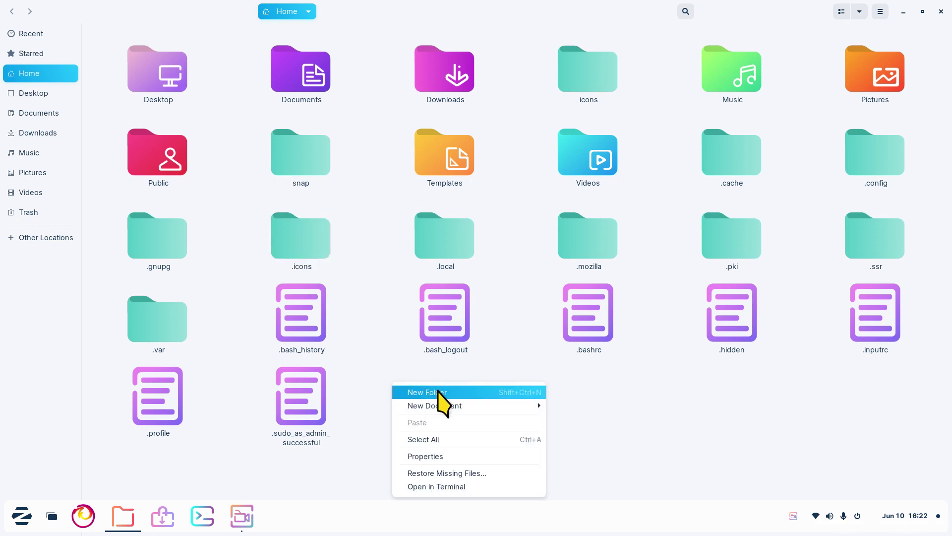
{"action": "left_click", "coordinate": [441, 393]}
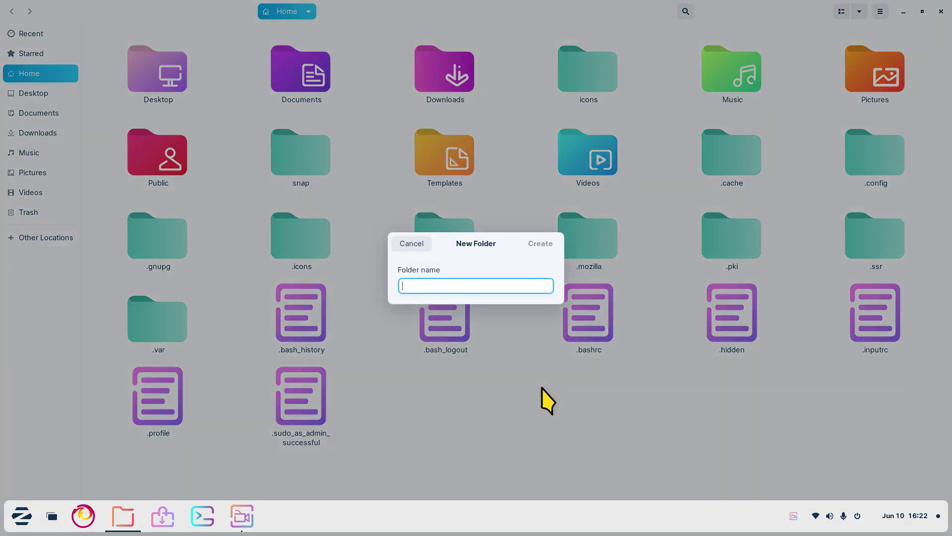
{"action": "type", "text": "."}
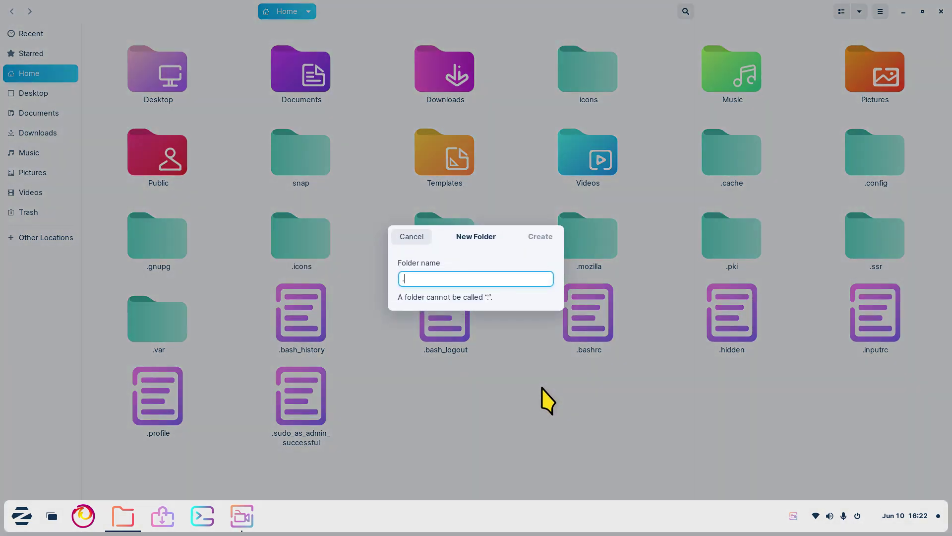
{"action": "type", "text": "icons"}
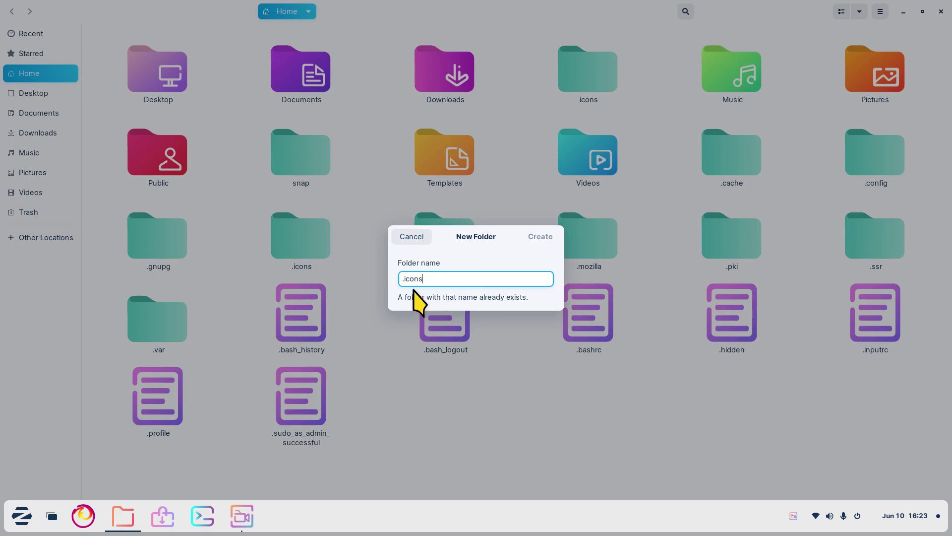
{"action": "left_click_drag", "start_coordinate": [443, 243], "coordinate": [496, 295]}
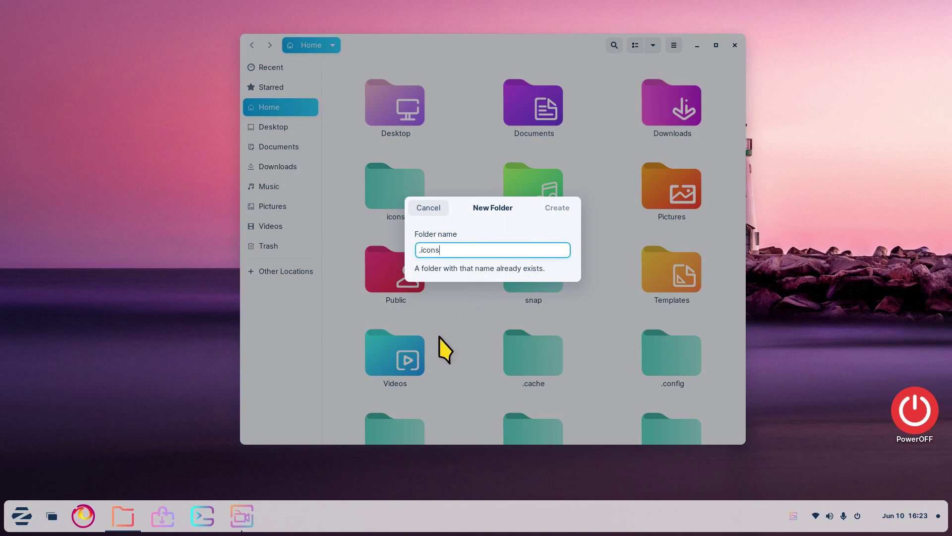
{"action": "left_click", "coordinate": [428, 207]}
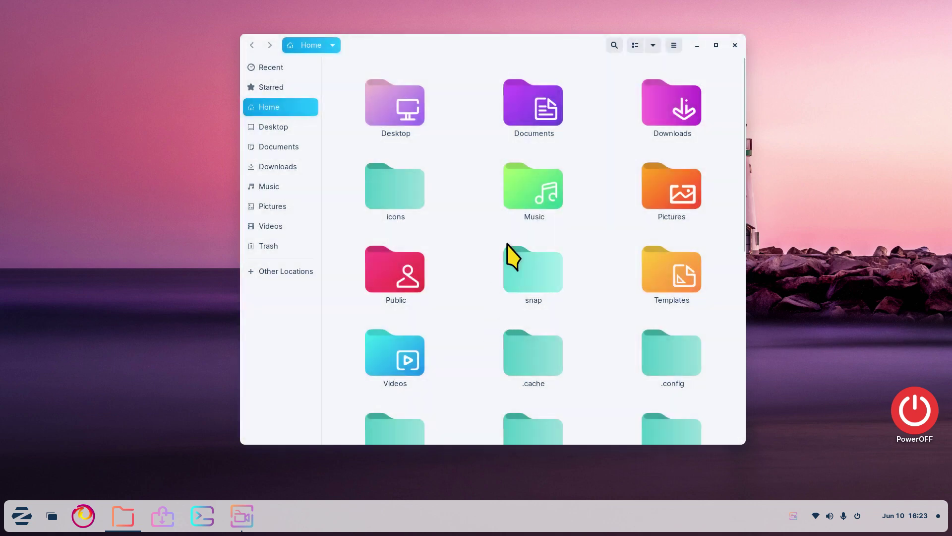
{"action": "double_click", "coordinate": [505, 43]}
{"action": "left_click", "coordinate": [311, 243]}
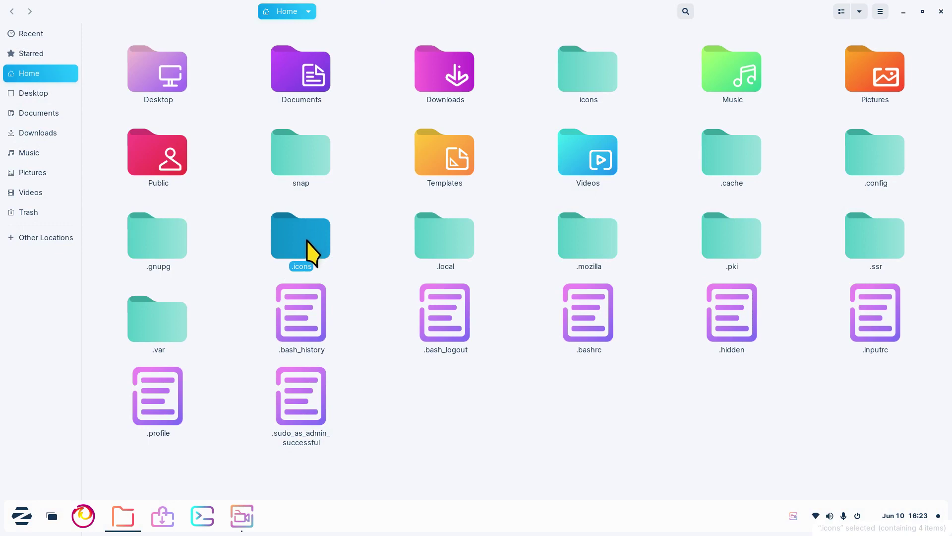
{"action": "double_click", "coordinate": [308, 242]}
{"action": "left_click", "coordinate": [307, 82]}
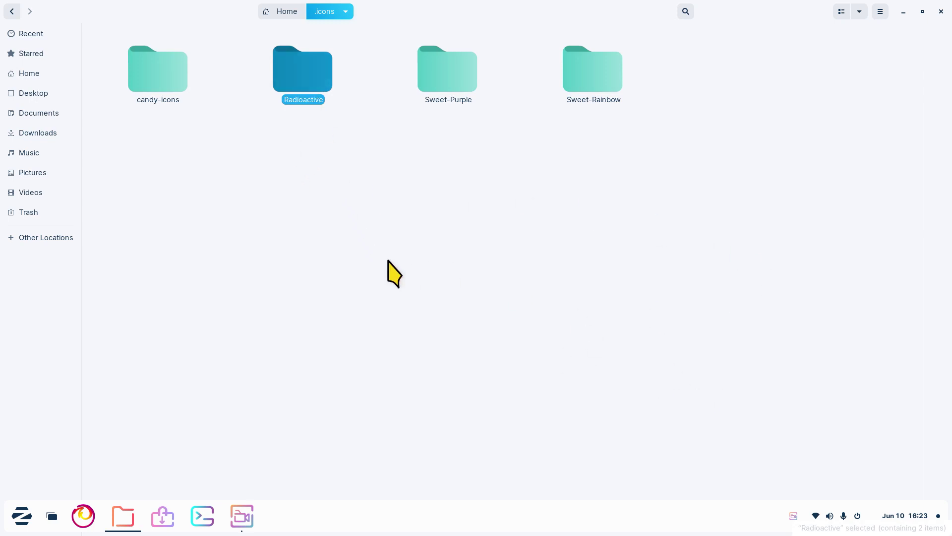
{"action": "left_click", "coordinate": [174, 76]}
{"action": "left_click", "coordinate": [441, 88]}
{"action": "left_click", "coordinate": [592, 80]}
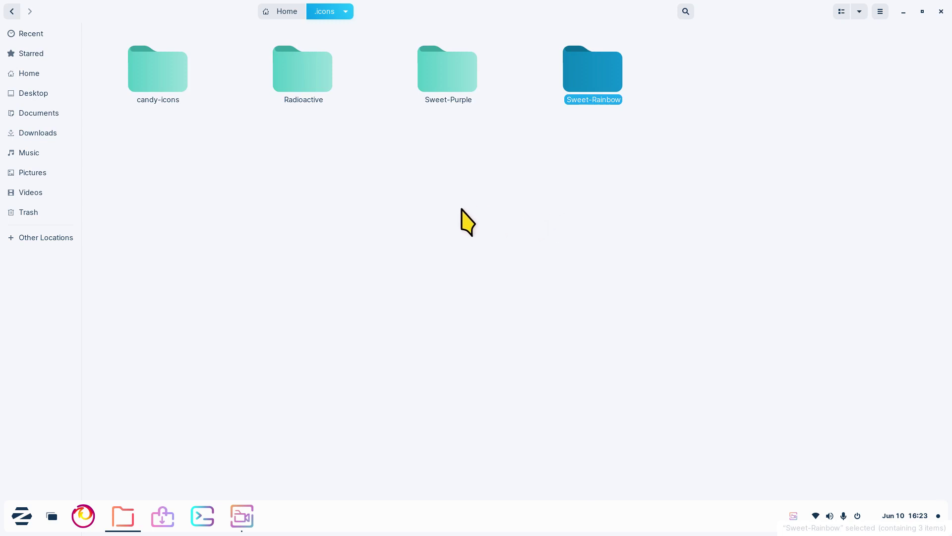
{"action": "left_click_drag", "start_coordinate": [696, 43], "coordinate": [412, 149]}
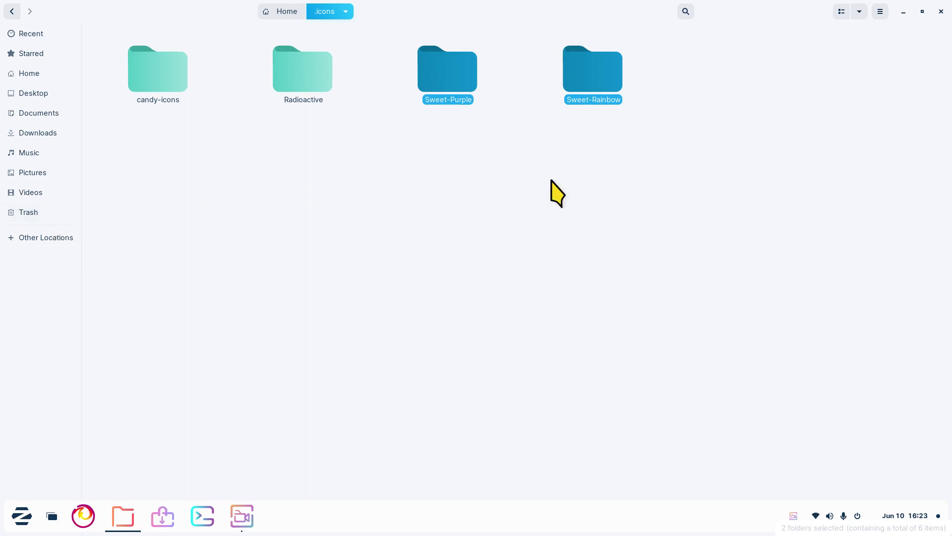
{"action": "left_click", "coordinate": [435, 240]}
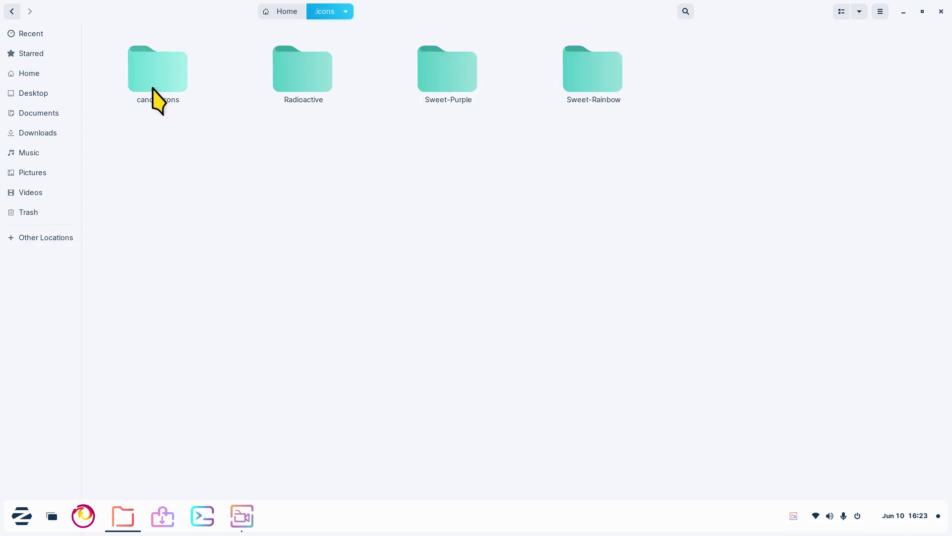
{"action": "left_click", "coordinate": [40, 77]}
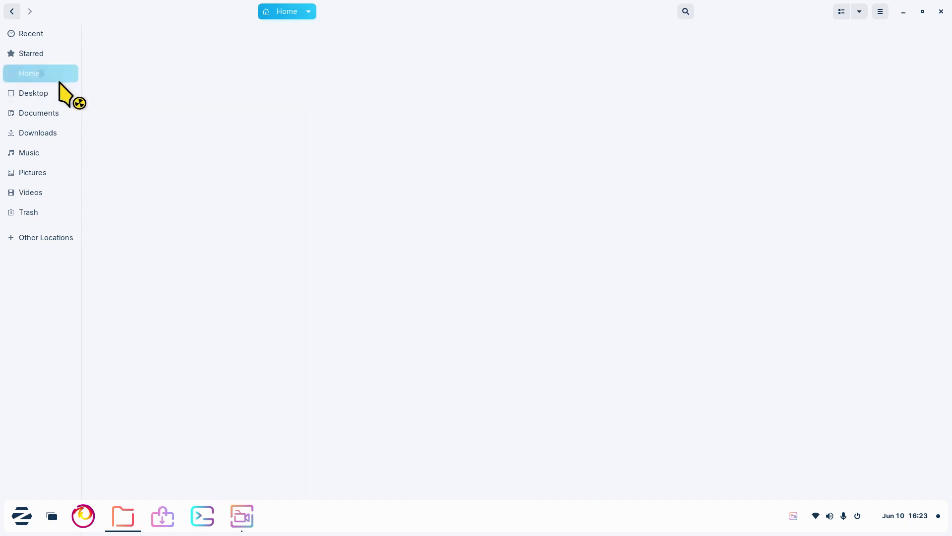
Turn off Show Hidden Files, restore the window, check Downloads, and close Files with Alt+F4
{"action": "left_click", "coordinate": [394, 276]}
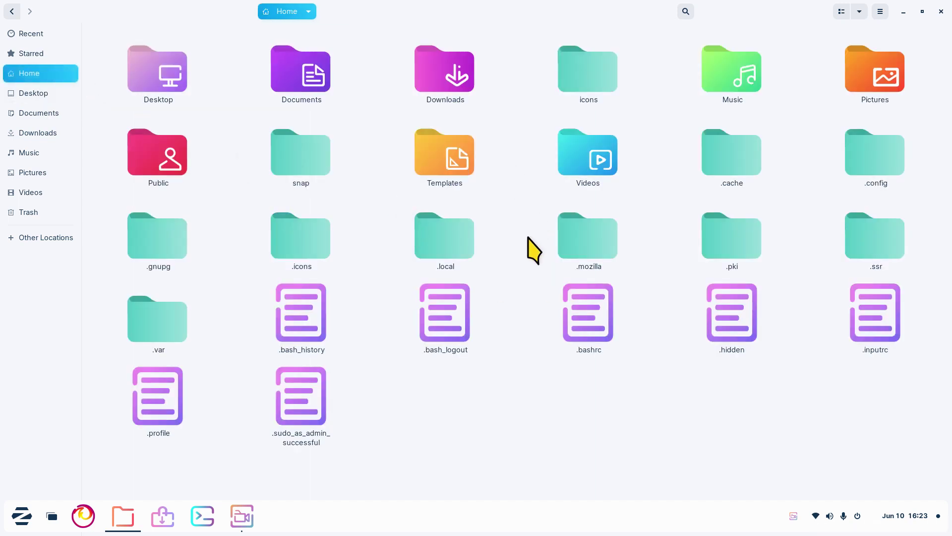
{"action": "left_click", "coordinate": [881, 11]}
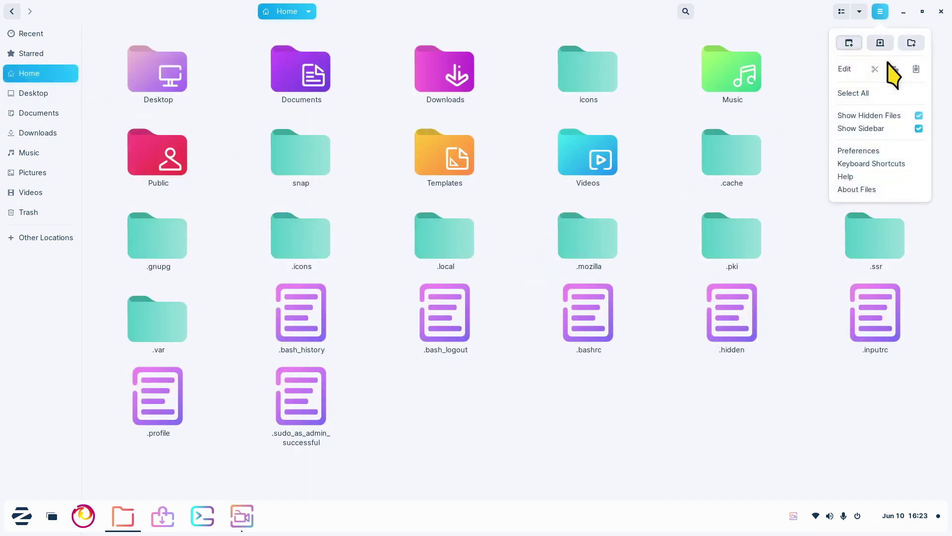
{"action": "left_click", "coordinate": [896, 116]}
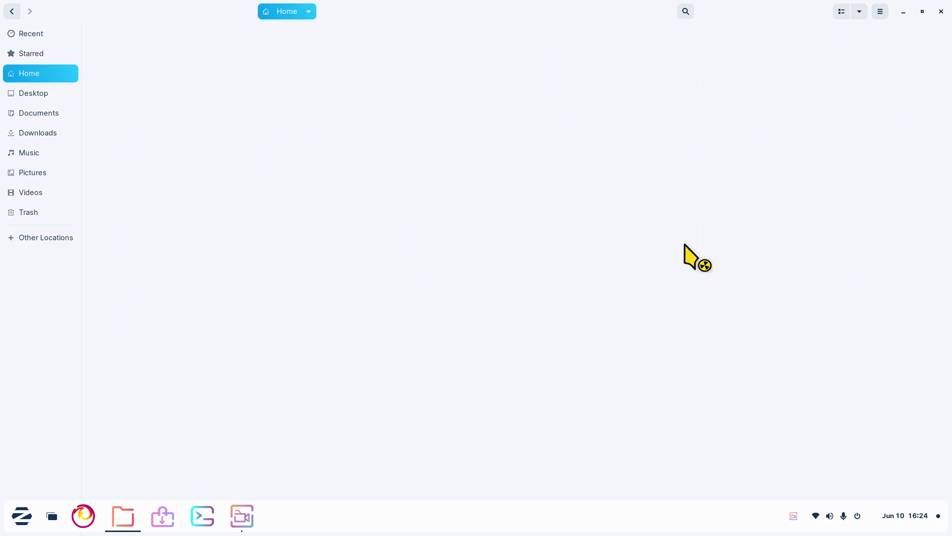
{"action": "double_click", "coordinate": [602, 11]}
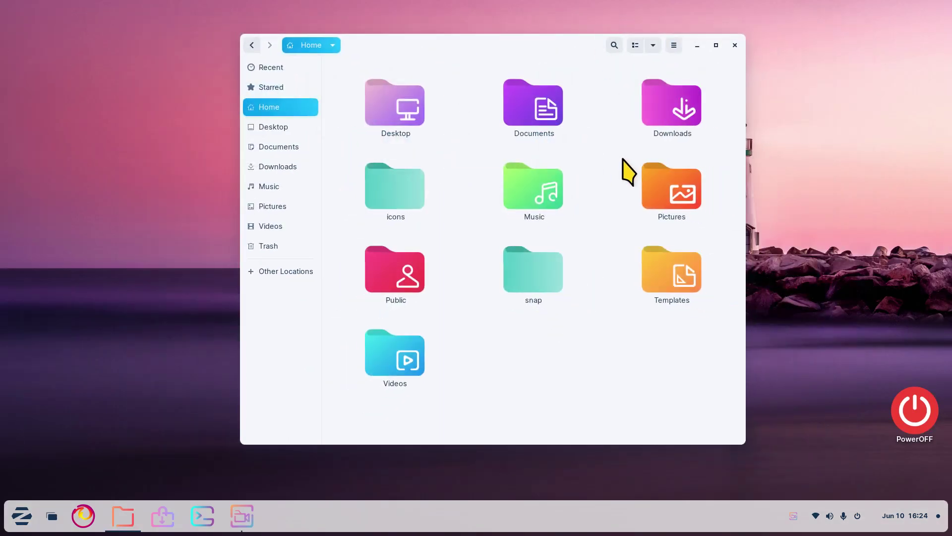
{"action": "left_click", "coordinate": [288, 168]}
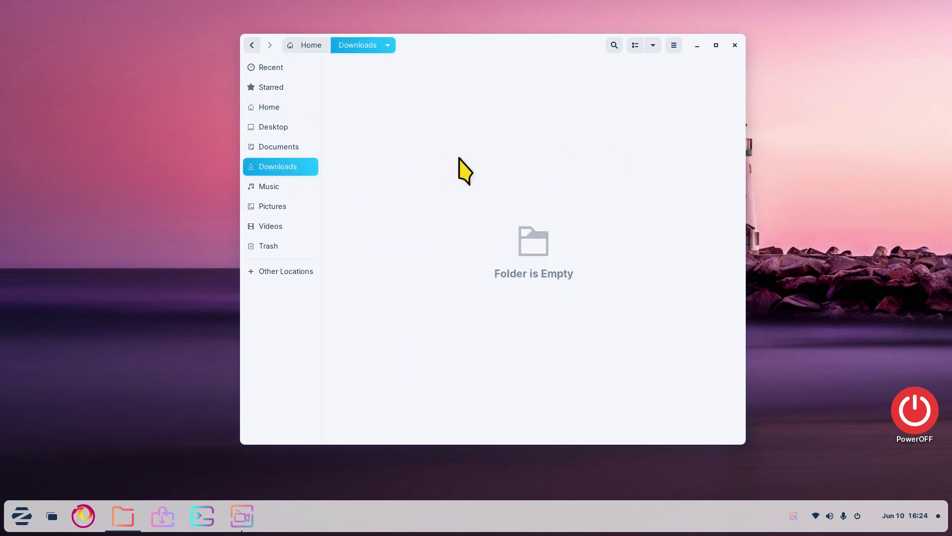
{"action": "key", "text": "alt+F4"}
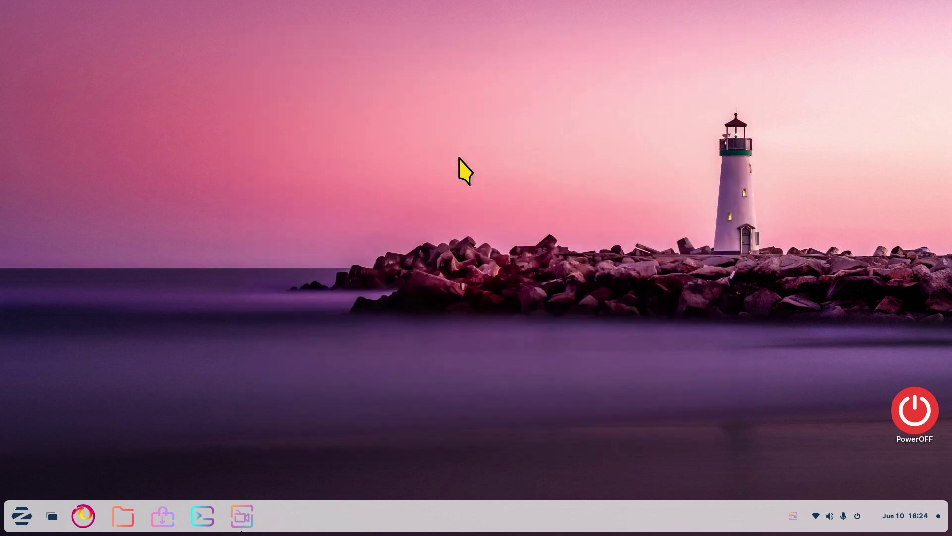
Launch Firefox, open the Linux for Seniors channel bookmark, and highlight its video count
{"action": "left_click", "coordinate": [89, 516]}
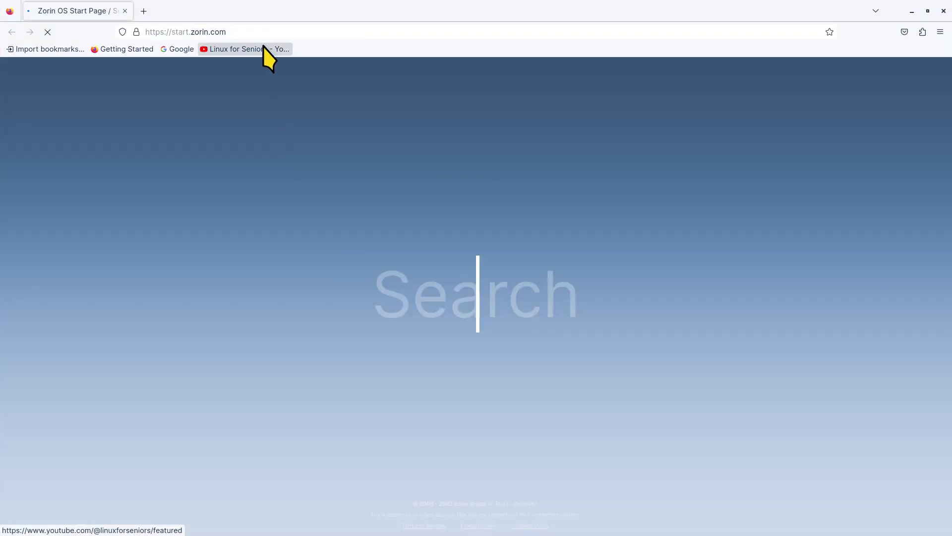
{"action": "left_click", "coordinate": [258, 50]}
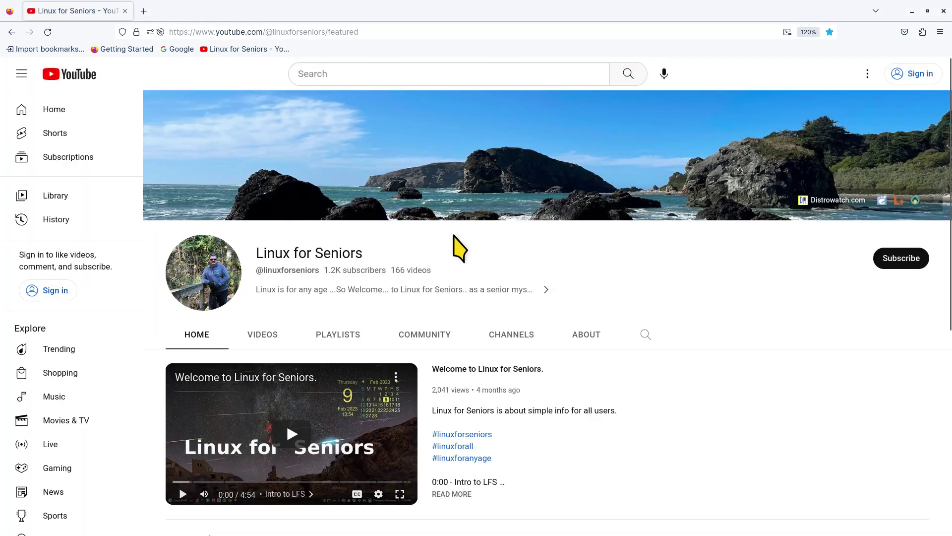
{"action": "scroll", "coordinate": [587, 250], "scroll_direction": "down", "scroll_amount": 3}
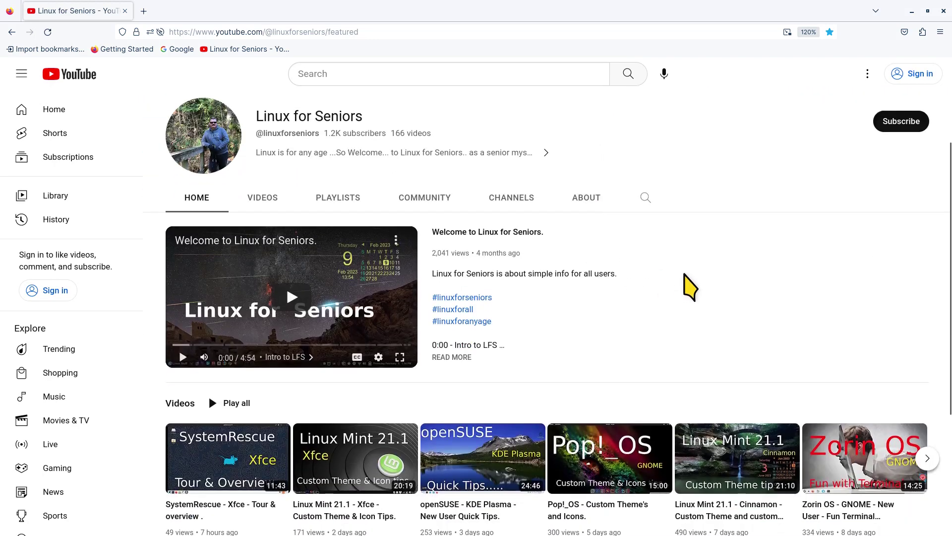
{"action": "scroll", "coordinate": [687, 280], "scroll_direction": "up", "scroll_amount": 1}
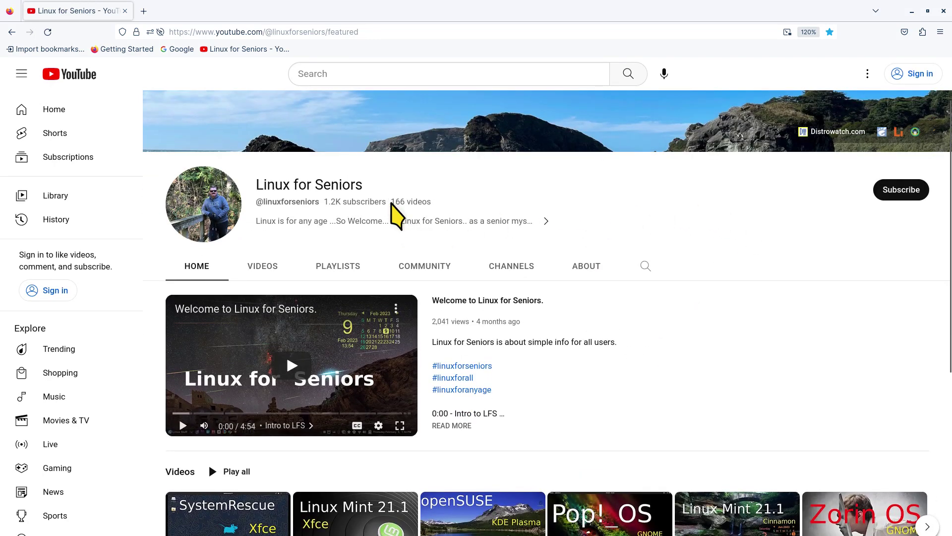
{"action": "left_click_drag", "start_coordinate": [391, 201], "coordinate": [738, 259]}
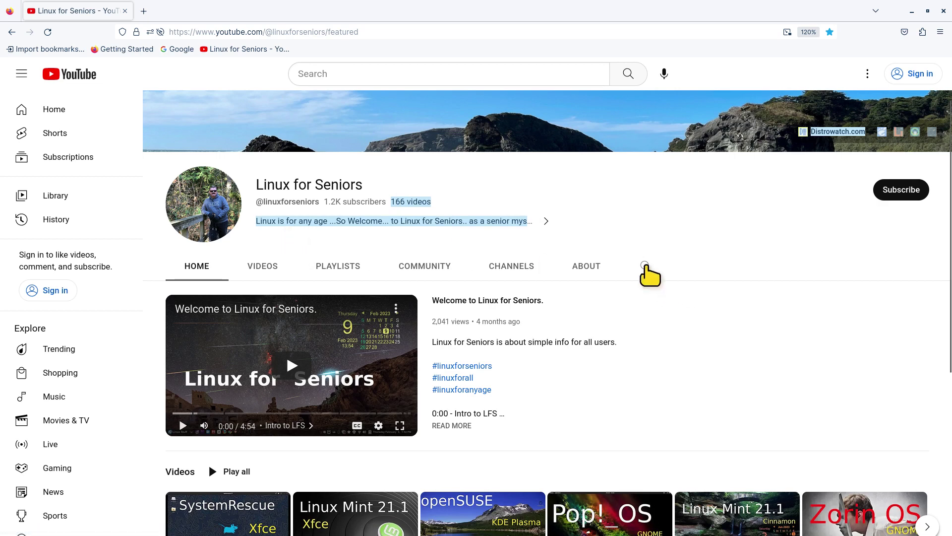
Search the channel's videos for zorin and scroll through the results
{"action": "left_click", "coordinate": [644, 266]}
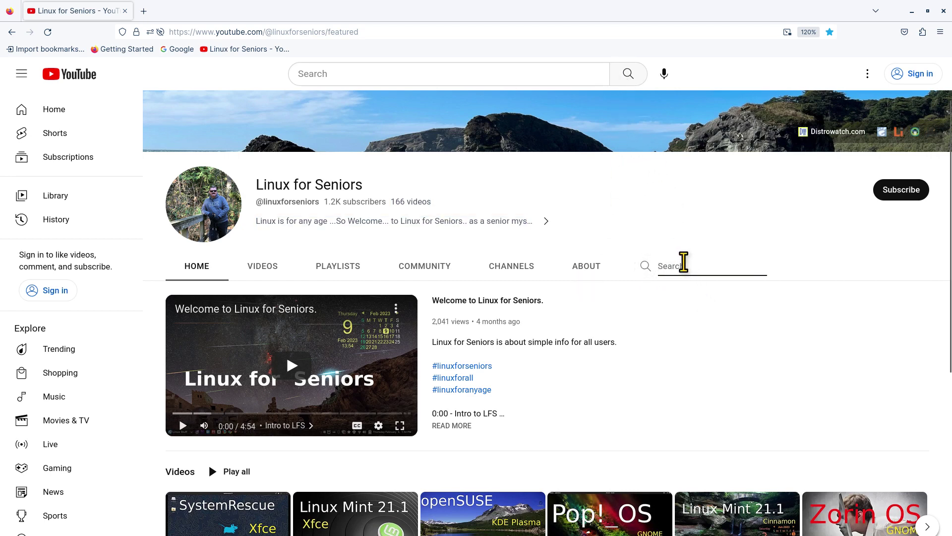
{"action": "type", "text": "zorin"}
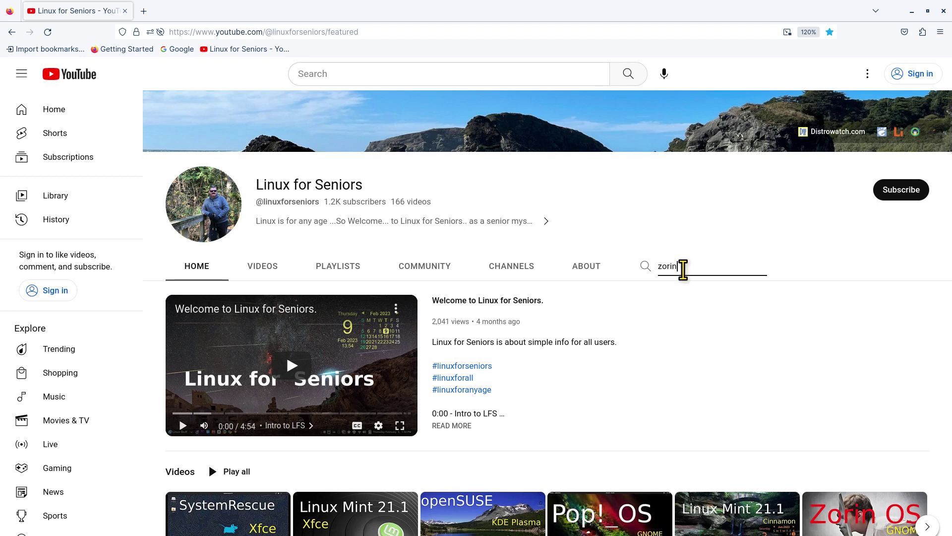
{"action": "key", "text": "Return"}
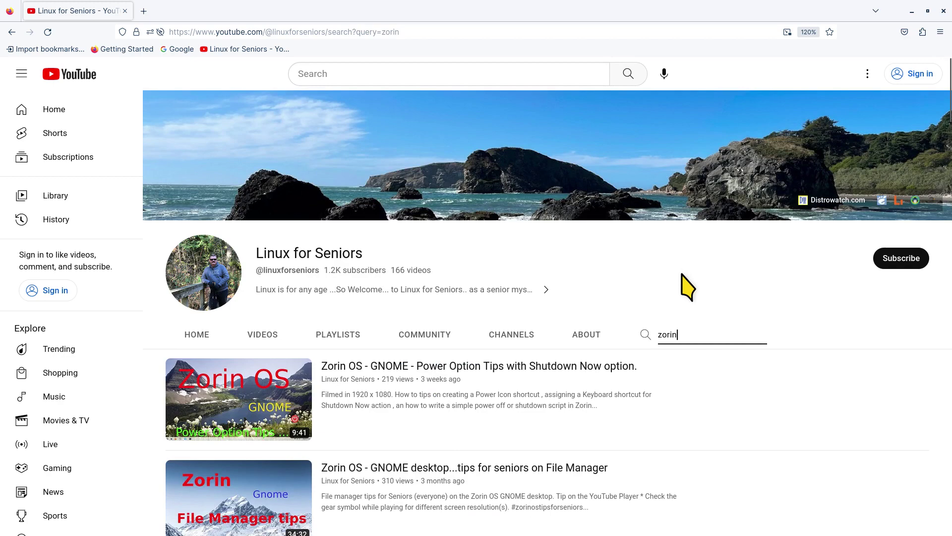
{"action": "scroll", "coordinate": [688, 283], "scroll_direction": "down", "scroll_amount": 3}
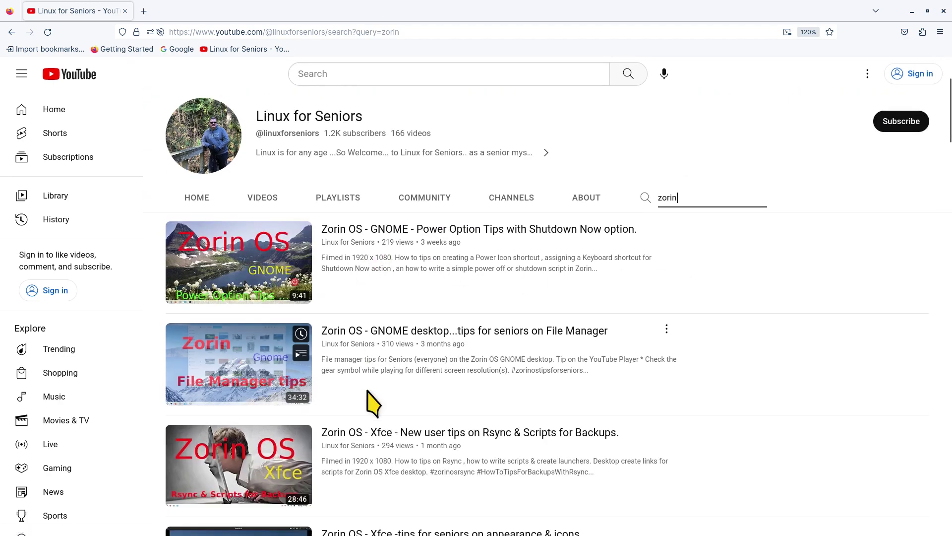
{"action": "scroll", "coordinate": [367, 400], "scroll_direction": "down", "scroll_amount": 8}
{"action": "scroll", "coordinate": [370, 398], "scroll_direction": "up", "scroll_amount": 11}
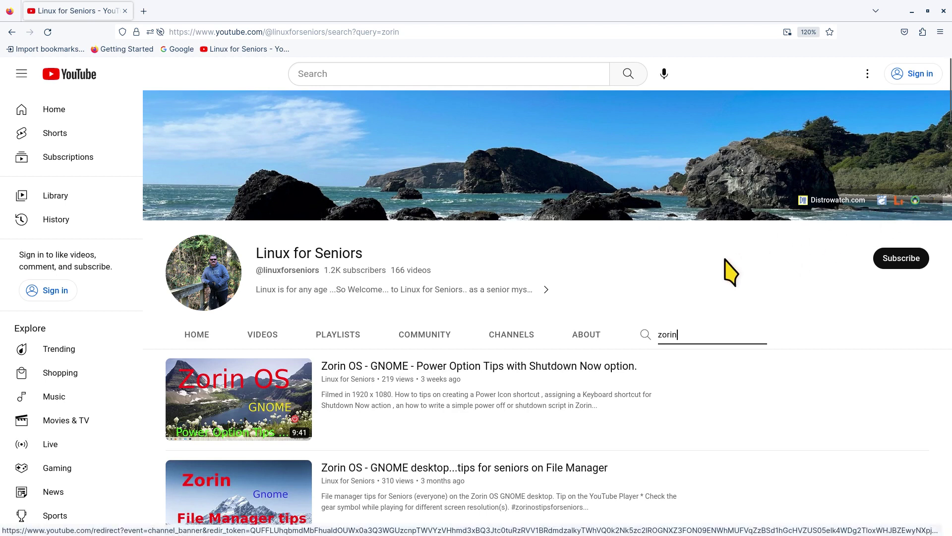
Open the channel's About page and scroll down to its Links section
{"action": "scroll", "coordinate": [734, 265], "scroll_direction": "down", "scroll_amount": 3}
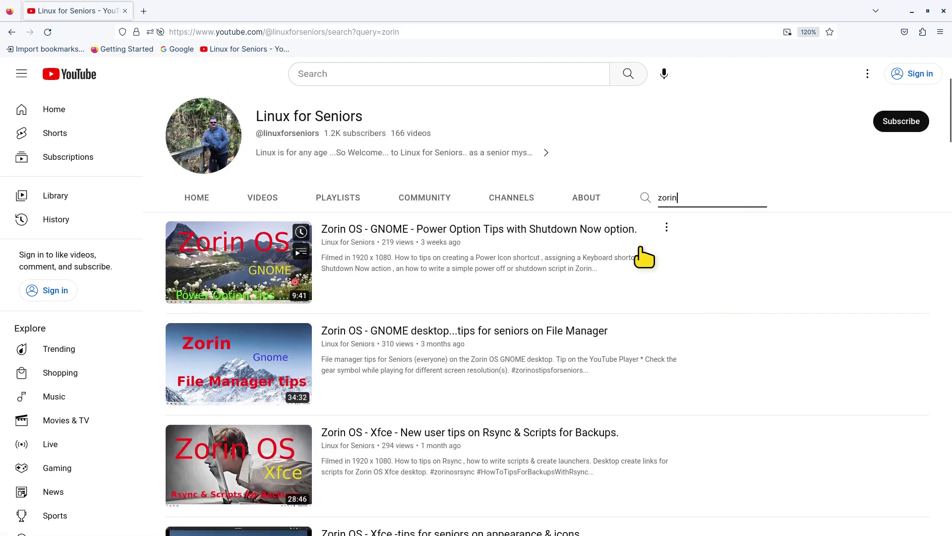
{"action": "left_click", "coordinate": [581, 201]}
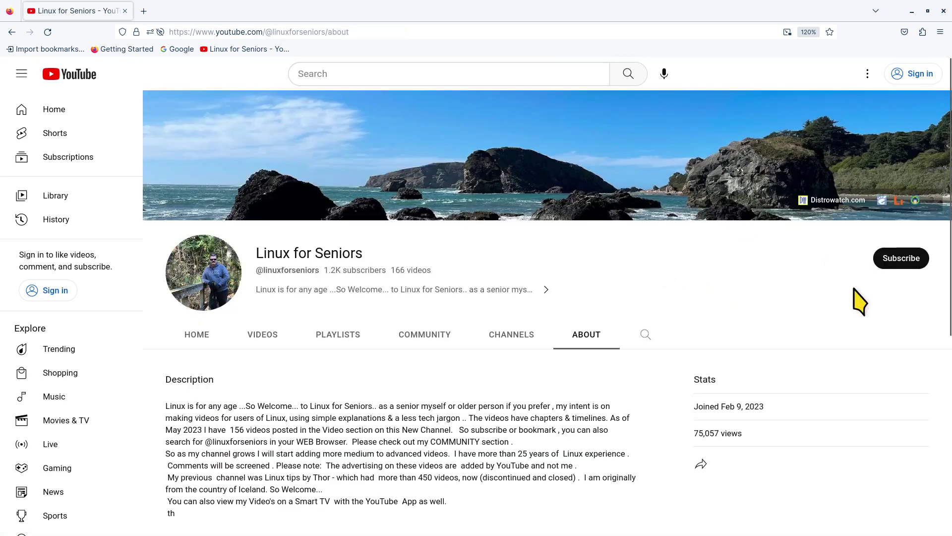
{"action": "scroll", "coordinate": [684, 318], "scroll_direction": "down", "scroll_amount": 6}
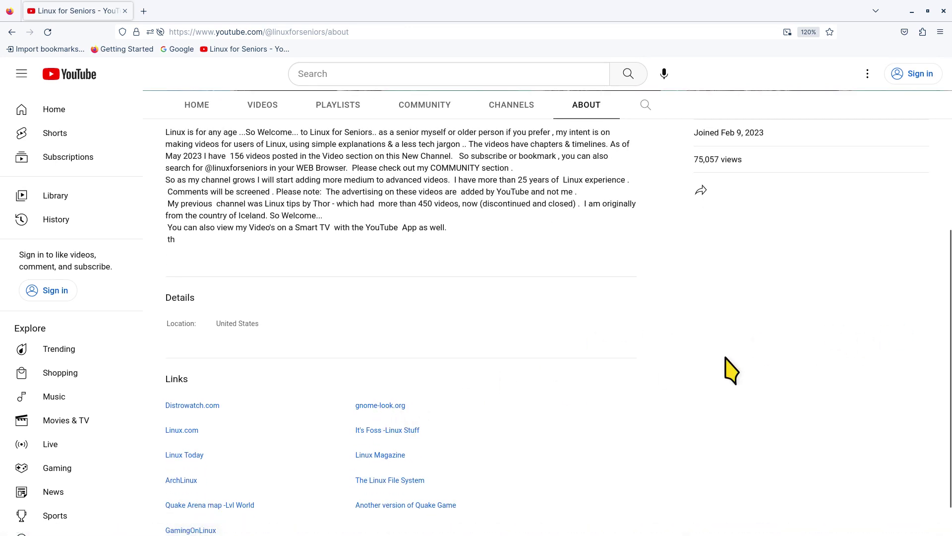
Open the gnome-look.org link in a new tab and fine-tune the page zoom
{"action": "left_click", "coordinate": [378, 405]}
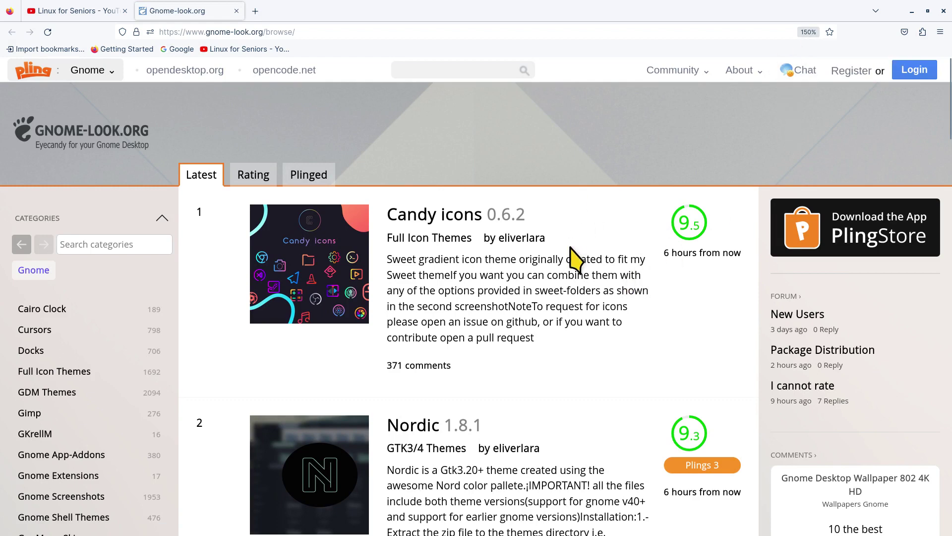
{"action": "key", "text": "ctrl+minus"}
{"action": "key", "text": "ctrl+minus"}
{"action": "key", "text": "ctrl+minus"}
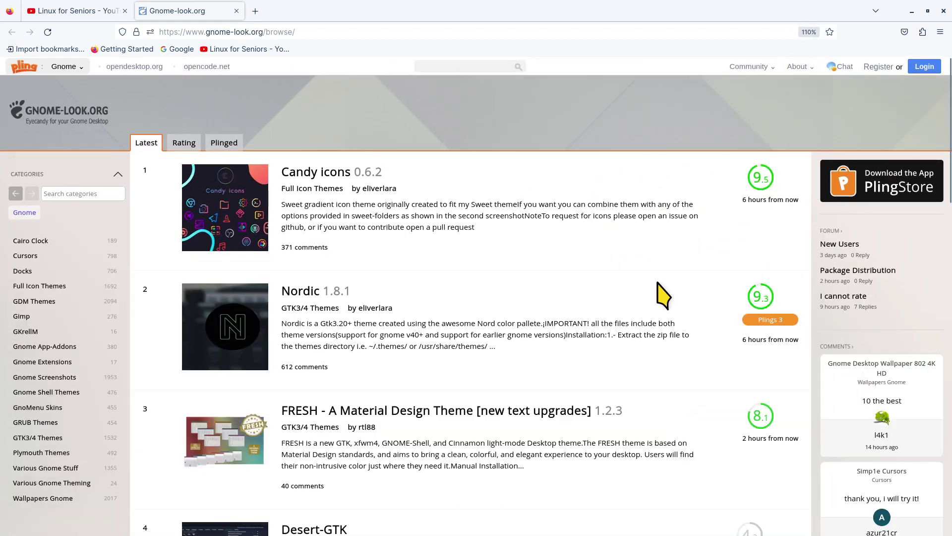
{"action": "key", "text": "ctrl+minus"}
{"action": "key", "text": "ctrl+minus"}
{"action": "key", "text": "ctrl+plus"}
{"action": "key", "text": "ctrl+plus"}
{"action": "key", "text": "ctrl+minus"}
{"action": "key", "text": "ctrl+plus"}
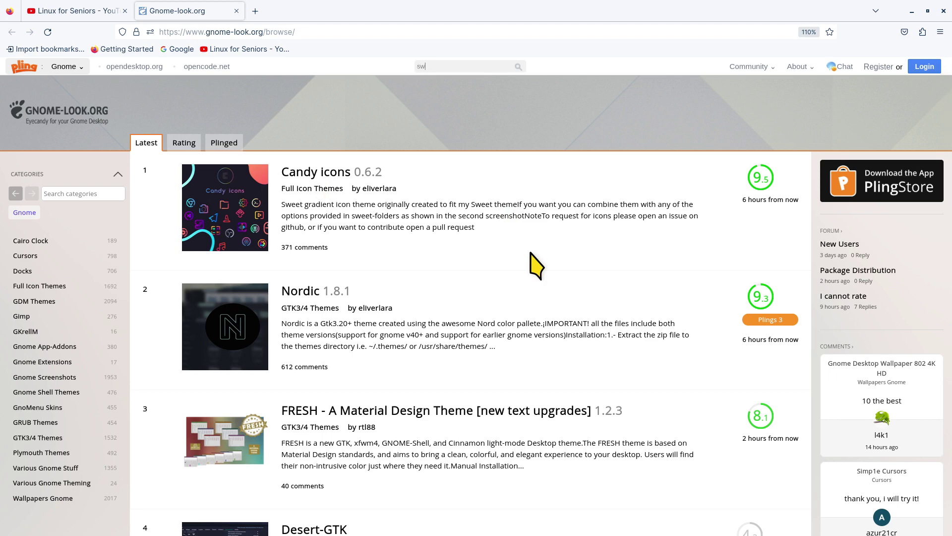
Open Sweet cursors, search the site for 'sweet', then return from the author's profile to the results
{"action": "type", "text": "t"}
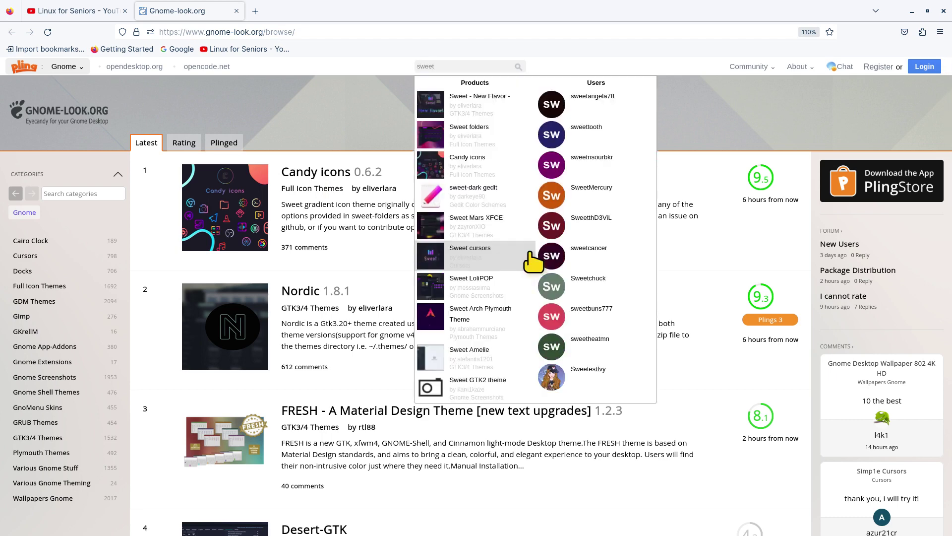
{"action": "left_click", "coordinate": [533, 262]}
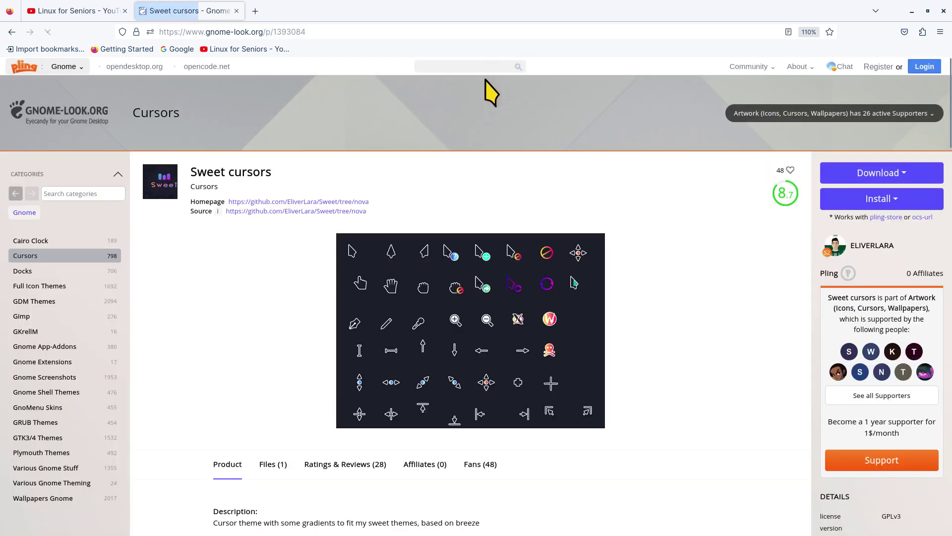
{"action": "type", "text": "sweet"}
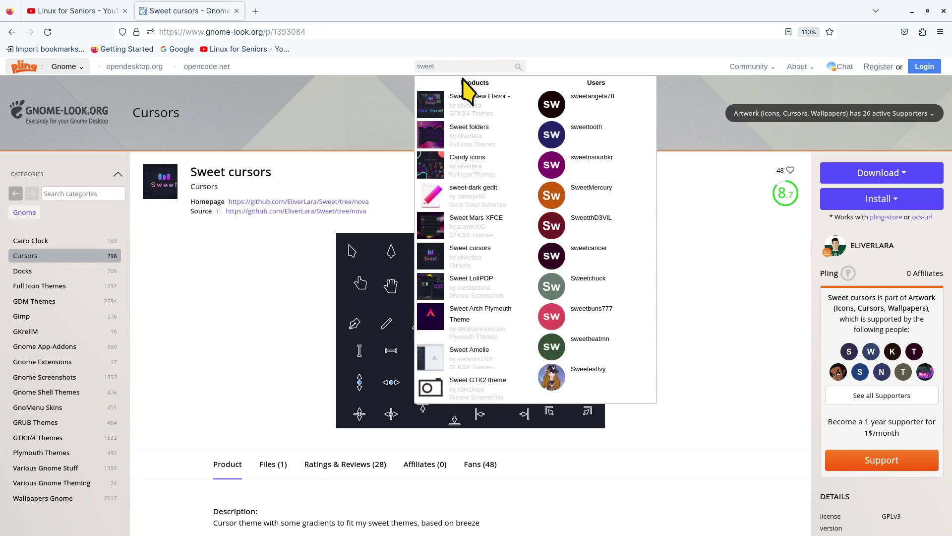
{"action": "key", "text": "Return"}
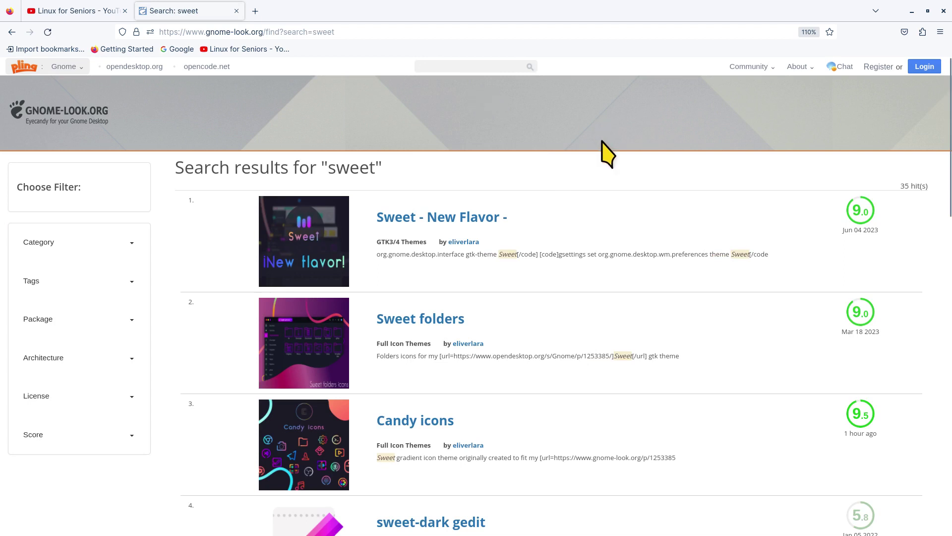
{"action": "scroll", "coordinate": [610, 173], "scroll_direction": "down", "scroll_amount": 2}
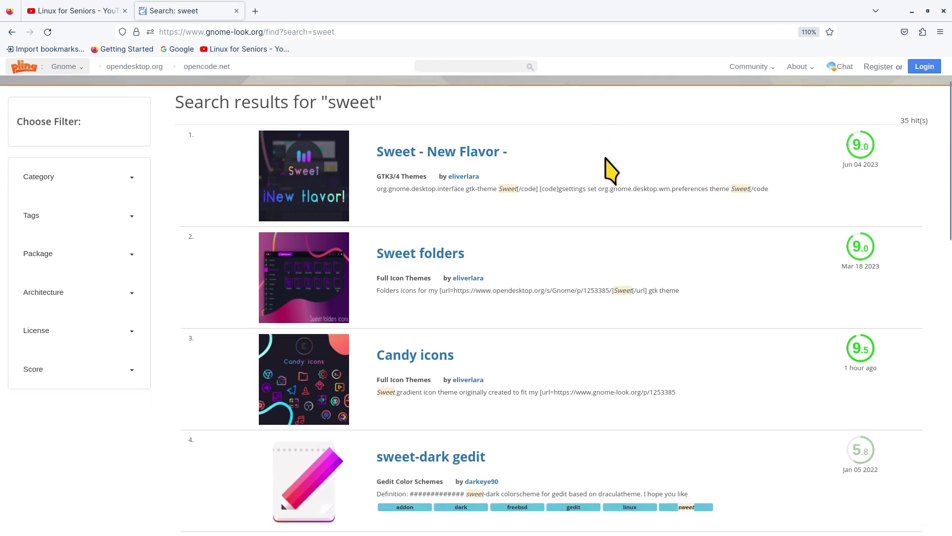
{"action": "left_click", "coordinate": [462, 178]}
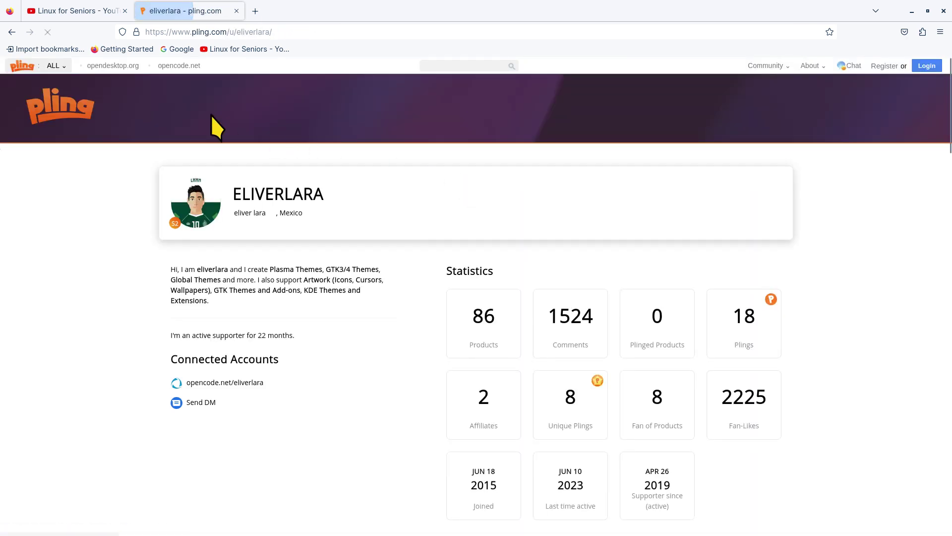
{"action": "left_click", "coordinate": [11, 32]}
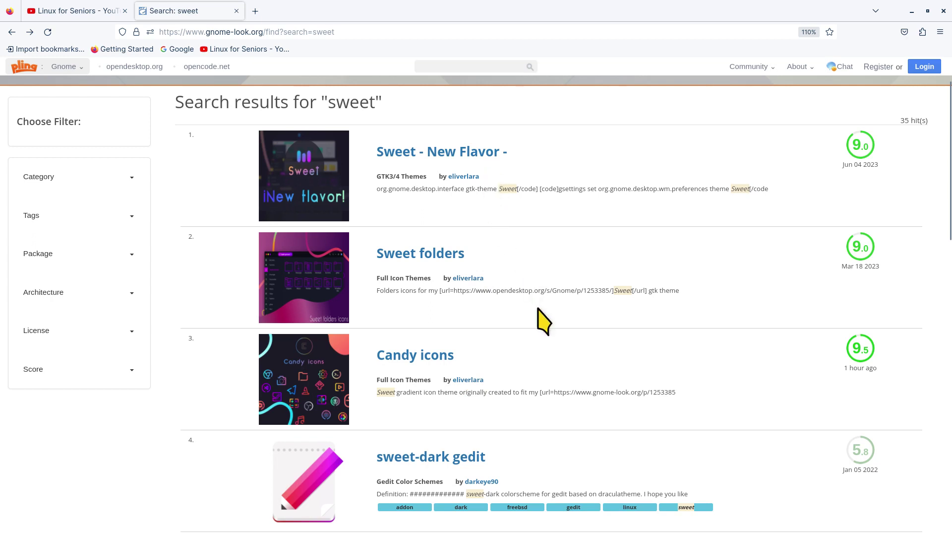
Download candy-icons.tar.xz from the Candy icons product page
{"action": "left_click", "coordinate": [398, 356]}
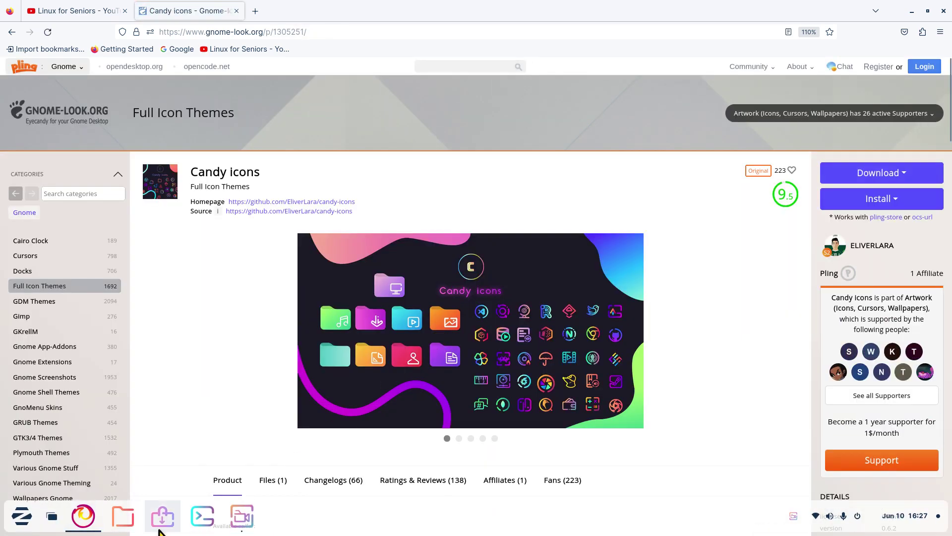
{"action": "scroll", "coordinate": [282, 342], "scroll_direction": "down", "scroll_amount": 5}
{"action": "scroll", "coordinate": [374, 234], "scroll_direction": "up", "scroll_amount": 4}
{"action": "left_click", "coordinate": [427, 262]}
{"action": "left_click", "coordinate": [426, 261]}
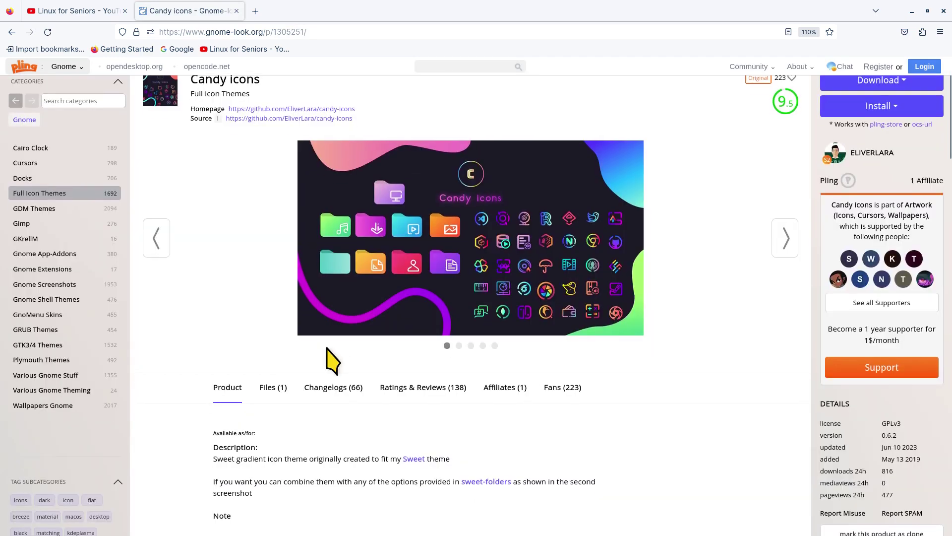
{"action": "left_click", "coordinate": [290, 386]}
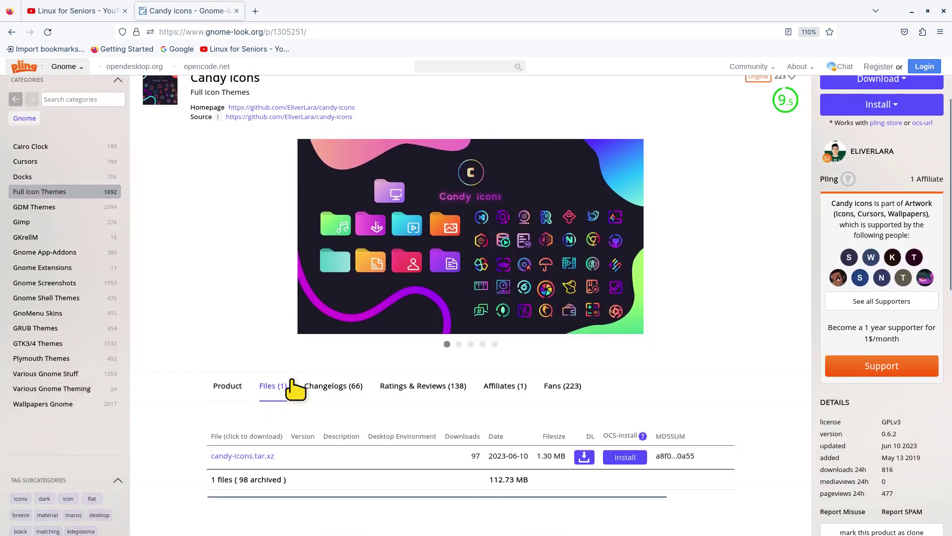
{"action": "left_click", "coordinate": [231, 456]}
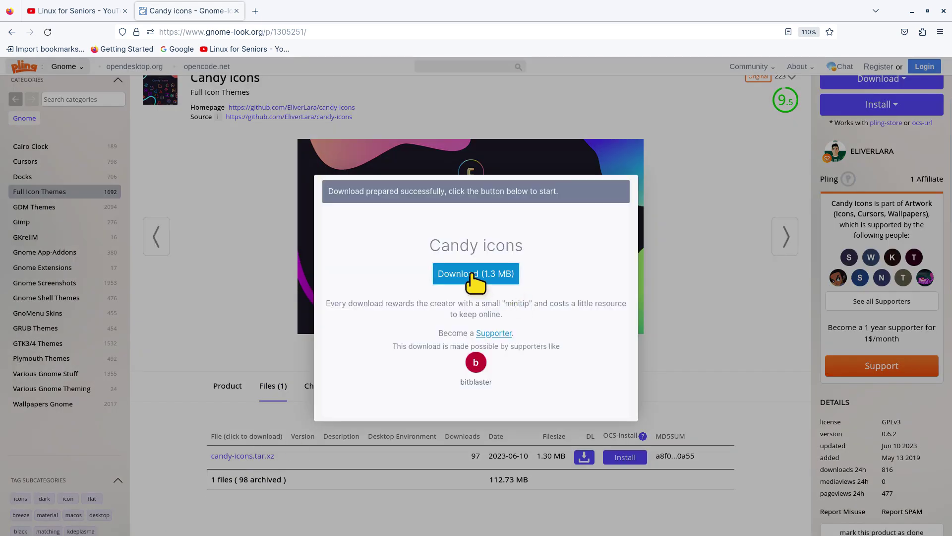
{"action": "left_click", "coordinate": [474, 273]}
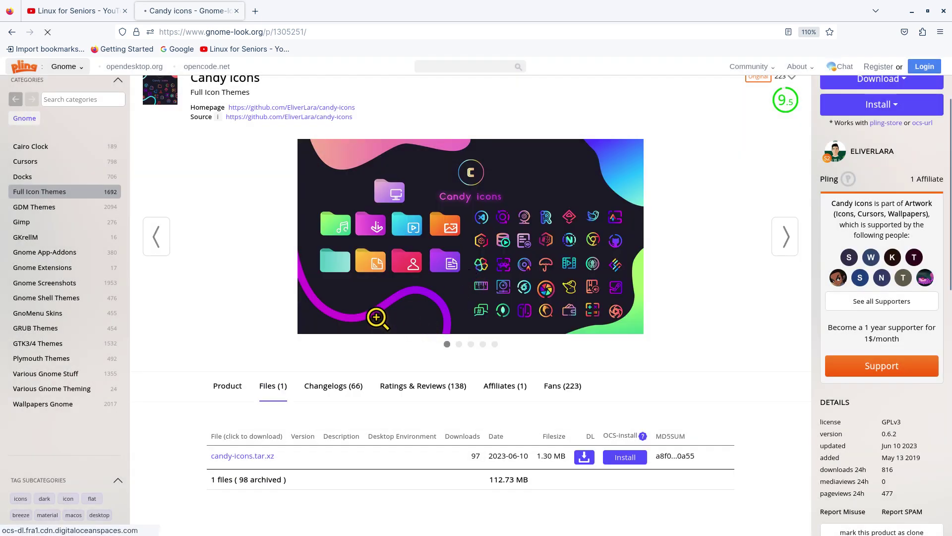
Return to the sweet results and open the Sweet folders icon theme page
{"action": "left_click", "coordinate": [10, 32]}
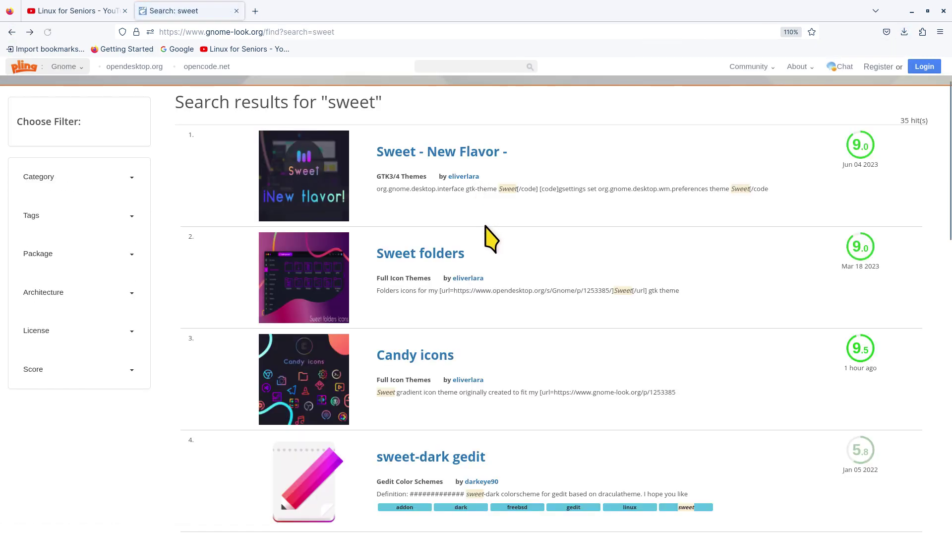
{"action": "left_click", "coordinate": [427, 256]}
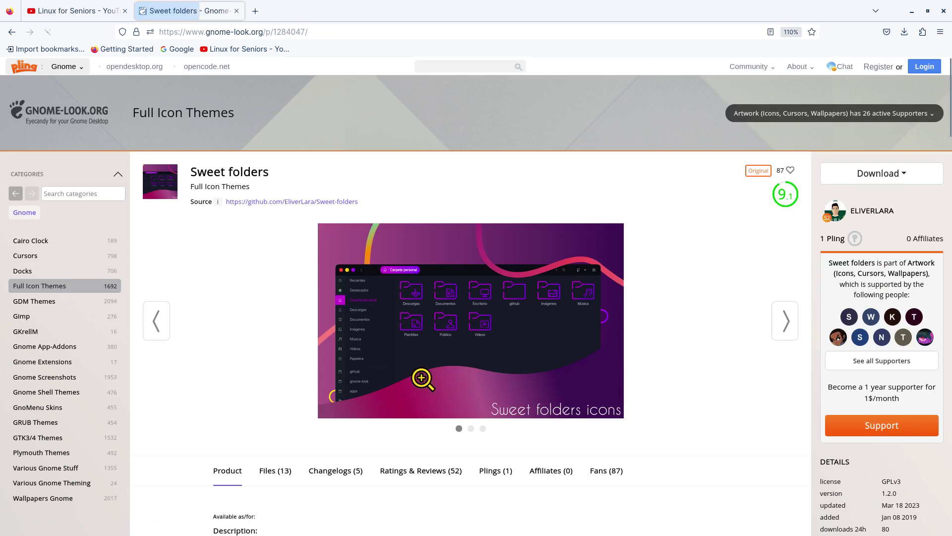
{"action": "mouse_move", "coordinate": [119, 529]}
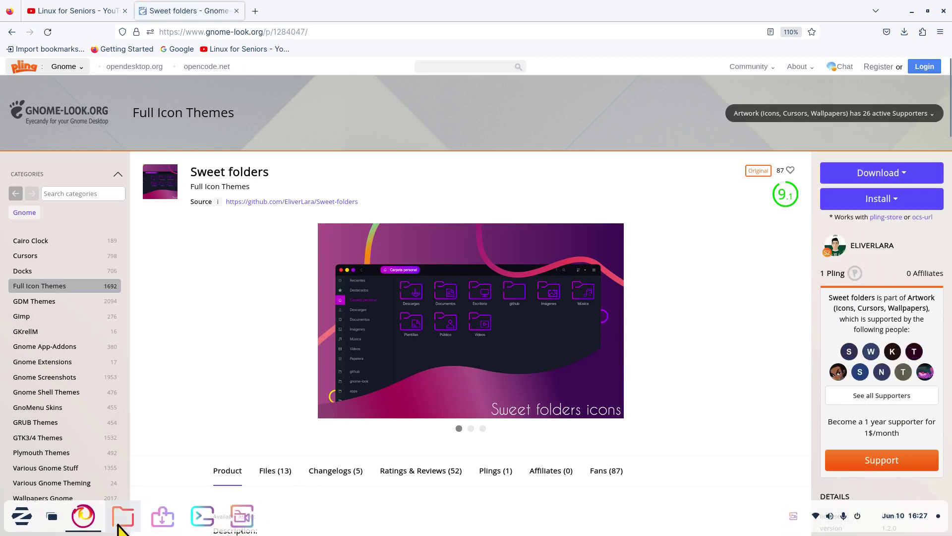
In Zorin Appearance's Theme section, set Icons to Candy-icons and close the window
{"action": "left_click", "coordinate": [20, 524]}
{"action": "left_click", "coordinate": [196, 444]}
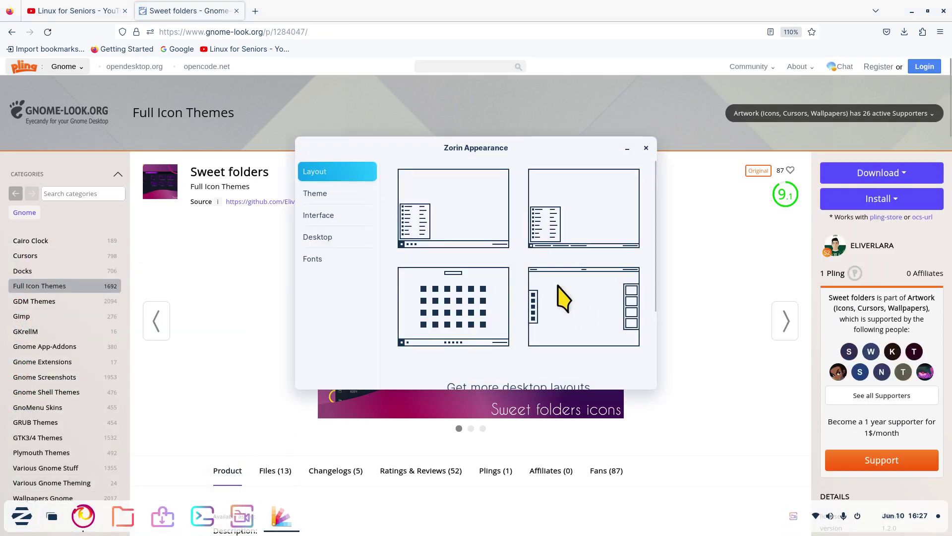
{"action": "left_click", "coordinate": [327, 195]}
{"action": "left_click", "coordinate": [626, 249]}
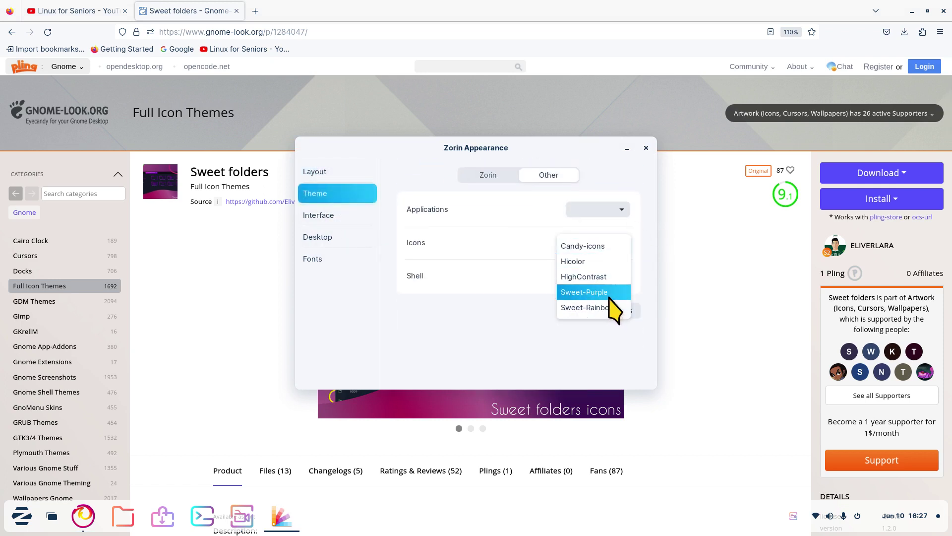
{"action": "left_click", "coordinate": [649, 154]}
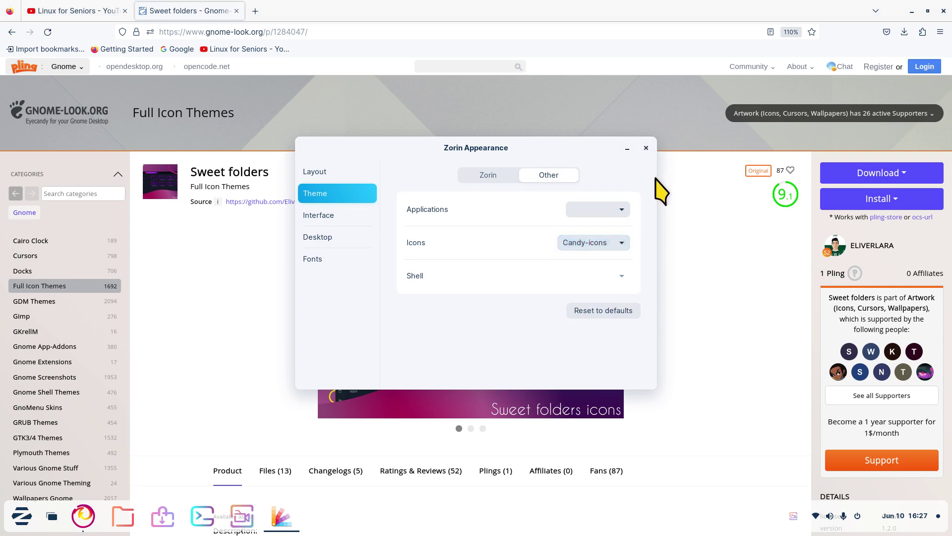
{"action": "left_click", "coordinate": [647, 149]}
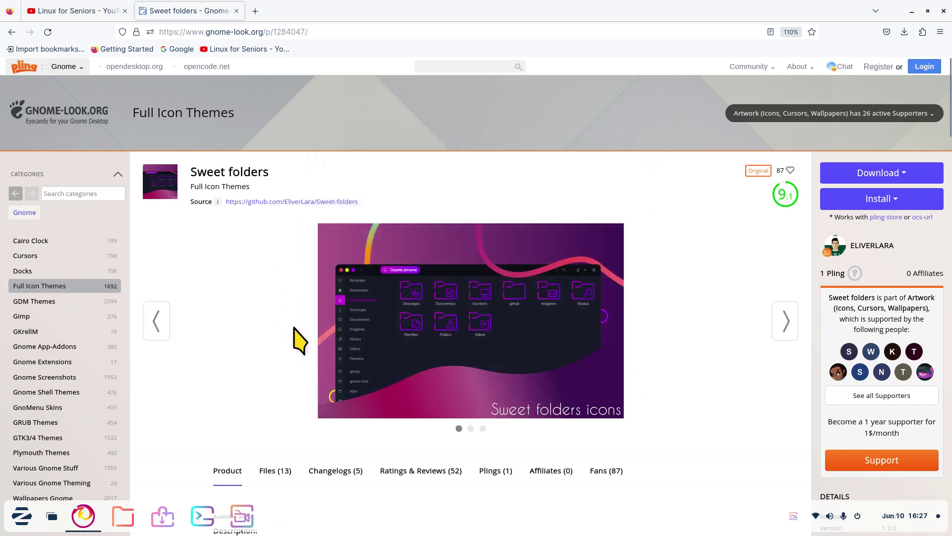
Download Sweet-Blue, Sweet-Red and Sweet-Yellow .tar.xz from the Sweet folders file list
{"action": "scroll", "coordinate": [298, 347], "scroll_direction": "down", "scroll_amount": 3}
{"action": "left_click", "coordinate": [276, 340]}
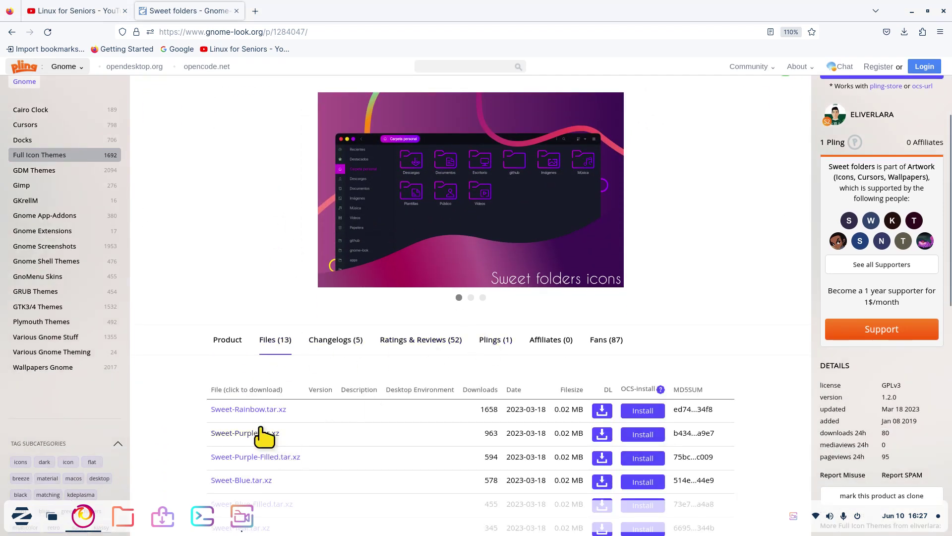
{"action": "scroll", "coordinate": [342, 364], "scroll_direction": "down", "scroll_amount": 2}
{"action": "scroll", "coordinate": [412, 354], "scroll_direction": "down", "scroll_amount": 4}
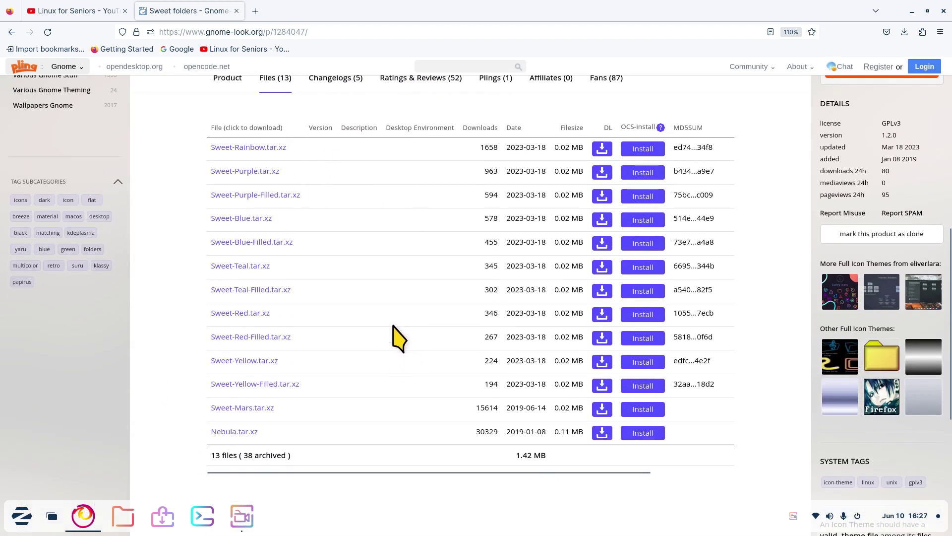
{"action": "left_click", "coordinate": [243, 220]}
{"action": "left_click", "coordinate": [479, 274]}
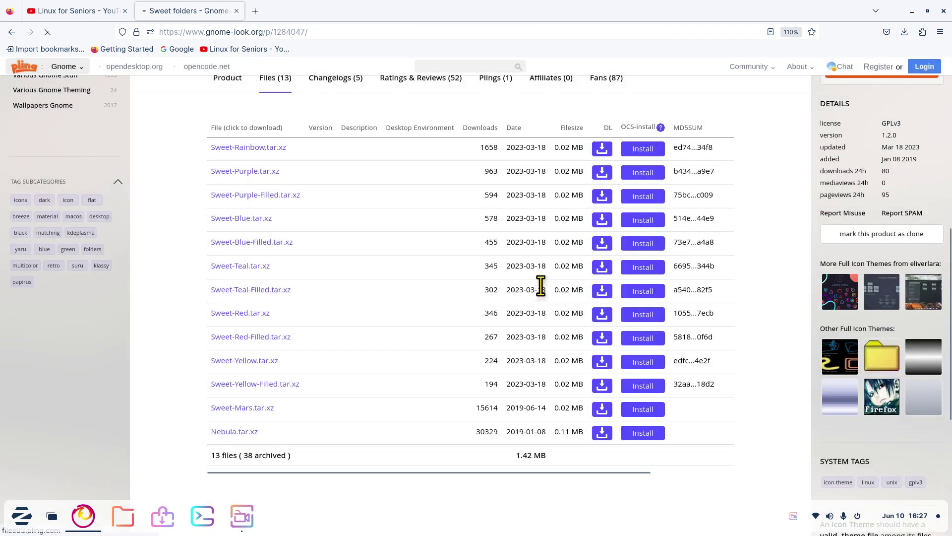
{"action": "left_click", "coordinate": [237, 313]}
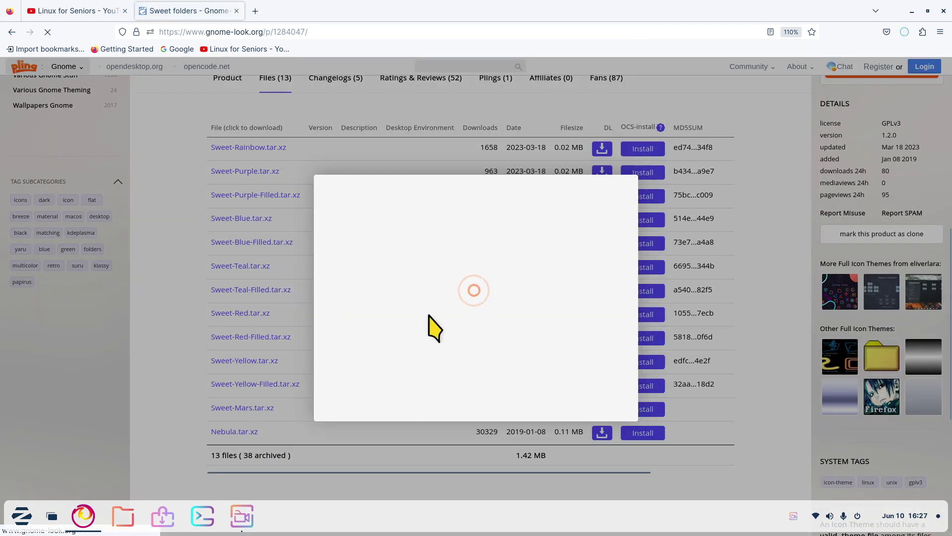
{"action": "left_click", "coordinate": [465, 274]}
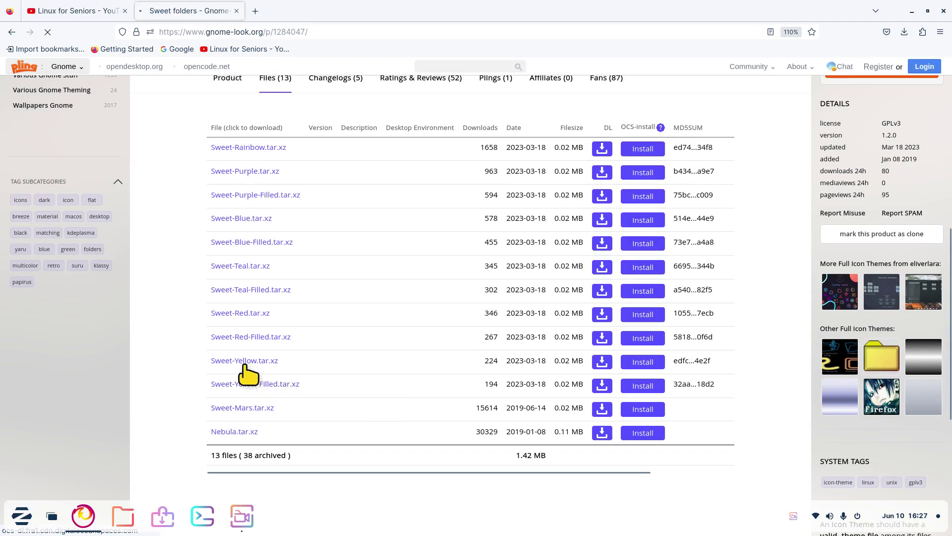
{"action": "left_click", "coordinate": [241, 361]}
{"action": "left_click", "coordinate": [477, 275]}
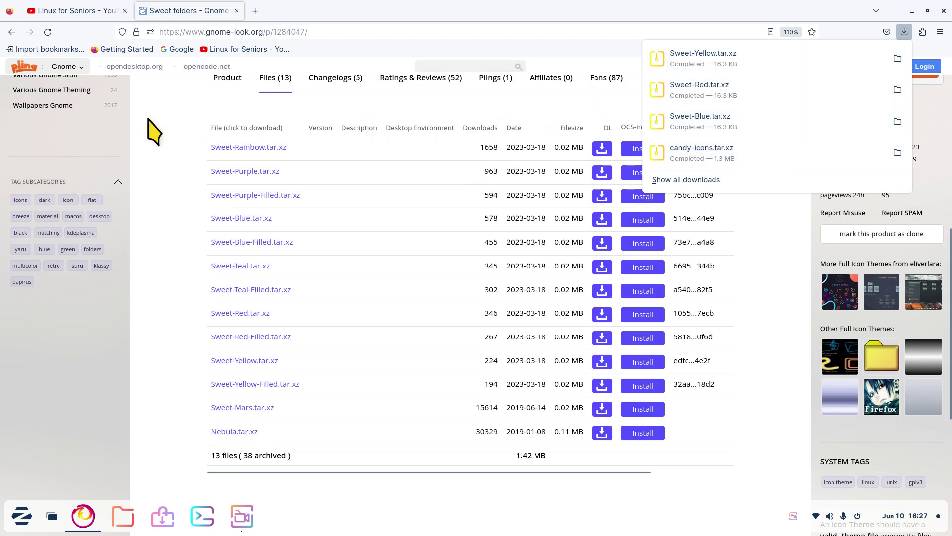
{"action": "scroll", "coordinate": [157, 152], "scroll_direction": "up", "scroll_amount": 8}
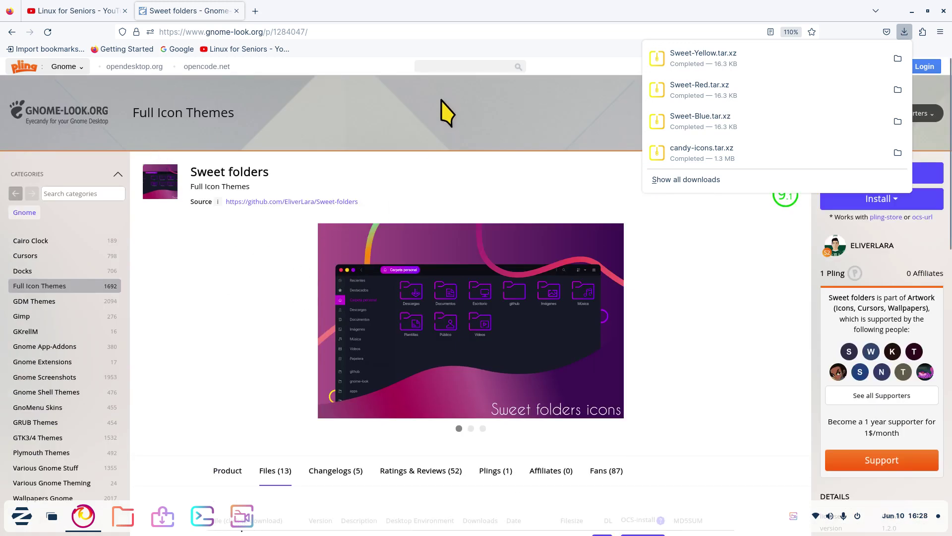
Search the site for 'radio' and read the Radioactive cursor page's installation instructions
{"action": "left_click", "coordinate": [453, 65]}
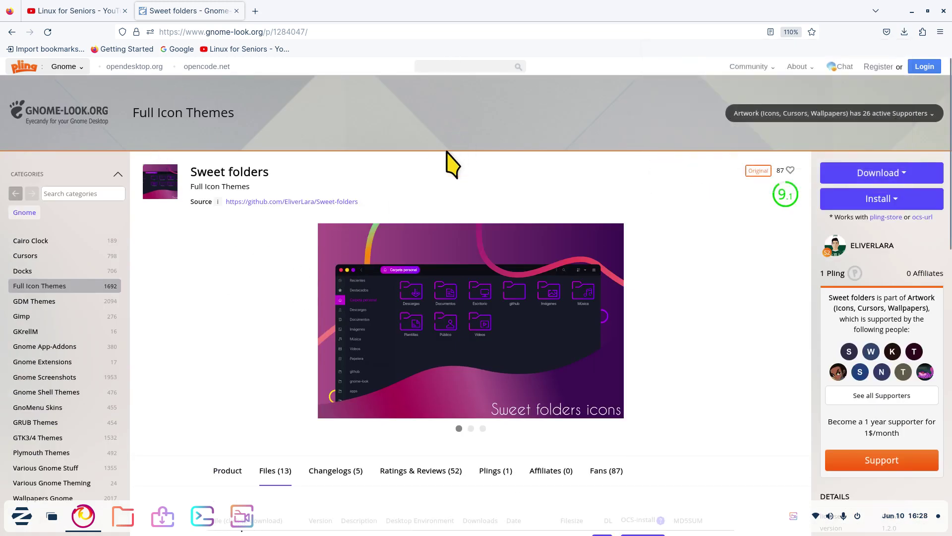
{"action": "type", "text": "radio"}
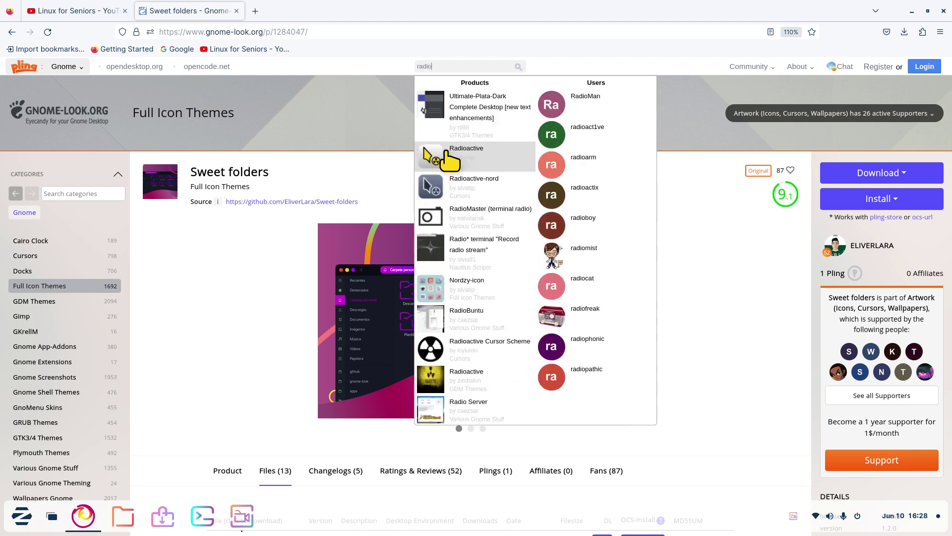
{"action": "left_click", "coordinate": [448, 159]}
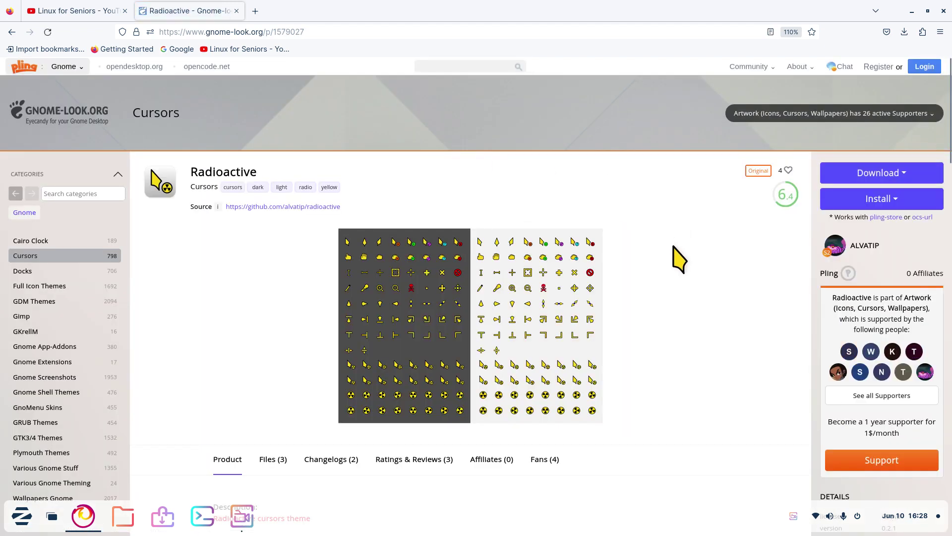
{"action": "scroll", "coordinate": [680, 263], "scroll_direction": "down", "scroll_amount": 5}
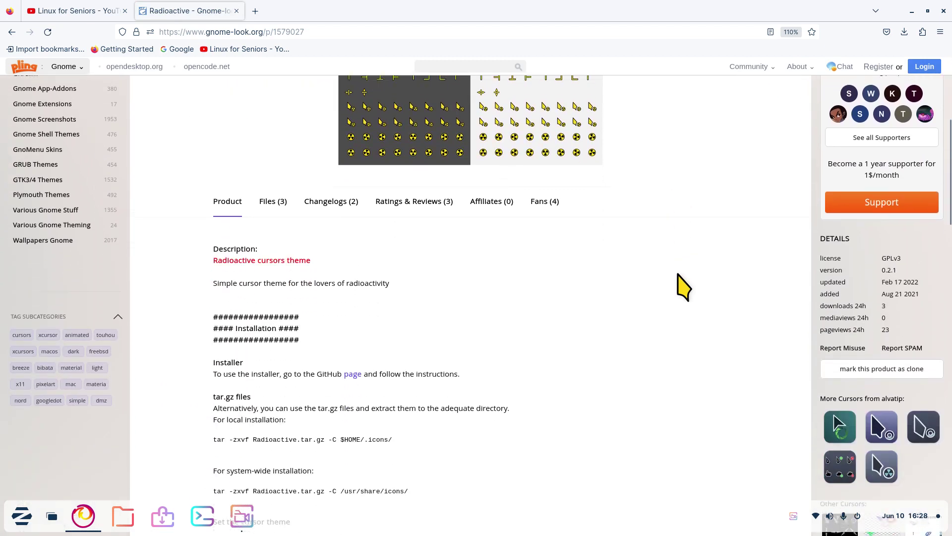
{"action": "scroll", "coordinate": [684, 287], "scroll_direction": "down", "scroll_amount": 2}
{"action": "scroll", "coordinate": [683, 278], "scroll_direction": "up", "scroll_amount": 3}
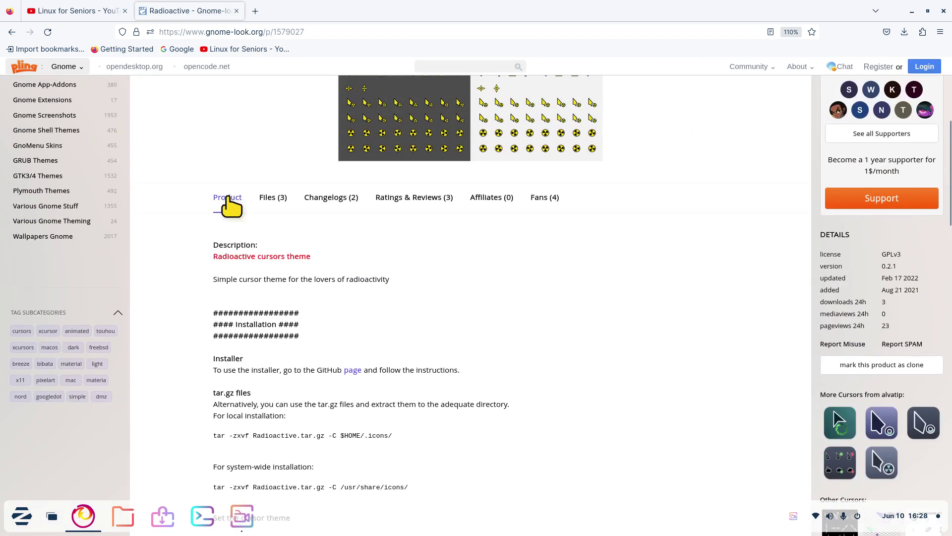
{"action": "scroll", "coordinate": [600, 285], "scroll_direction": "down", "scroll_amount": 5}
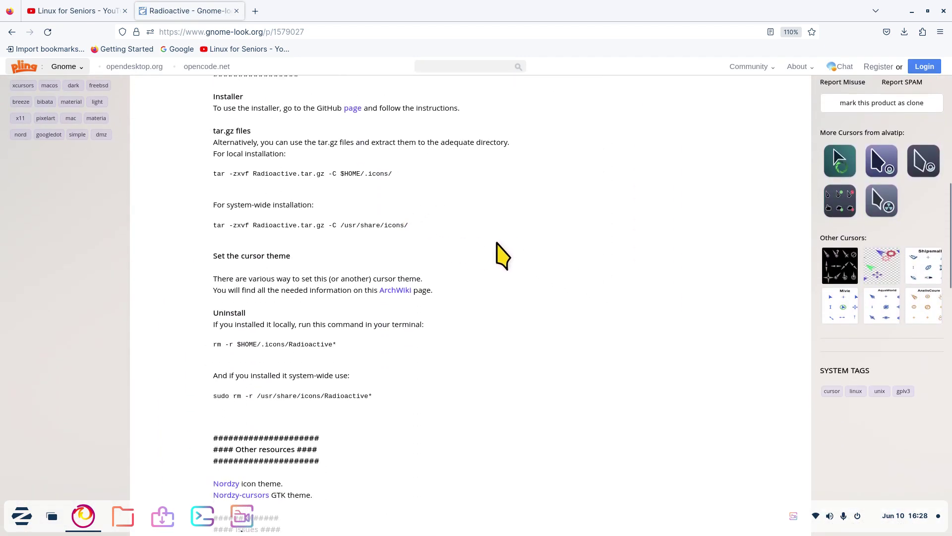
{"action": "scroll", "coordinate": [527, 270], "scroll_direction": "up", "scroll_amount": 5, "text": "ctrl"}
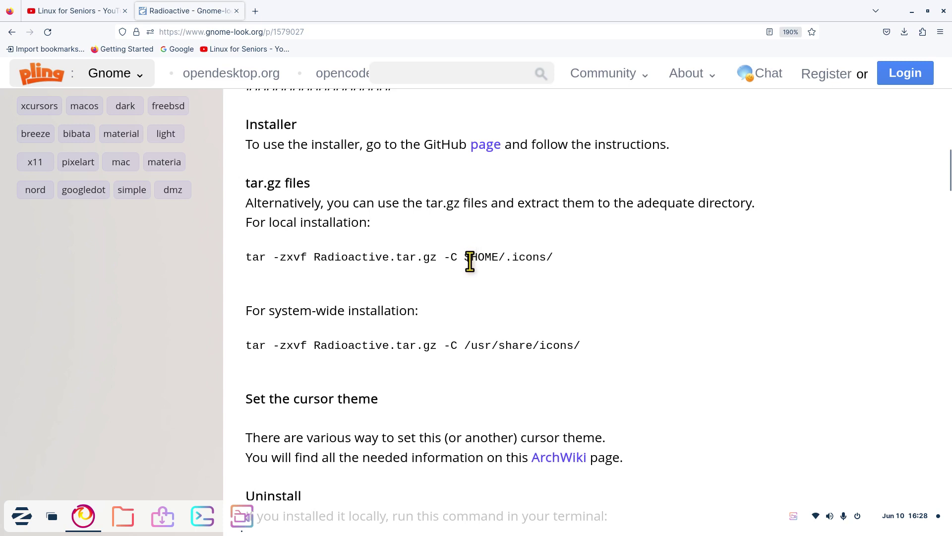
{"action": "left_click_drag", "start_coordinate": [465, 258], "coordinate": [570, 270]}
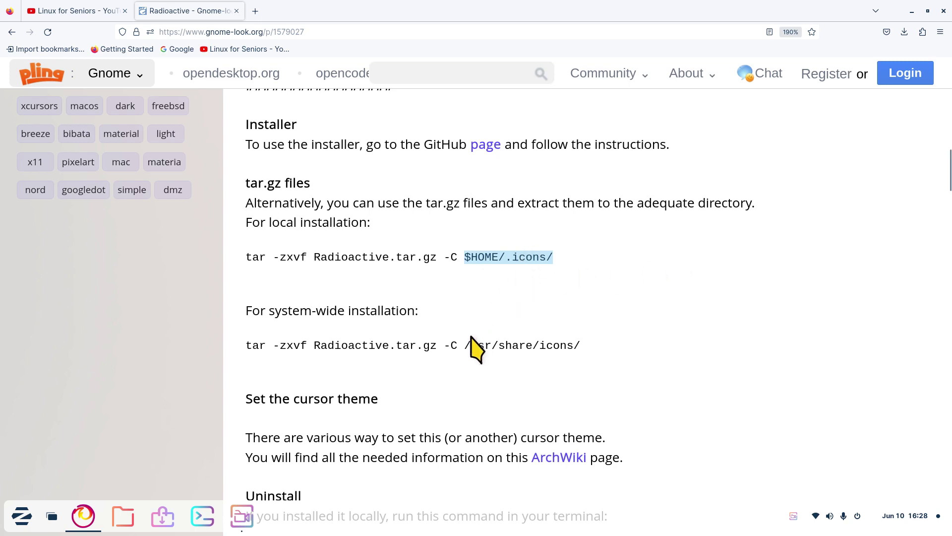
{"action": "left_click_drag", "start_coordinate": [464, 345], "coordinate": [590, 343]}
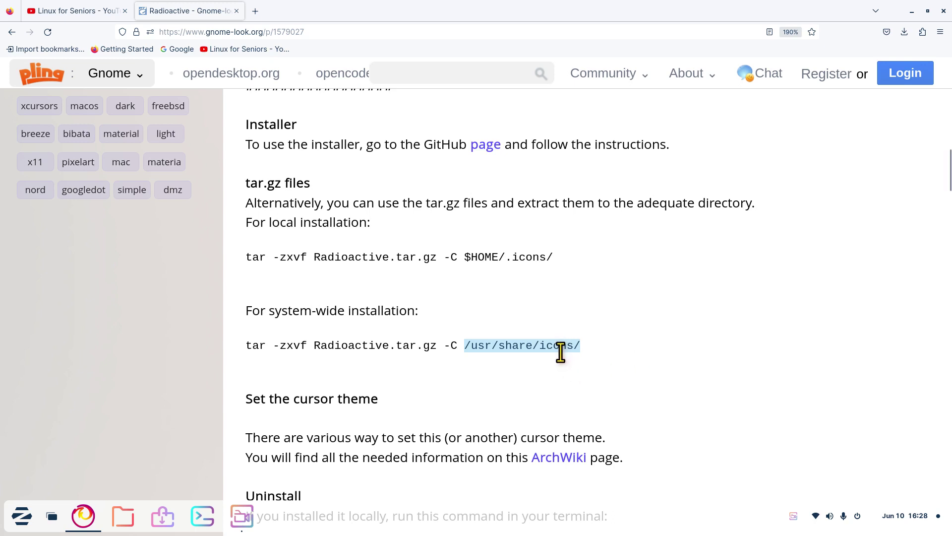
{"action": "left_click_drag", "start_coordinate": [504, 258], "coordinate": [554, 258]}
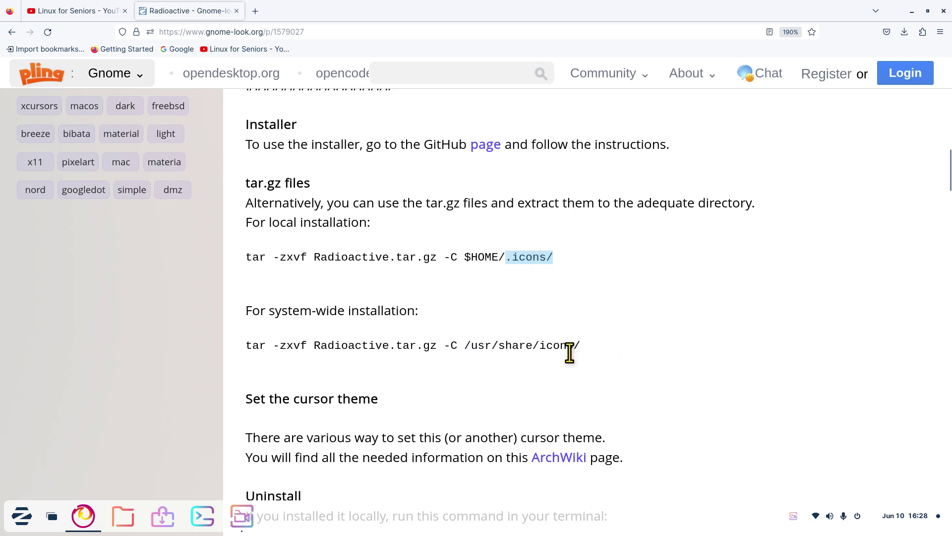
{"action": "left_click_drag", "start_coordinate": [464, 348], "coordinate": [584, 344]}
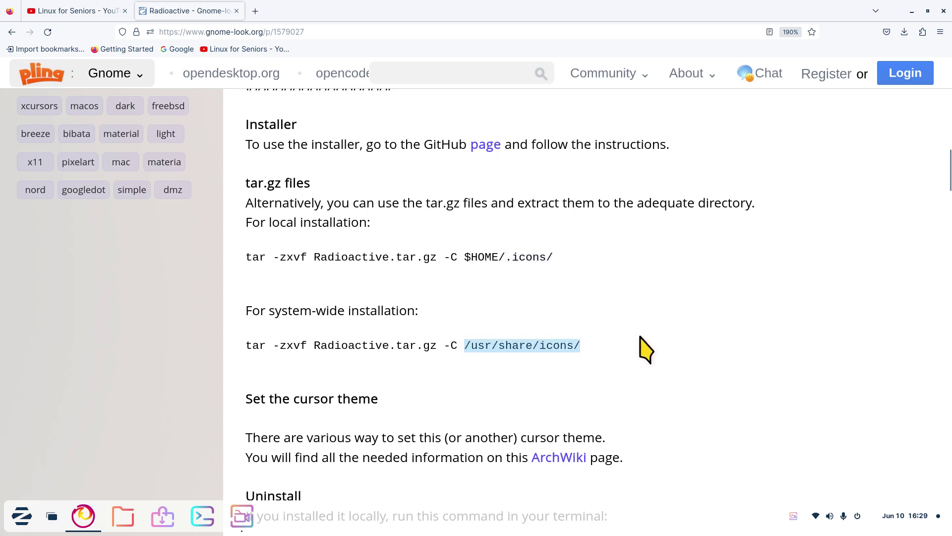
{"action": "left_click_drag", "start_coordinate": [506, 262], "coordinate": [553, 256]}
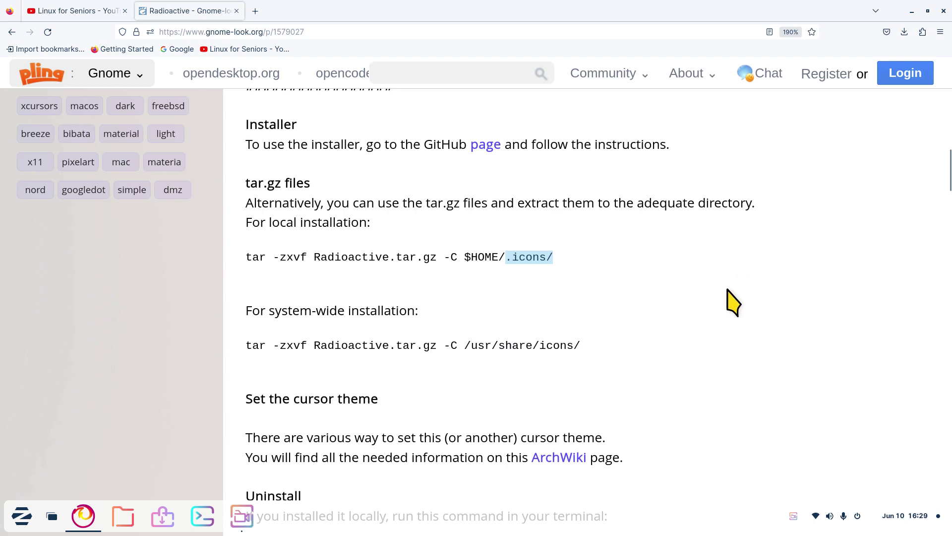
{"action": "scroll", "coordinate": [714, 327], "scroll_direction": "up", "scroll_amount": 5}
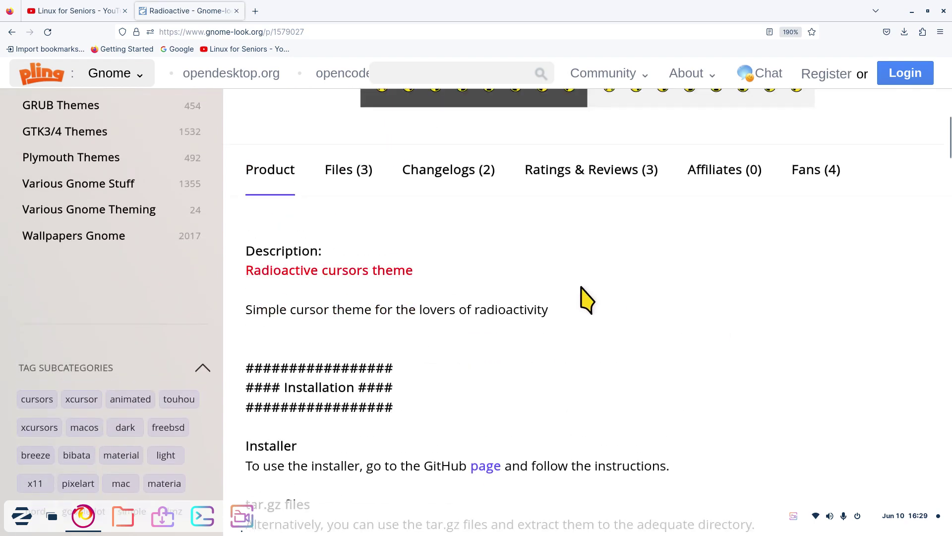
Zoom the page to 150%, download Radioactive.tar.gz, then leave the browser for the desktop
{"action": "scroll", "coordinate": [620, 308], "scroll_direction": "up", "scroll_amount": 3}
{"action": "key", "text": "ctrl+minus"}
{"action": "key", "text": "ctrl+minus"}
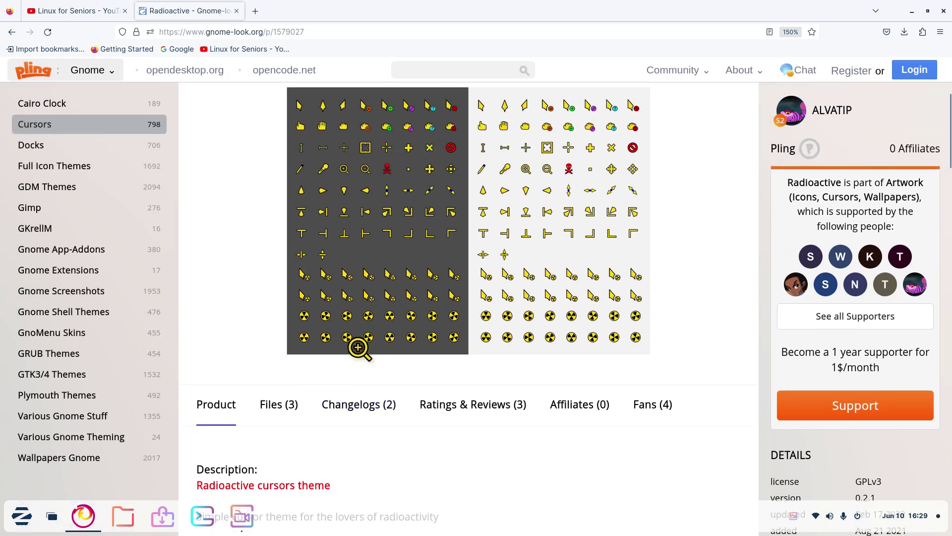
{"action": "left_click", "coordinate": [276, 414]}
{"action": "scroll", "coordinate": [340, 413], "scroll_direction": "down", "scroll_amount": 3}
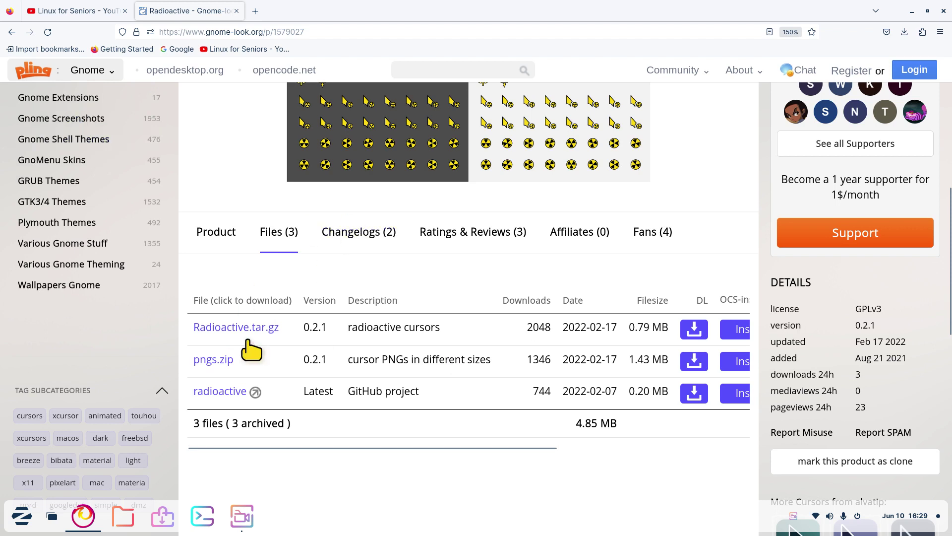
{"action": "left_click", "coordinate": [212, 329]}
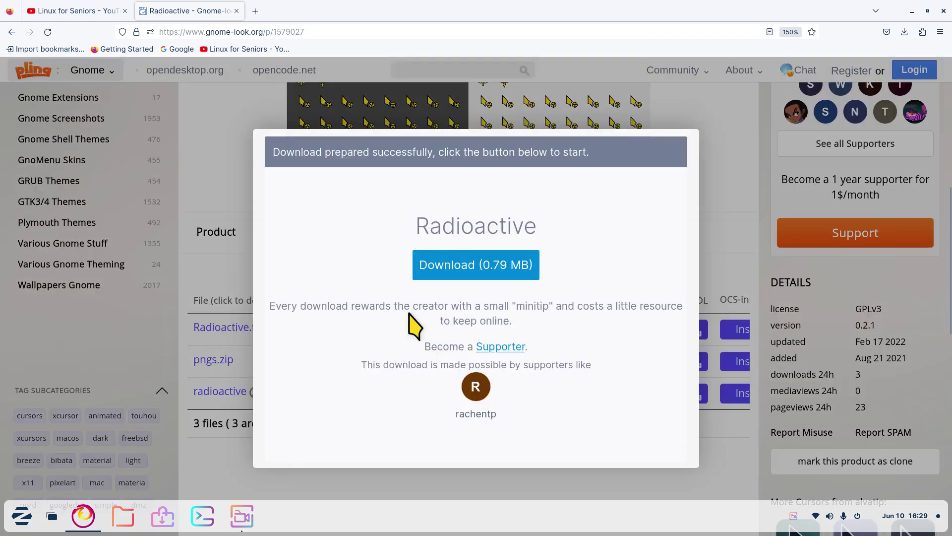
{"action": "left_click", "coordinate": [456, 266]}
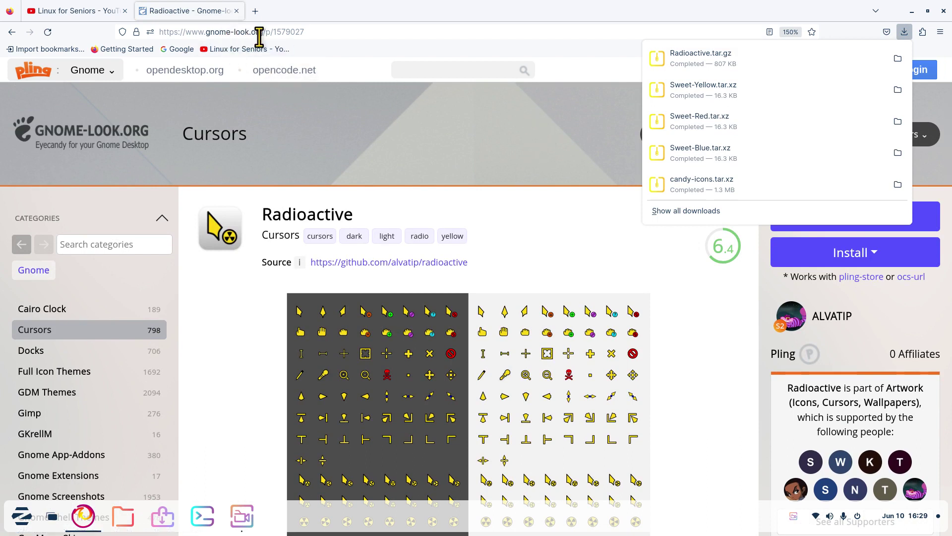
{"action": "left_click", "coordinate": [571, 242]}
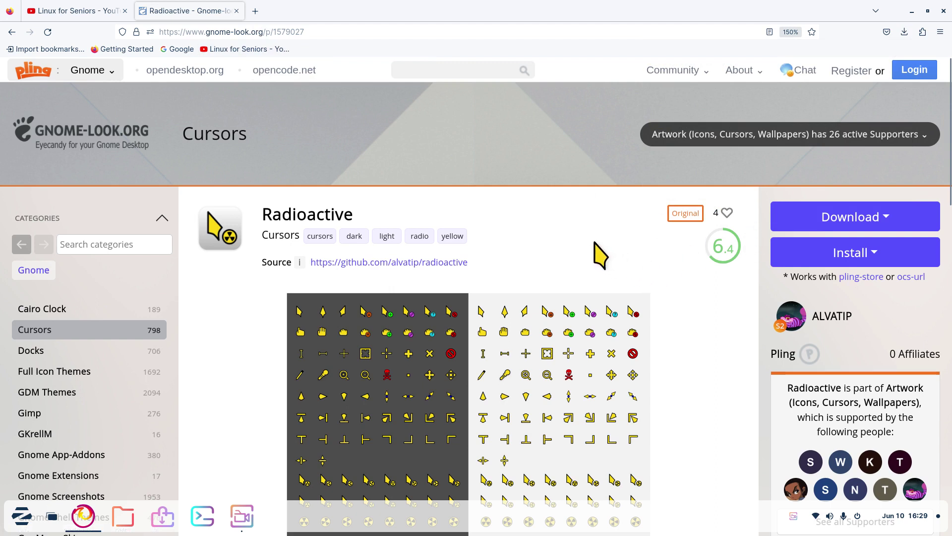
{"action": "key", "text": "super+d"}
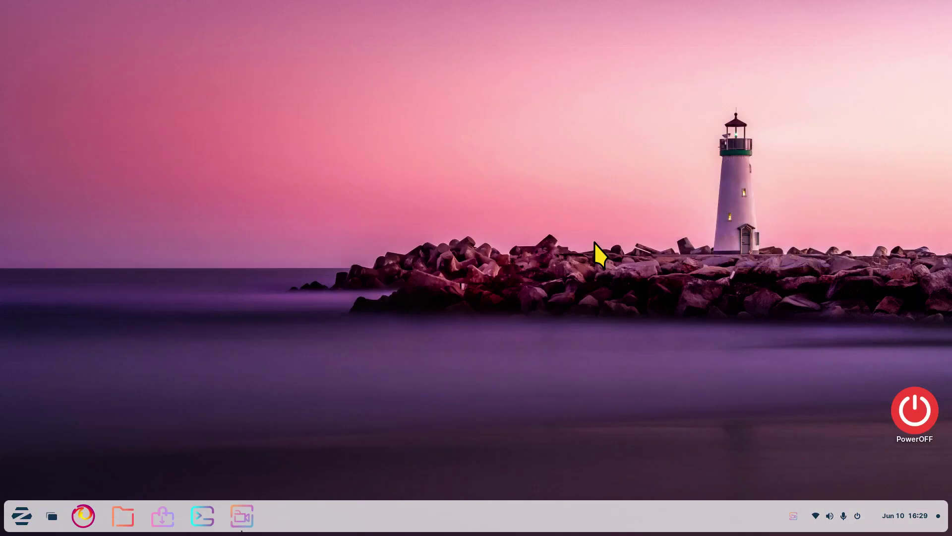
Open Files at the Downloads folder and maximize the window
{"action": "left_click", "coordinate": [125, 516]}
{"action": "left_click", "coordinate": [261, 196]}
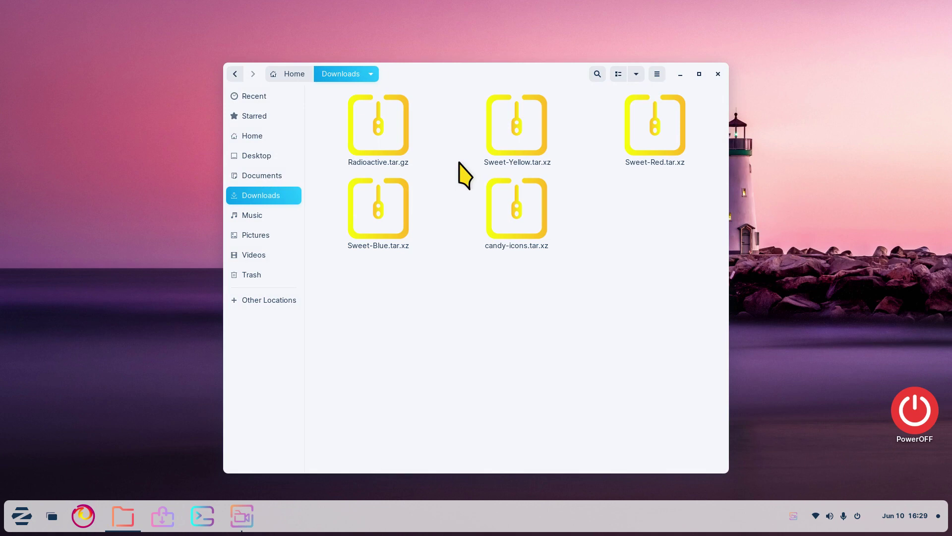
{"action": "double_click", "coordinate": [519, 72]}
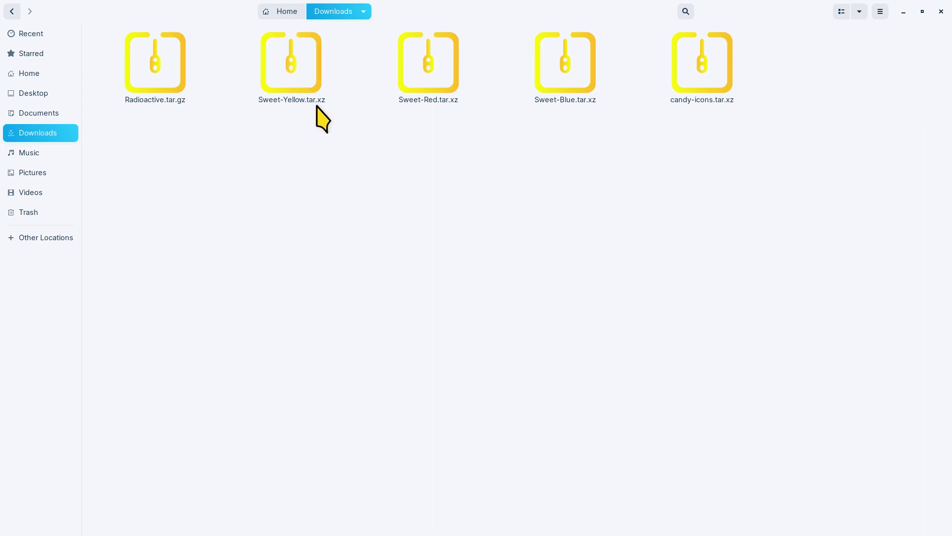
Extract Radioactive.tar.gz here, check its cursors folder and index.theme, and return to Downloads
{"action": "right_click", "coordinate": [153, 60]}
{"action": "left_click", "coordinate": [224, 207]}
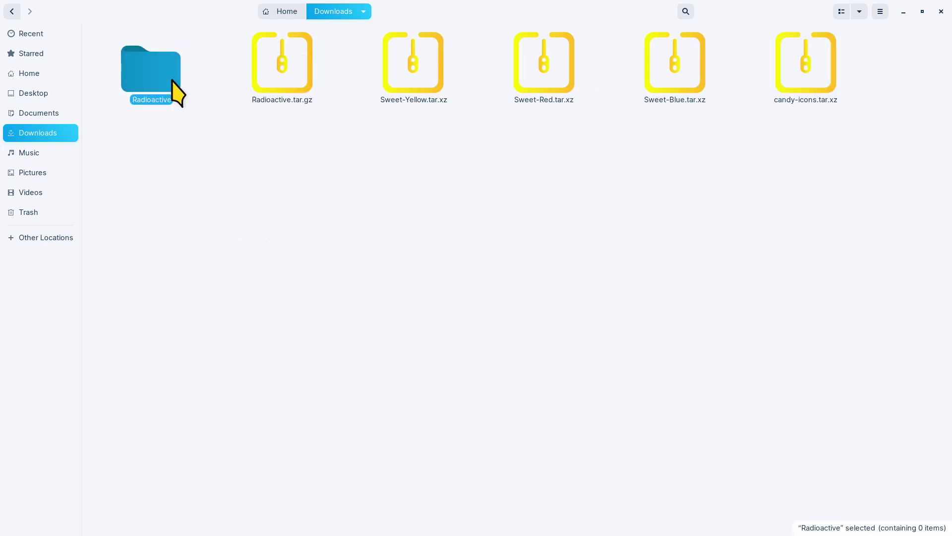
{"action": "double_click", "coordinate": [138, 62]}
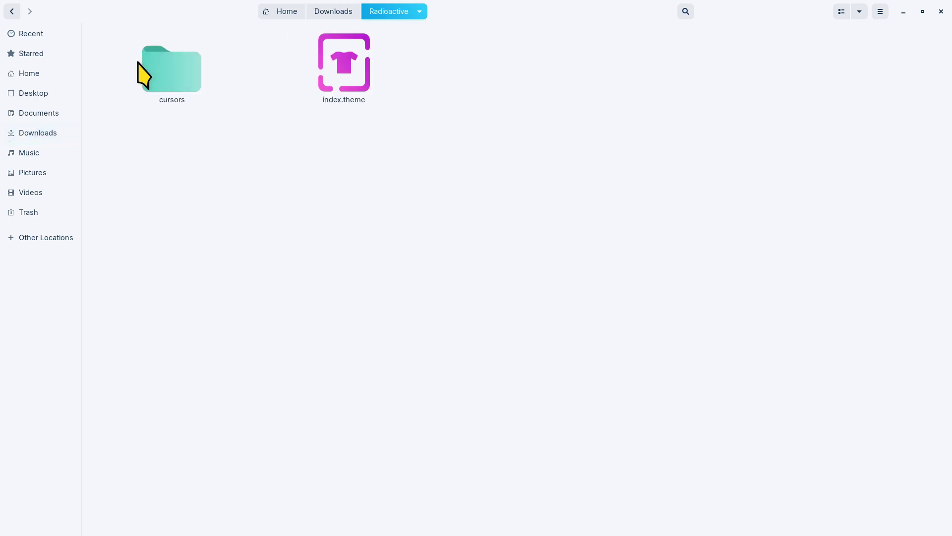
{"action": "left_click", "coordinate": [11, 12]}
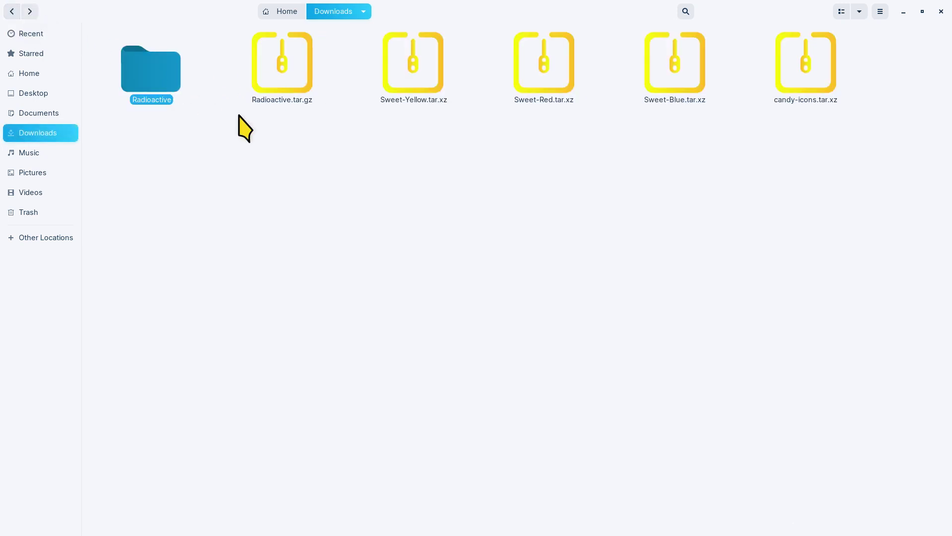
Copy the Radioactive folder and go to the Home folder
{"action": "right_click", "coordinate": [152, 70]}
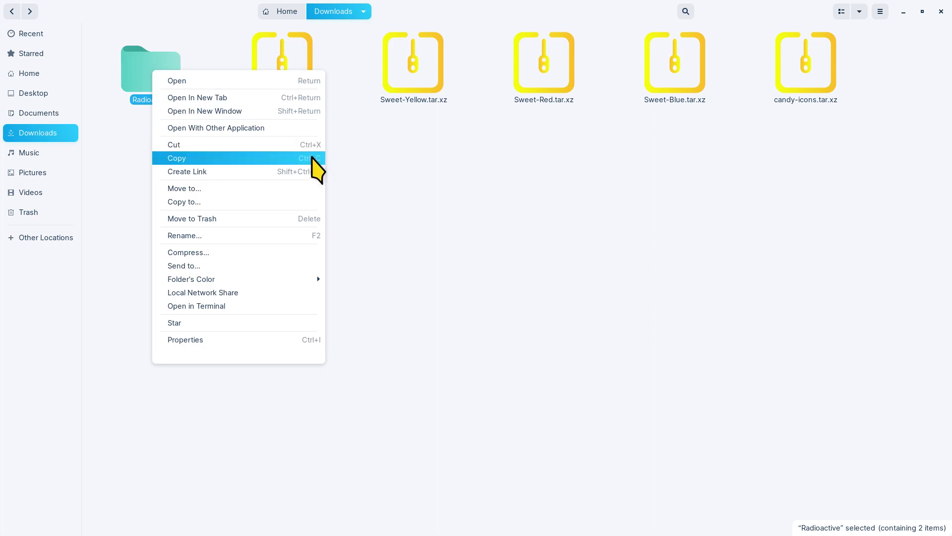
{"action": "left_click", "coordinate": [131, 170]}
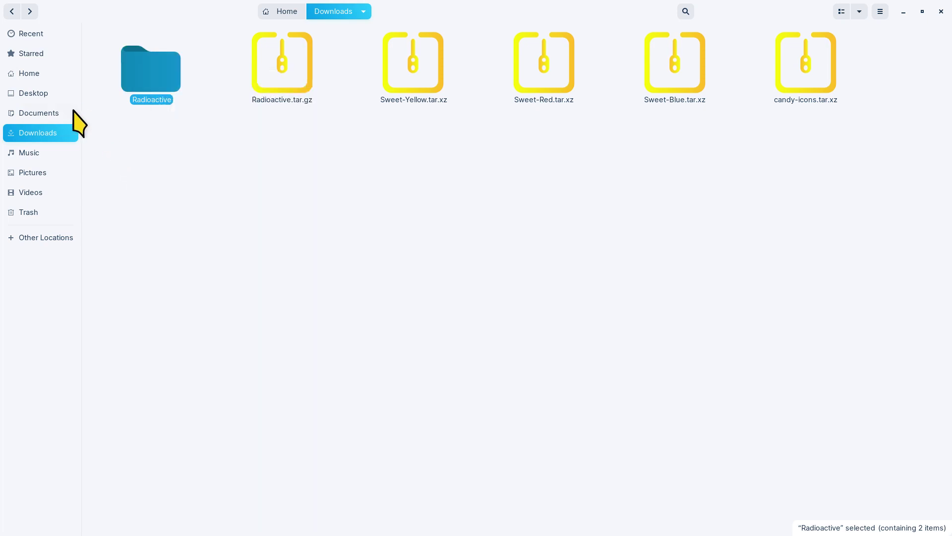
{"action": "left_click", "coordinate": [35, 73]}
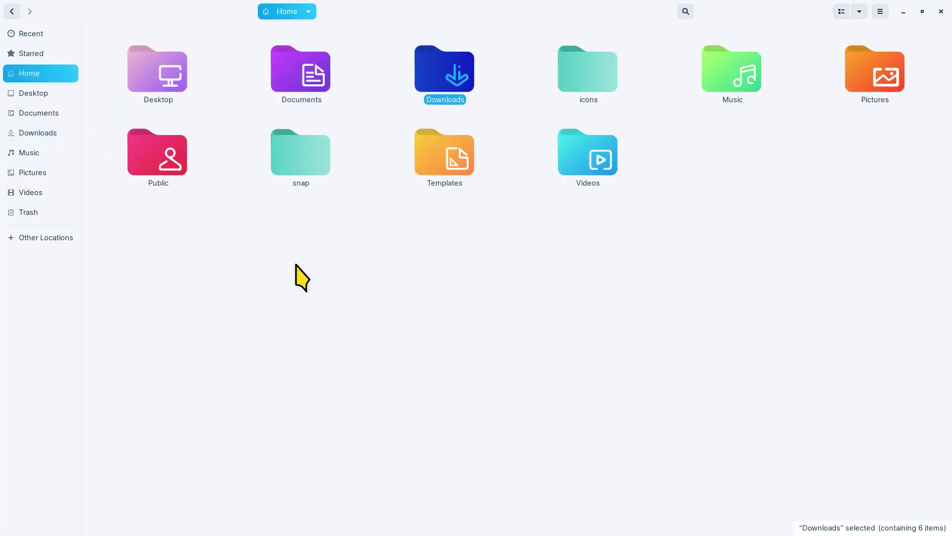
{"action": "left_click", "coordinate": [394, 243]}
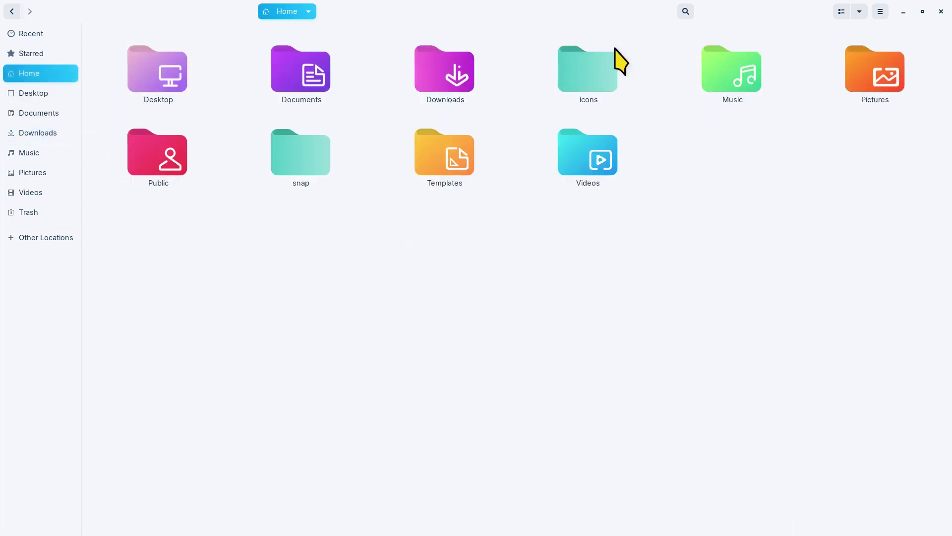
{"action": "double_click", "coordinate": [593, 89]}
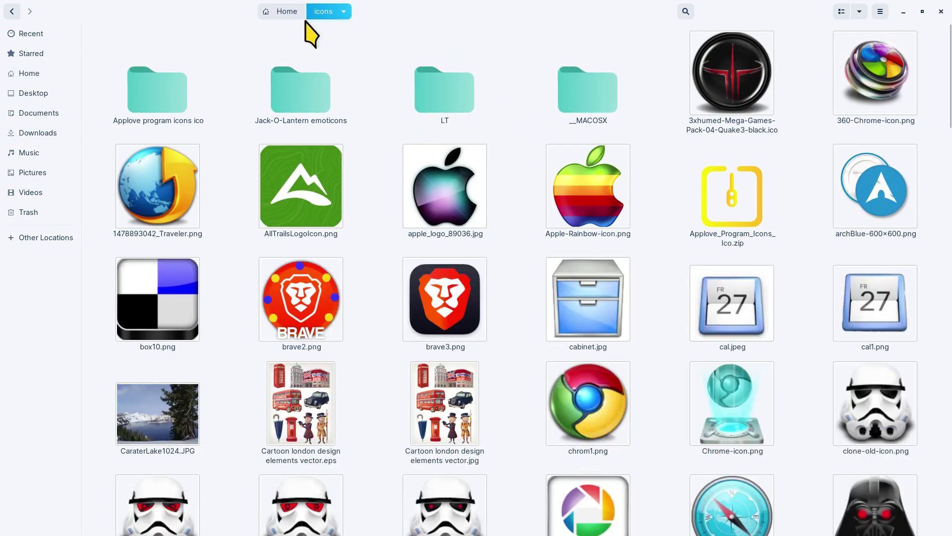
{"action": "left_click", "coordinate": [281, 11]}
{"action": "left_click", "coordinate": [434, 261]}
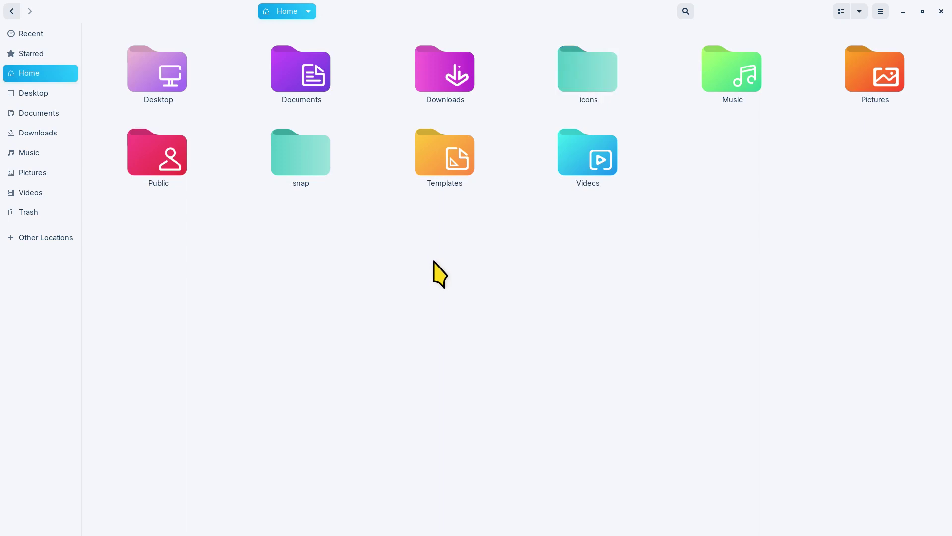
Show hidden files, open .icons to confirm Radioactive is there, then return to Downloads
{"action": "left_click", "coordinate": [881, 12]}
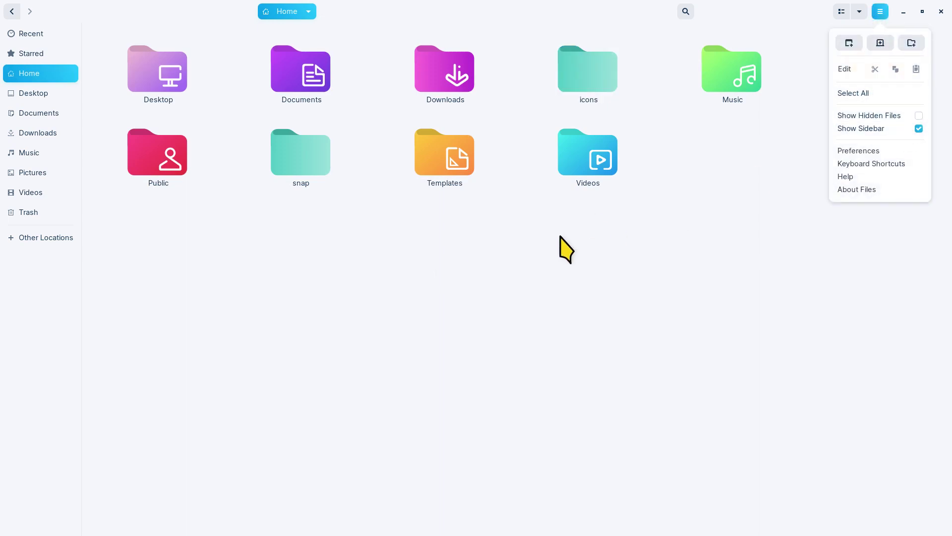
{"action": "left_click", "coordinate": [590, 320]}
{"action": "key", "text": "ctrl+h"}
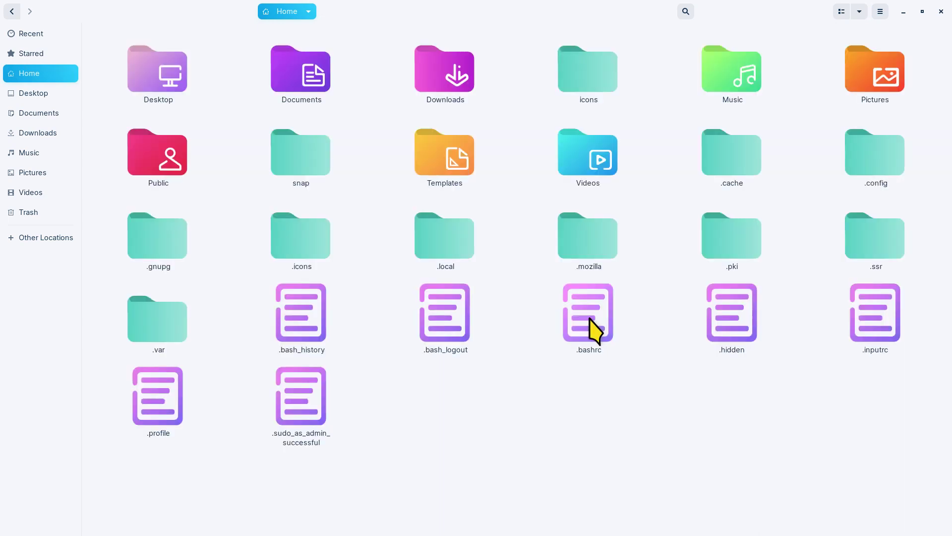
{"action": "left_click", "coordinate": [325, 243]}
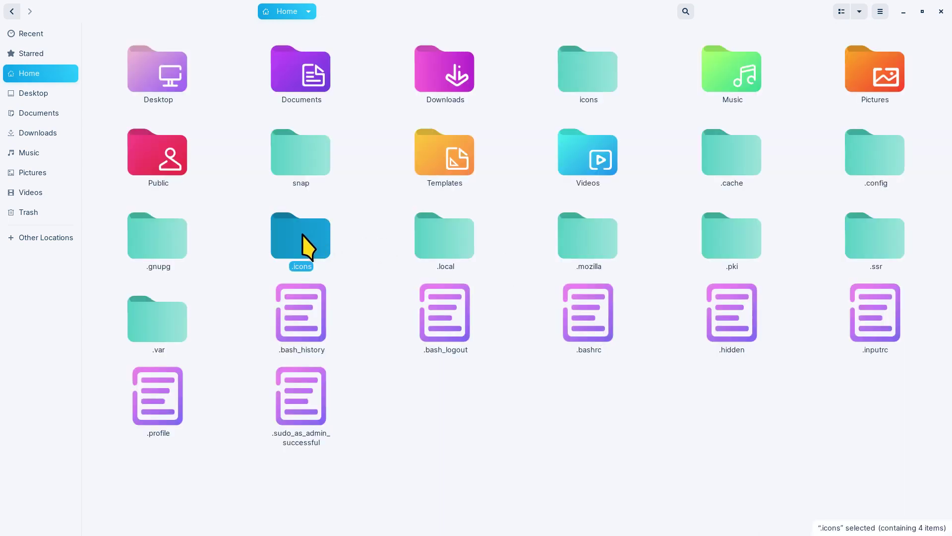
{"action": "double_click", "coordinate": [302, 235]}
{"action": "left_click", "coordinate": [307, 84]}
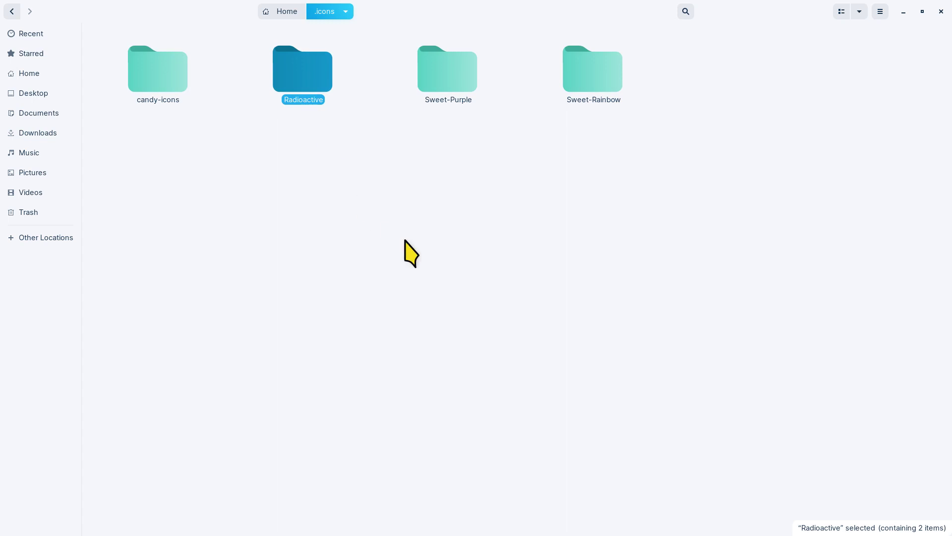
{"action": "left_click", "coordinate": [30, 112]}
{"action": "left_click", "coordinate": [35, 133]}
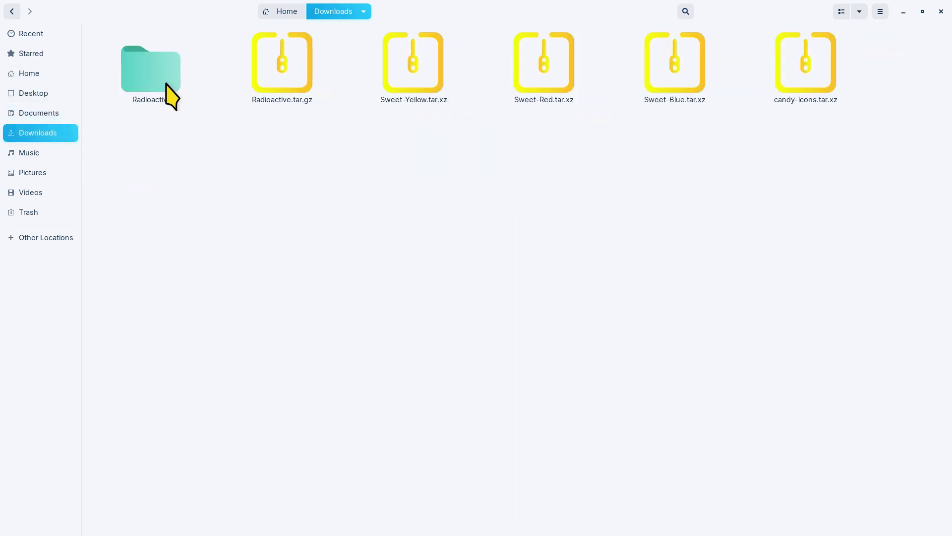
Delete the Radioactive folder and Radioactive.tar.gz from Downloads
{"action": "left_click", "coordinate": [183, 99]}
{"action": "left_click", "coordinate": [170, 84]}
{"action": "key", "text": "Delete"}
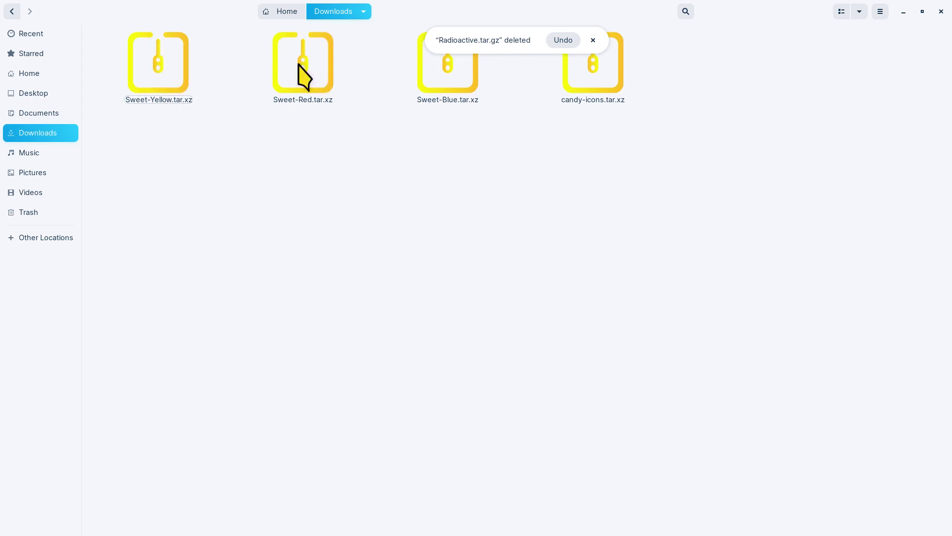
Extract candy-icons.tar.xz and confirm a candy-icons folder exists in .icons
{"action": "right_click", "coordinate": [590, 62]}
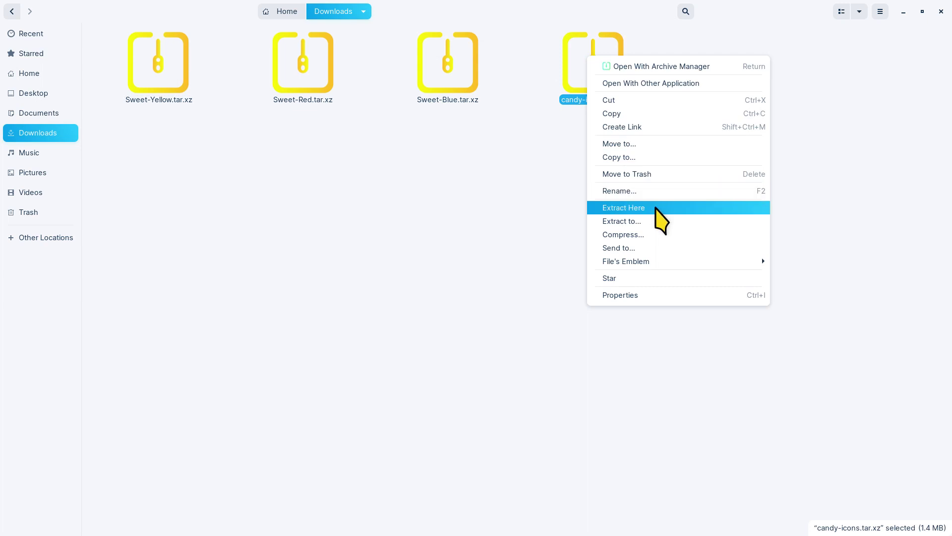
{"action": "left_click", "coordinate": [656, 207]}
{"action": "right_click", "coordinate": [165, 94]}
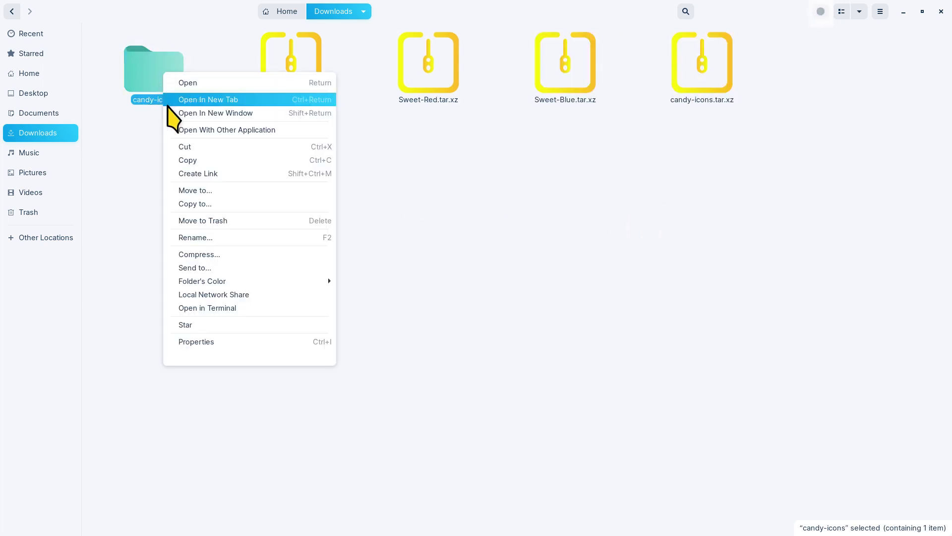
{"action": "left_click", "coordinate": [49, 92]}
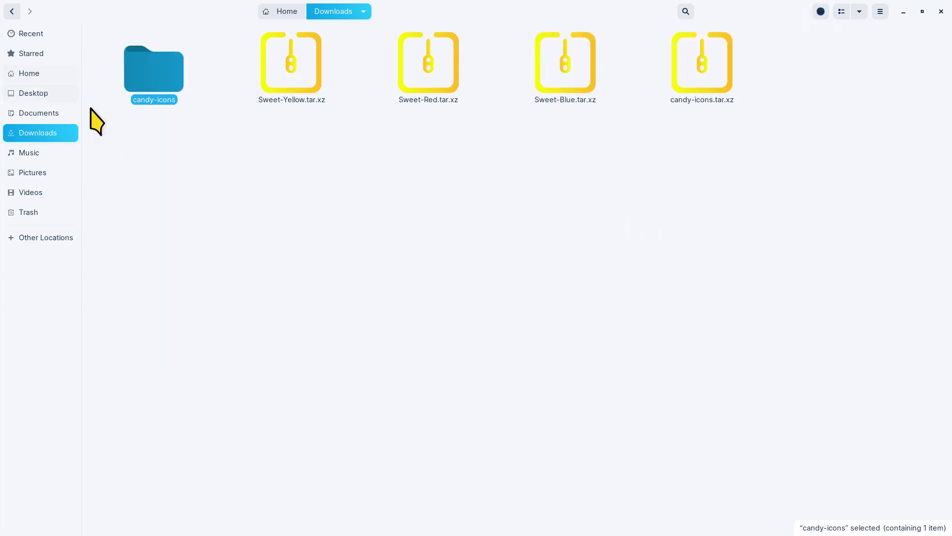
{"action": "left_click", "coordinate": [25, 72]}
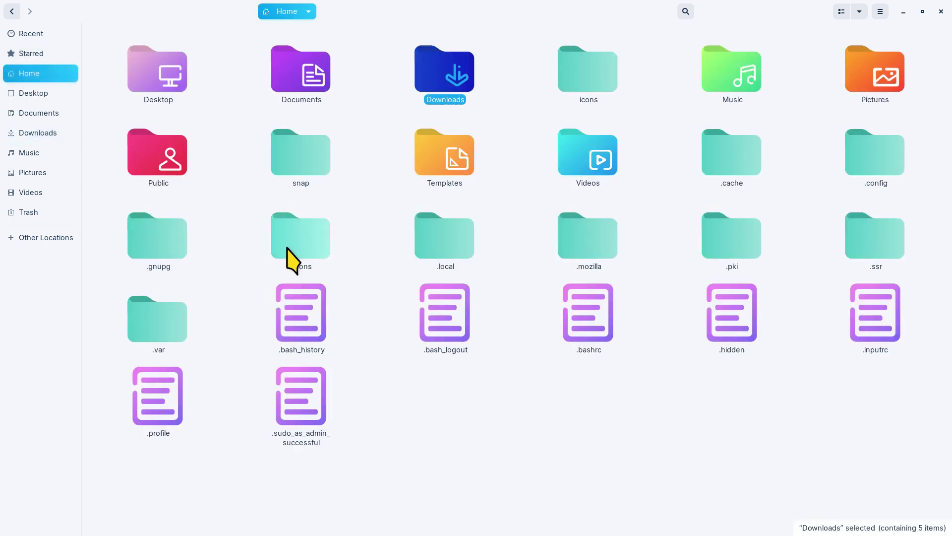
{"action": "double_click", "coordinate": [295, 251]}
{"action": "left_click", "coordinate": [157, 86]}
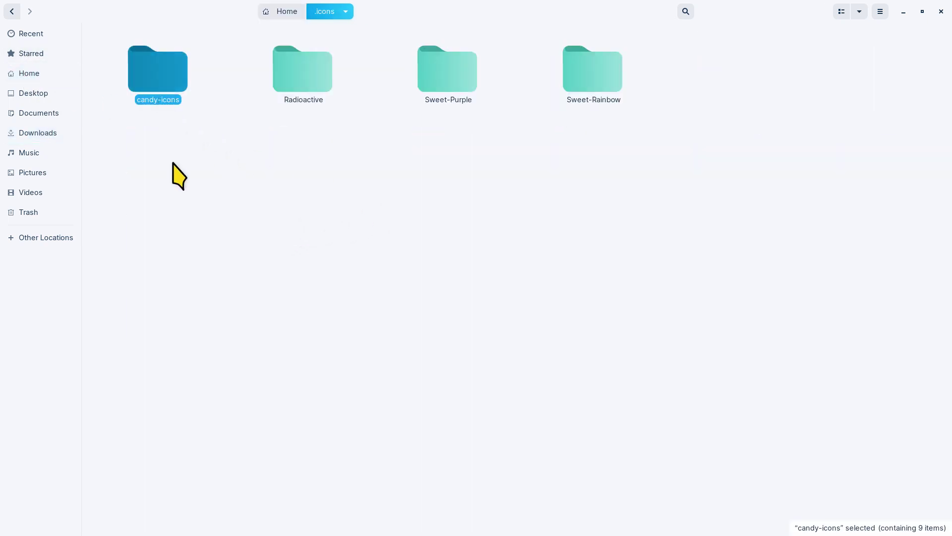
{"action": "left_click", "coordinate": [46, 132]}
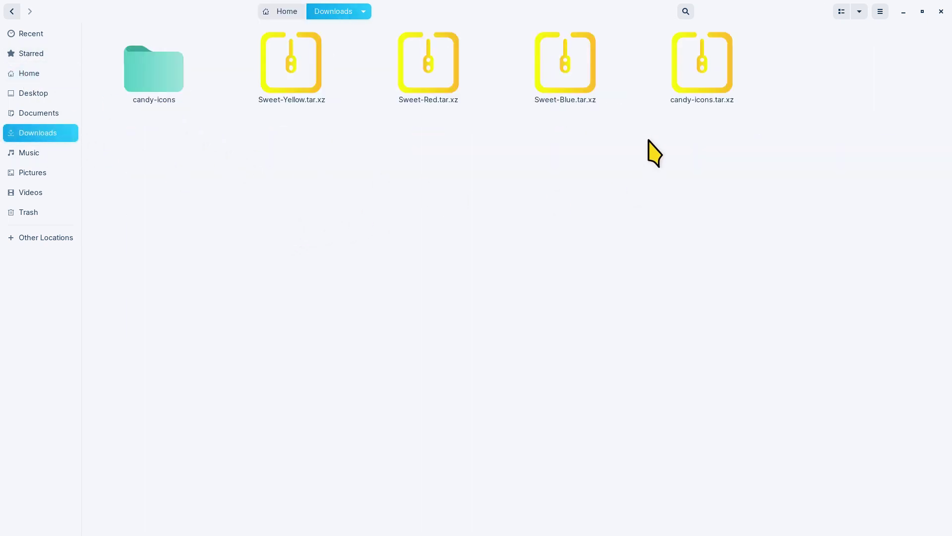
Delete candy-icons.tar.xz and its extracted folder from Downloads
{"action": "left_click", "coordinate": [691, 75]}
{"action": "key", "text": "Delete"}
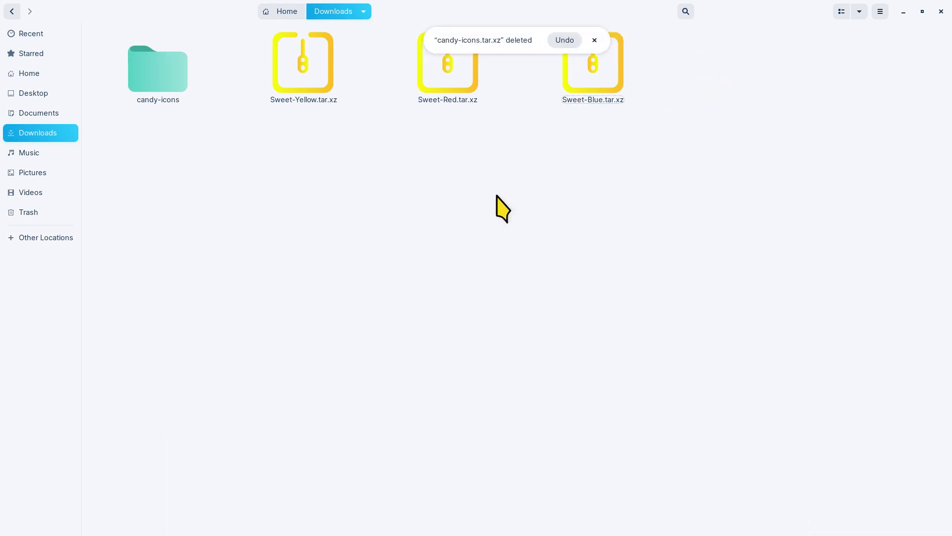
{"action": "left_click", "coordinate": [157, 81]}
{"action": "key", "text": "Delete"}
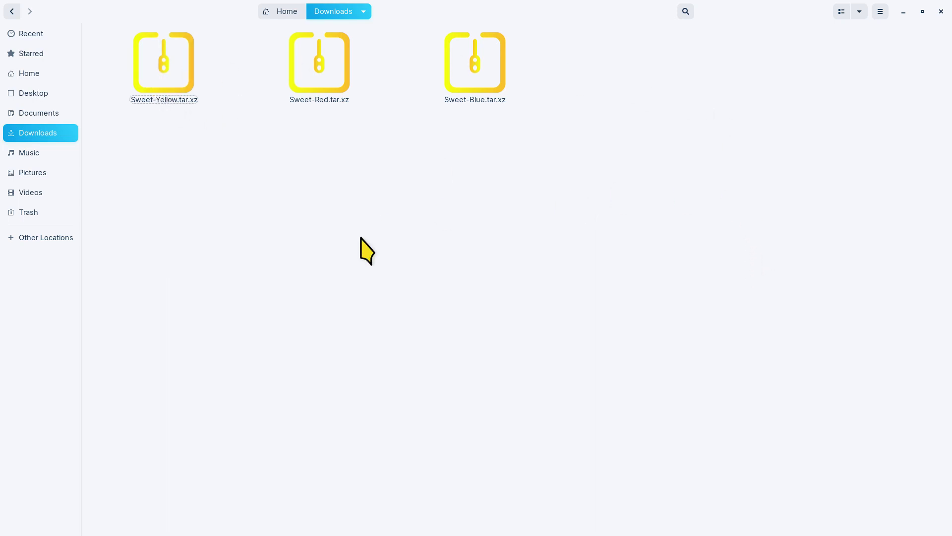
Extract the Sweet-Yellow, Sweet-Red and Sweet-Blue .tar.xz archives in place in Downloads
{"action": "right_click", "coordinate": [166, 69]}
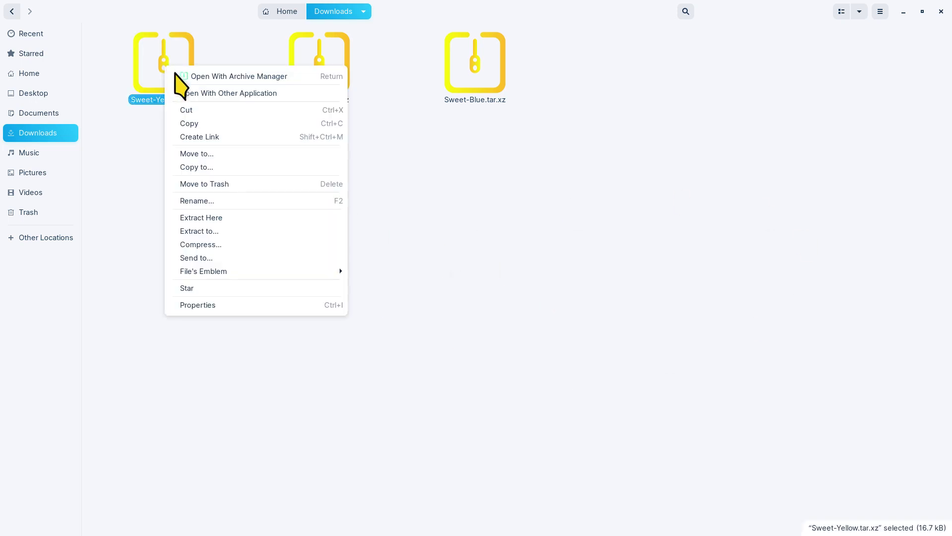
{"action": "left_click", "coordinate": [254, 217]}
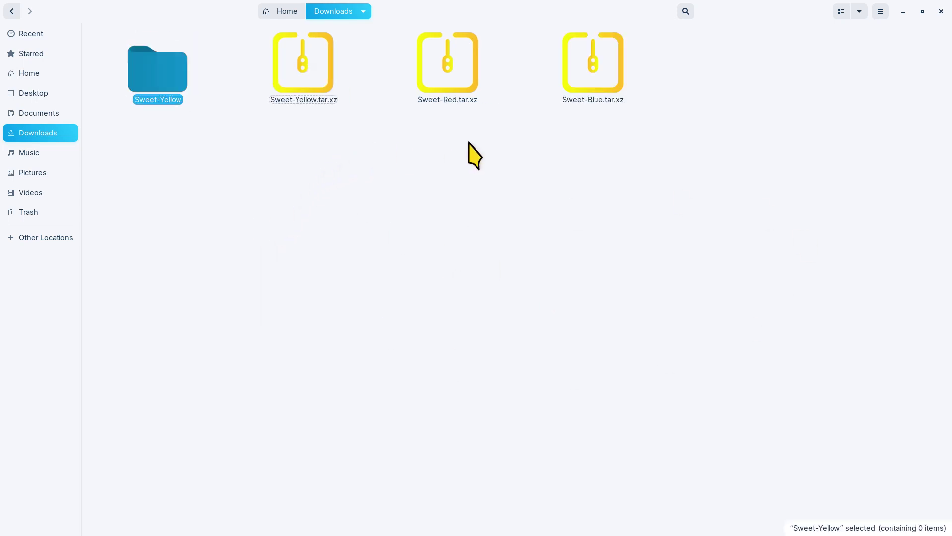
{"action": "right_click", "coordinate": [454, 67]}
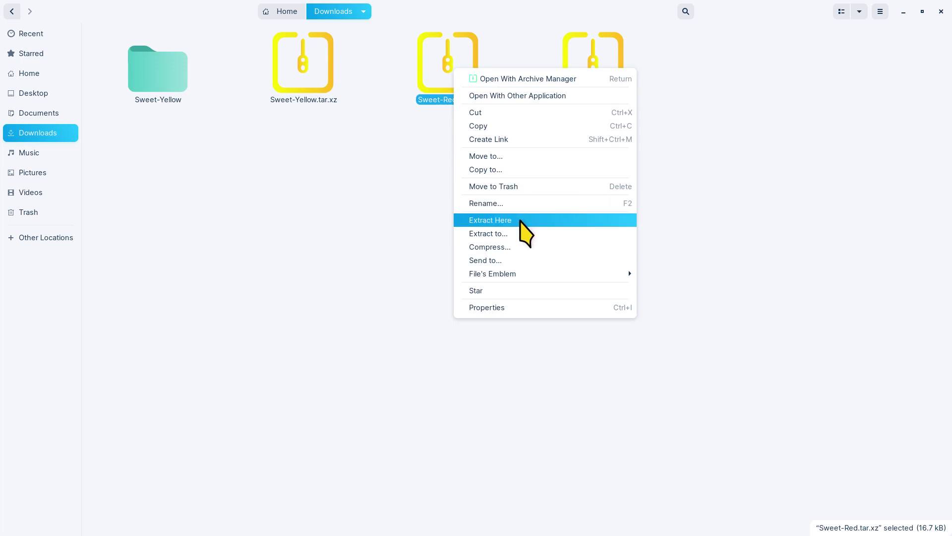
{"action": "left_click", "coordinate": [519, 217]}
{"action": "right_click", "coordinate": [700, 68]}
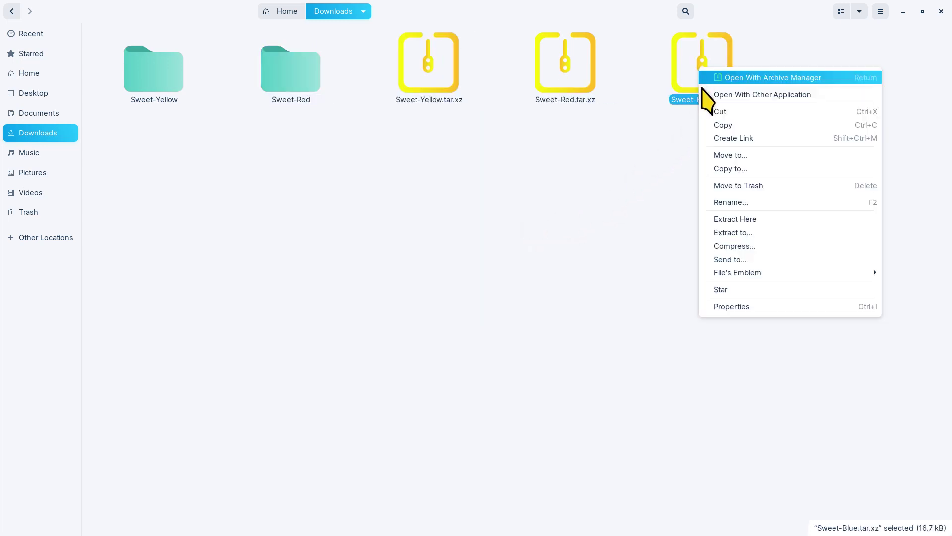
{"action": "left_click", "coordinate": [758, 219]}
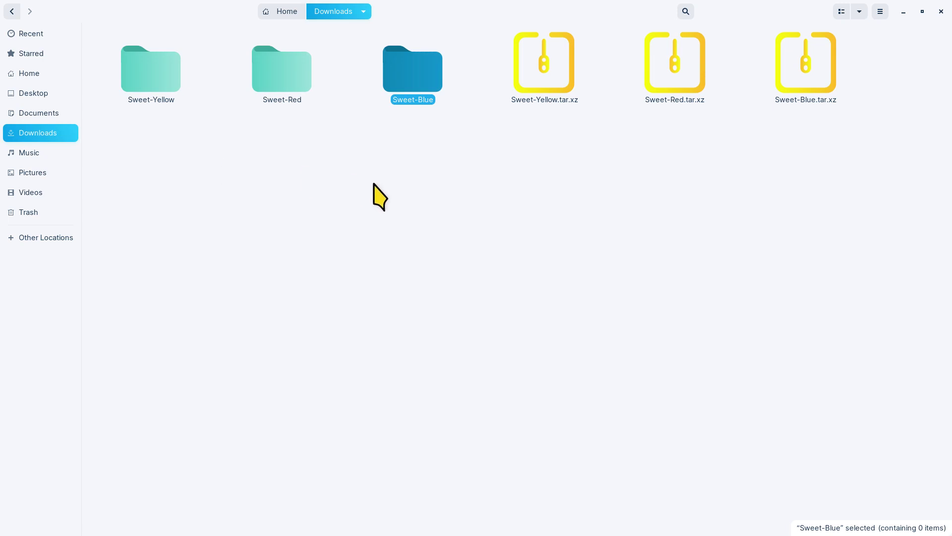
{"action": "left_click", "coordinate": [521, 237]}
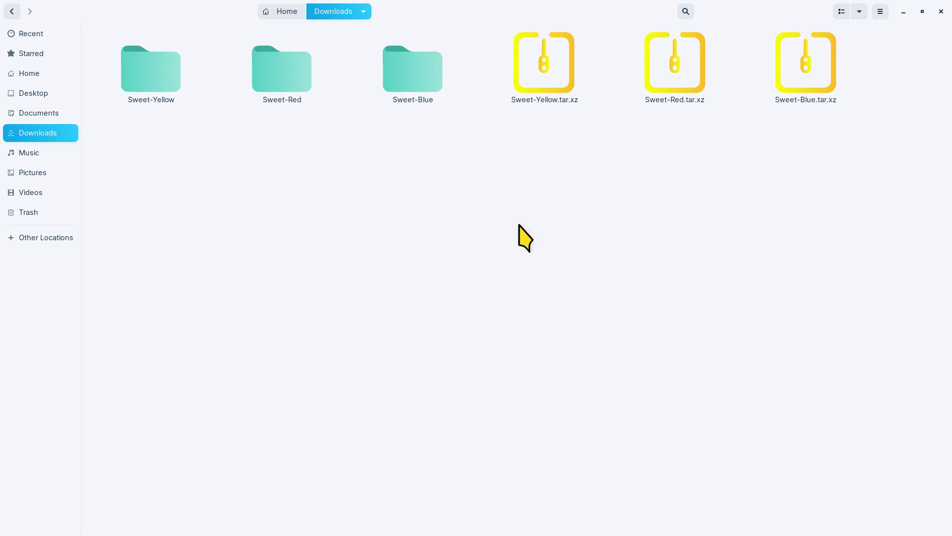
{"action": "left_click", "coordinate": [409, 79]}
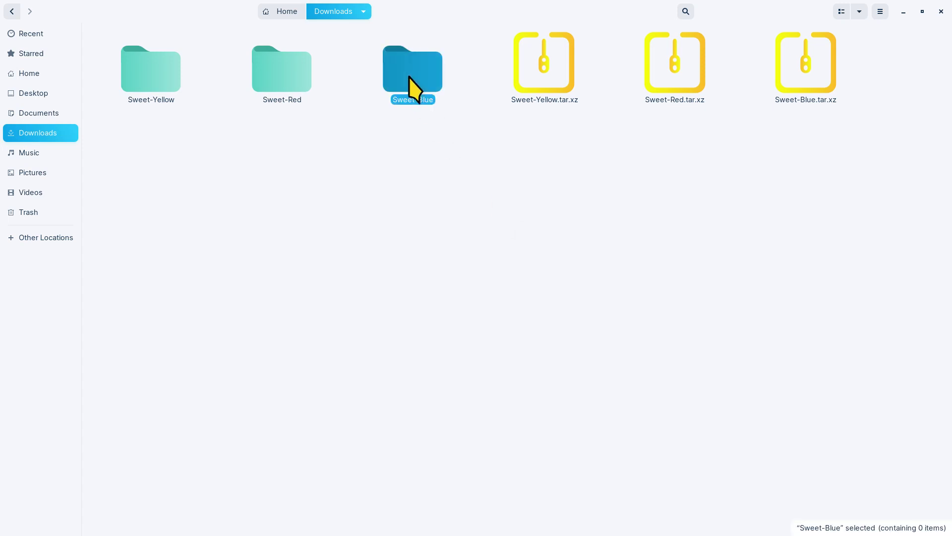
Select the Sweet-Blue, Sweet-Red and Sweet-Yellow folders together in Downloads
{"action": "left_click", "coordinate": [291, 83], "text": "ctrl"}
{"action": "left_click", "coordinate": [154, 81], "text": "ctrl"}
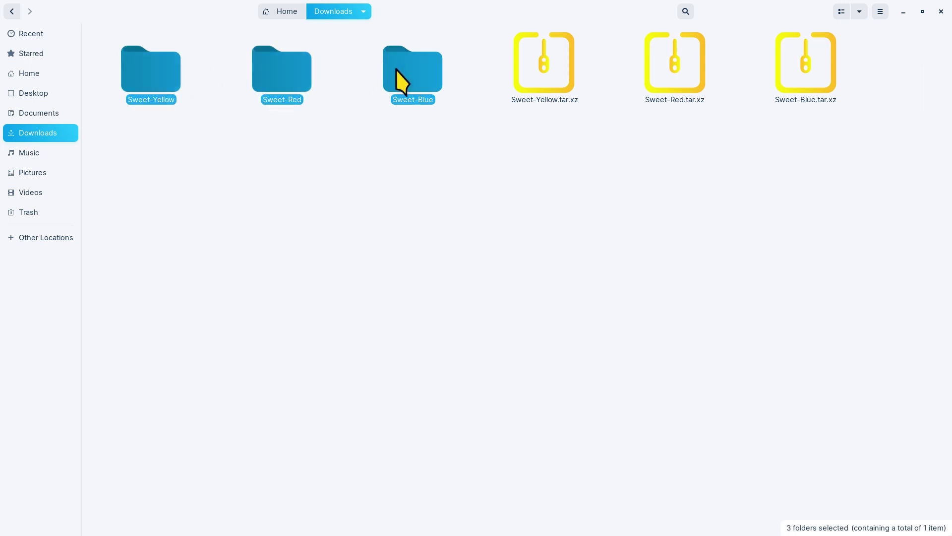
{"action": "right_click", "coordinate": [146, 70]}
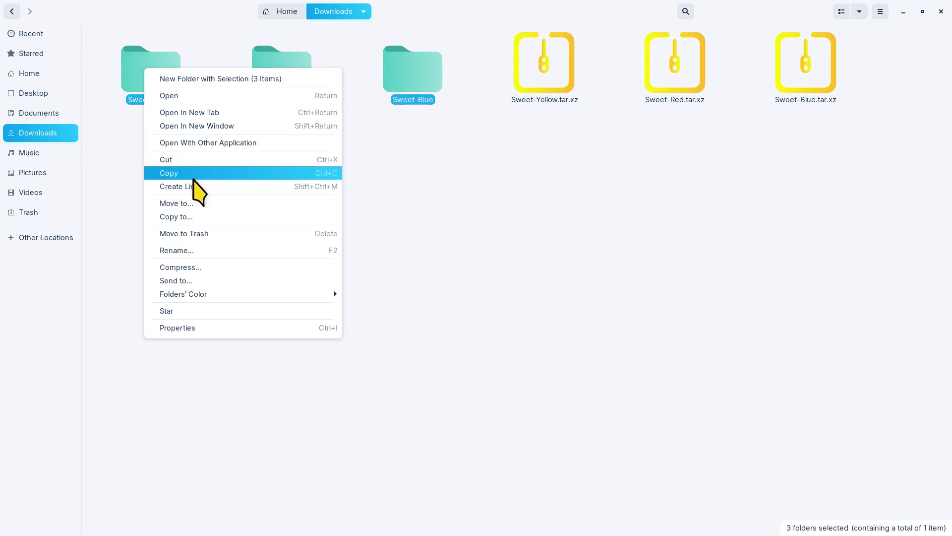
{"action": "left_click", "coordinate": [454, 214]}
{"action": "left_click", "coordinate": [473, 243]}
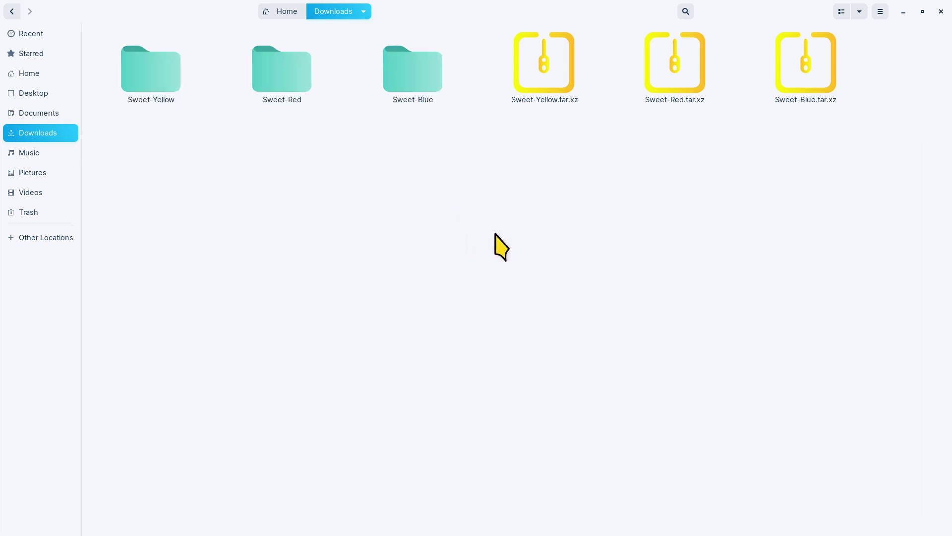
{"action": "left_click_drag", "start_coordinate": [470, 177], "coordinate": [154, 79]}
{"action": "left_click", "coordinate": [336, 248]}
{"action": "left_click_drag", "start_coordinate": [457, 71], "coordinate": [146, 87]}
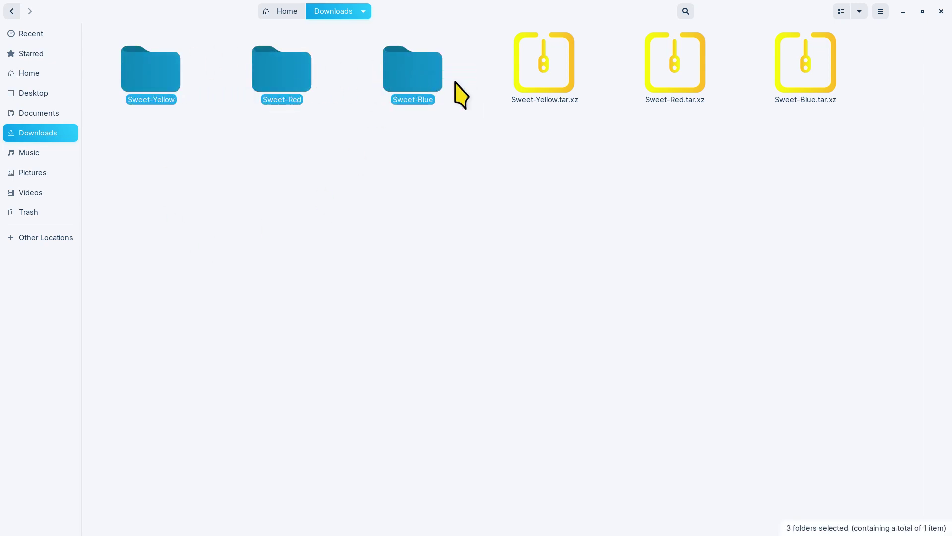
Cut the three Sweet folders and paste them into the hidden .icons folder in Home
{"action": "right_click", "coordinate": [276, 64]}
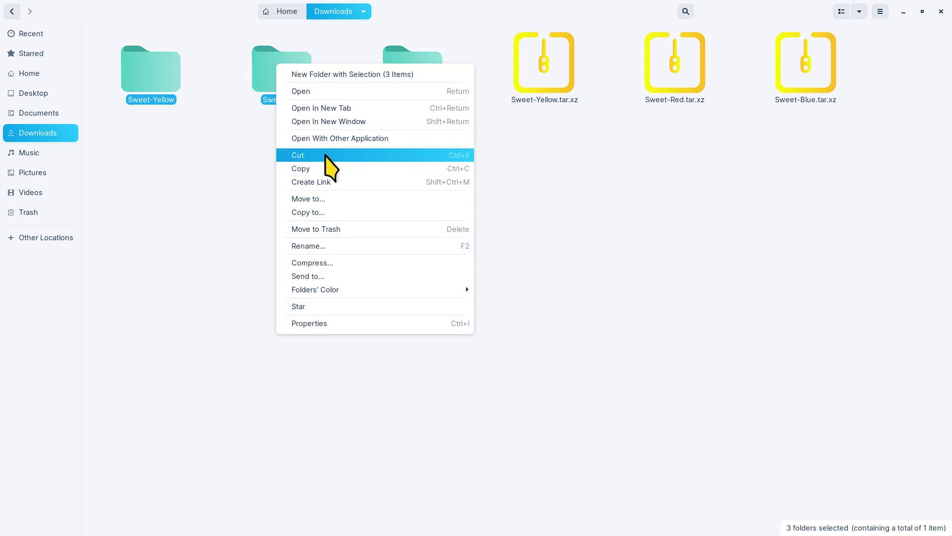
{"action": "left_click", "coordinate": [326, 155]}
{"action": "left_click", "coordinate": [67, 74]}
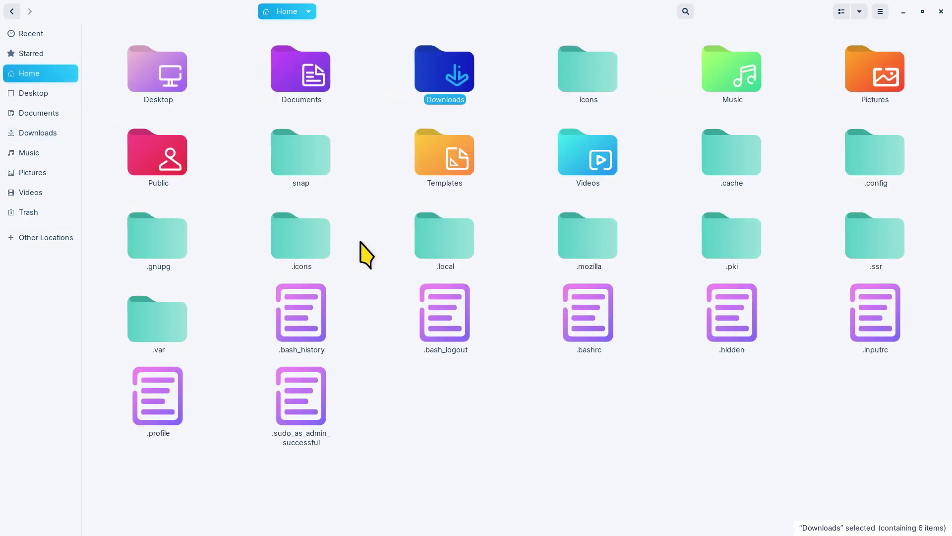
{"action": "double_click", "coordinate": [308, 251]}
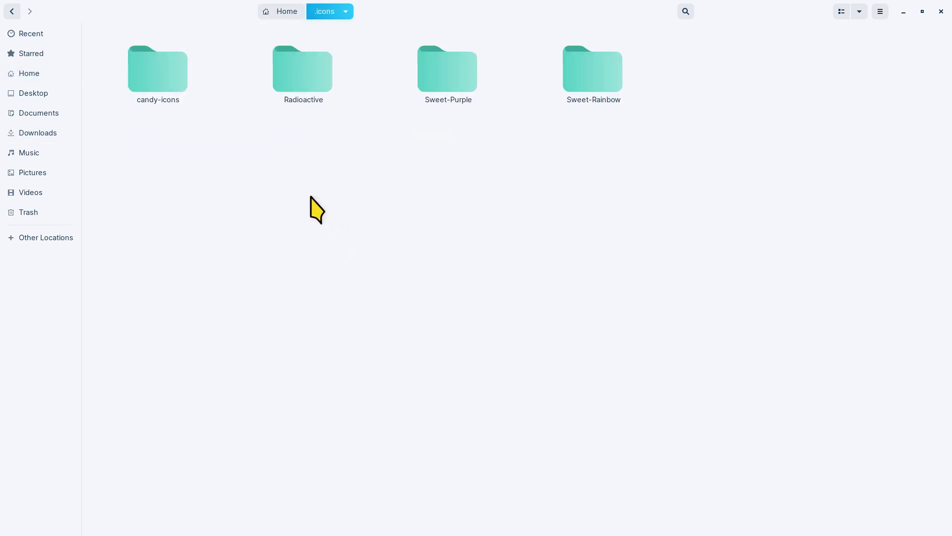
{"action": "right_click", "coordinate": [309, 187]}
{"action": "left_click", "coordinate": [347, 227]}
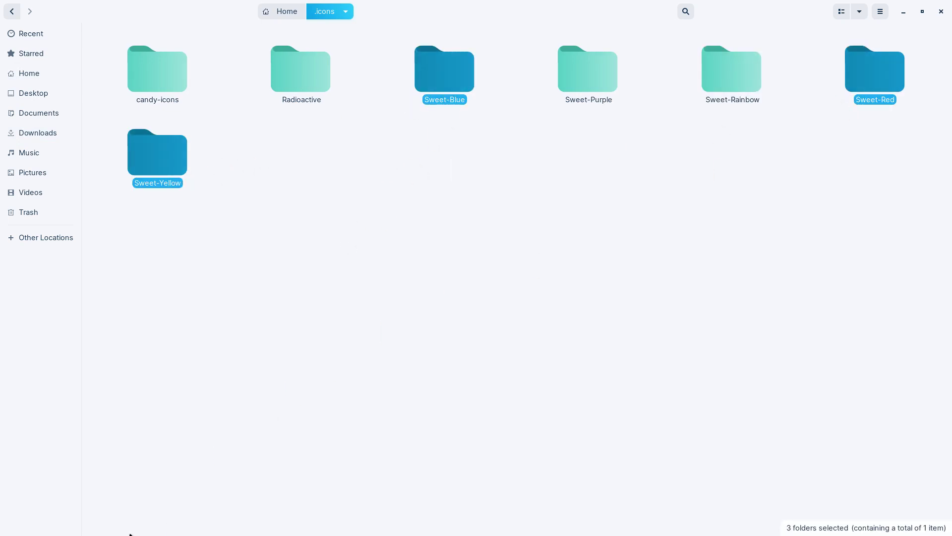
Launch Zorin Appearance from the applications menu and go to its Theme settings
{"action": "mouse_move", "coordinate": [44, 531]}
{"action": "left_click", "coordinate": [21, 518]}
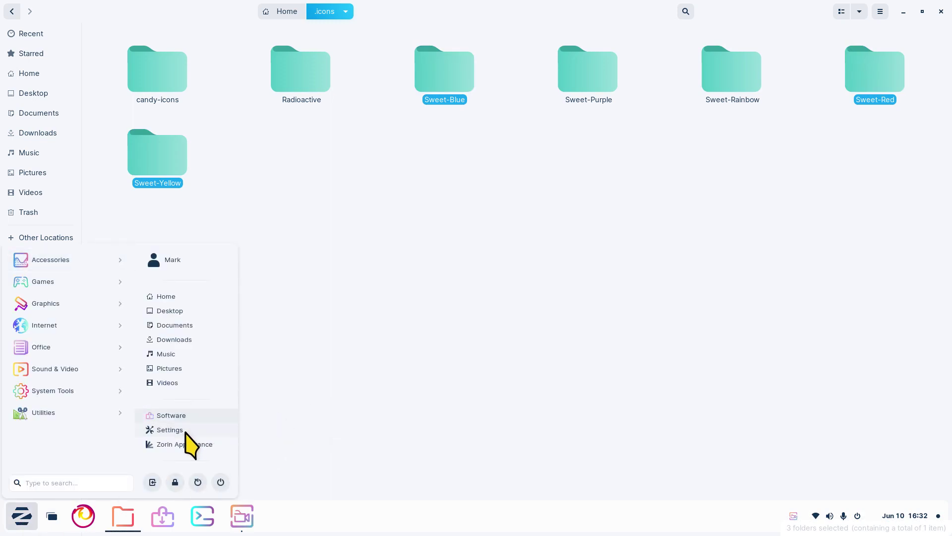
{"action": "left_click", "coordinate": [194, 444]}
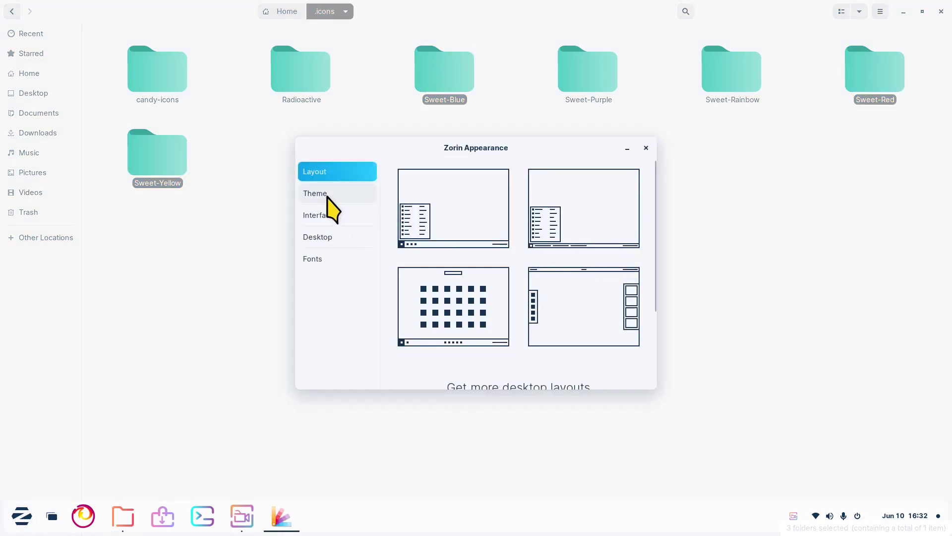
{"action": "left_click", "coordinate": [322, 194]}
Try Sweet-Red and Sweet-Yellow icons, apply Sweet-Blue, and close Zorin Appearance
{"action": "left_click", "coordinate": [611, 244]}
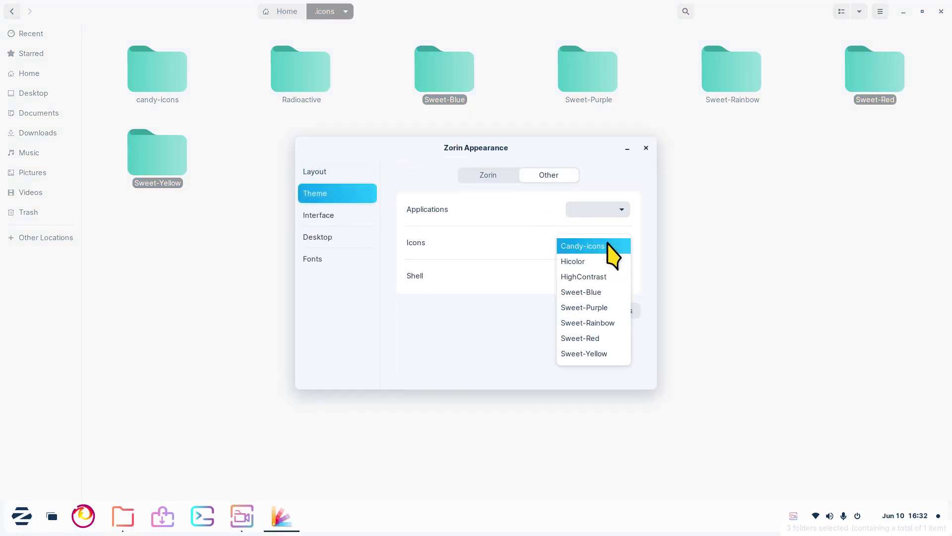
{"action": "left_click", "coordinate": [609, 341]}
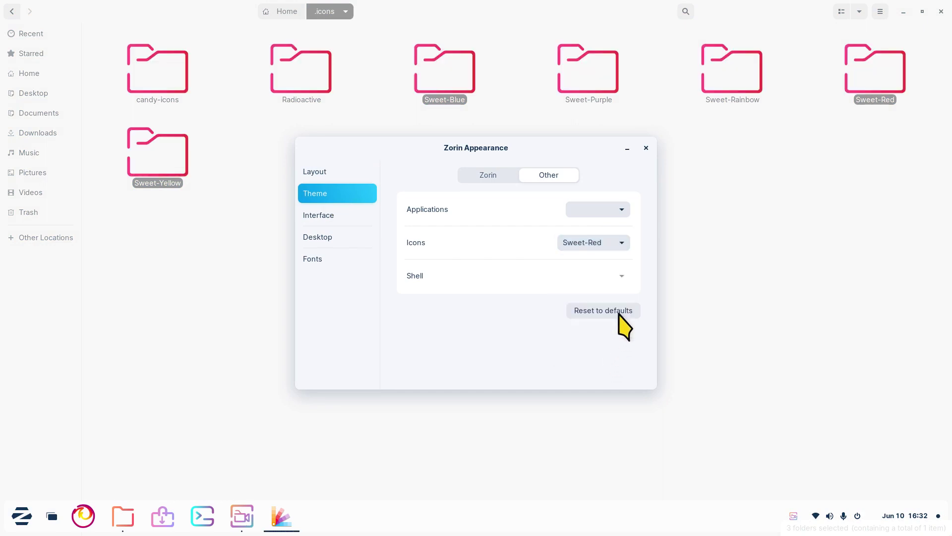
{"action": "left_click", "coordinate": [621, 246]}
{"action": "left_click", "coordinate": [615, 268]}
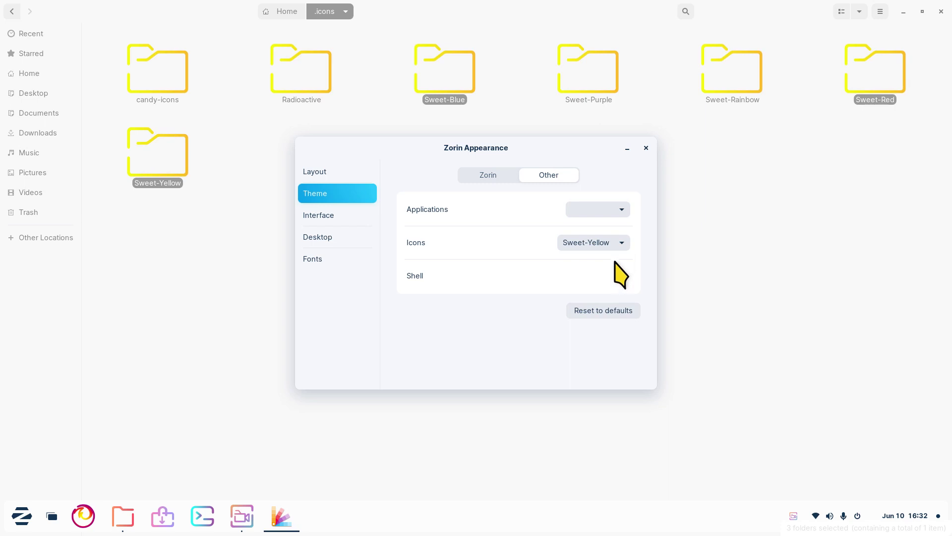
{"action": "left_click", "coordinate": [611, 245]}
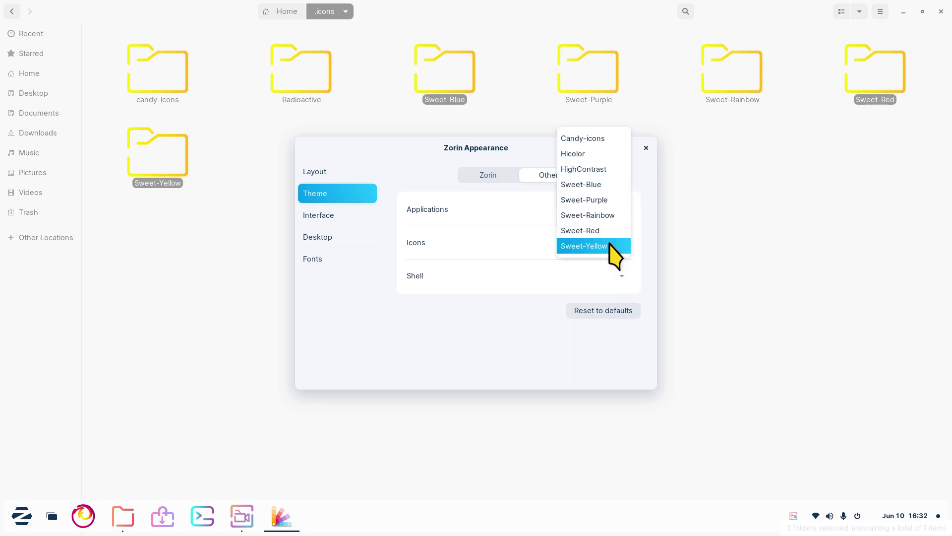
{"action": "left_click", "coordinate": [608, 184]}
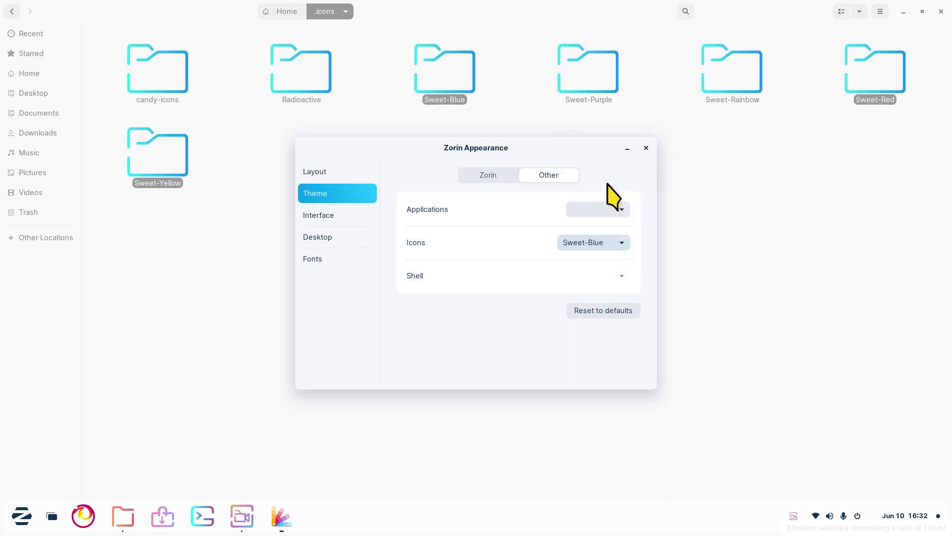
{"action": "left_click", "coordinate": [646, 148]}
{"action": "left_click", "coordinate": [922, 11]}
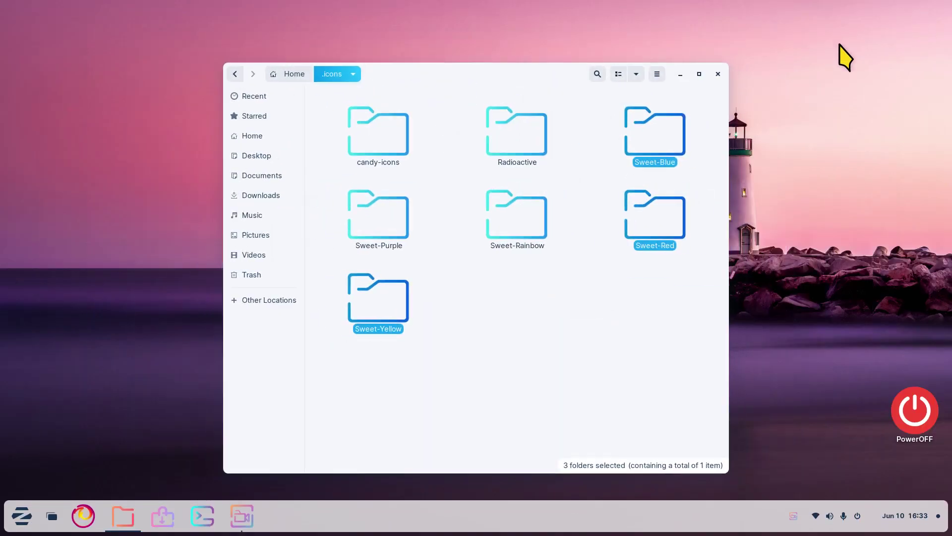
Move Files to the upper left and show Home with hidden files hidden and smaller icons
{"action": "left_click_drag", "start_coordinate": [543, 74], "coordinate": [349, 36]}
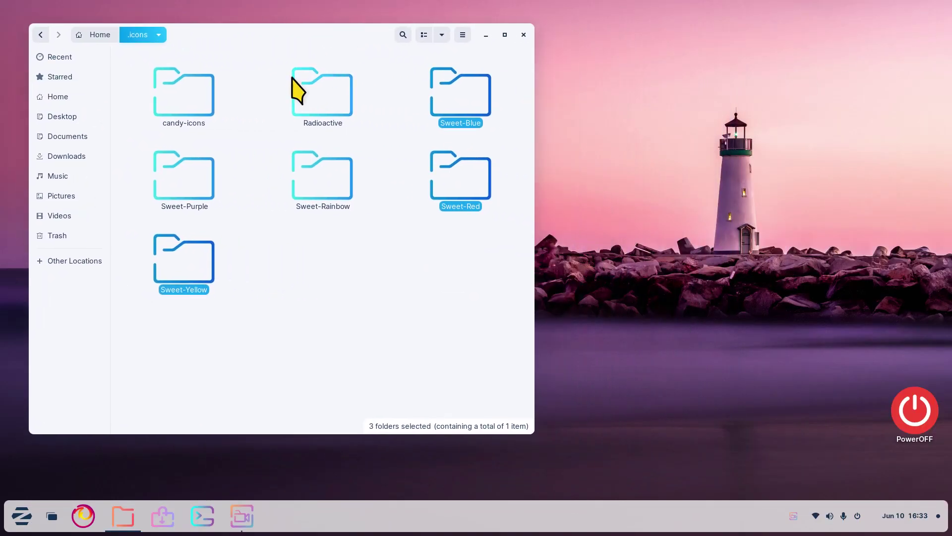
{"action": "left_click", "coordinate": [58, 97]}
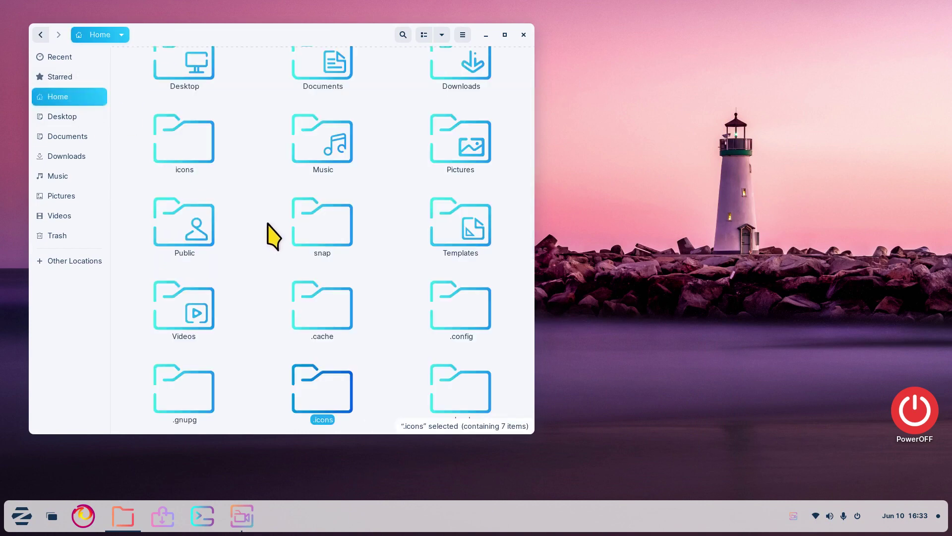
{"action": "key", "text": "ctrl+h"}
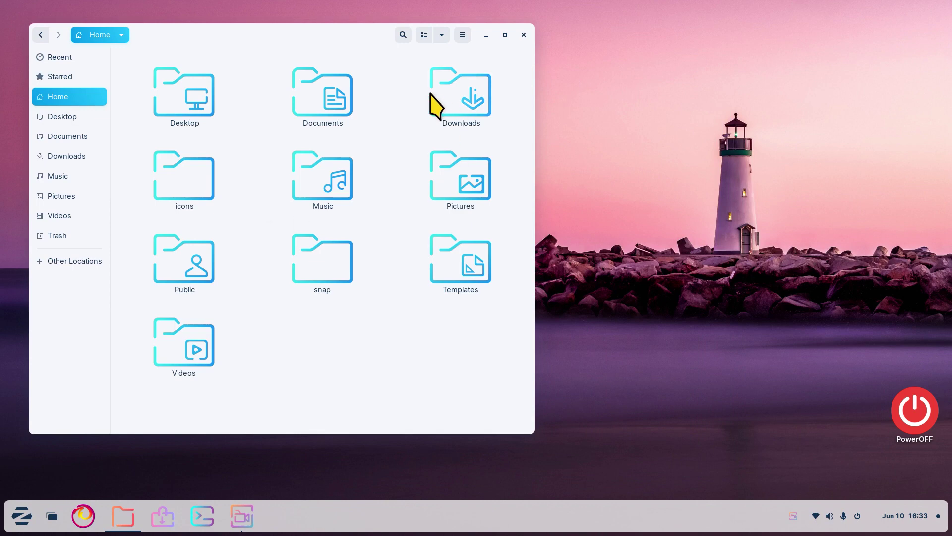
{"action": "left_click", "coordinate": [468, 33]}
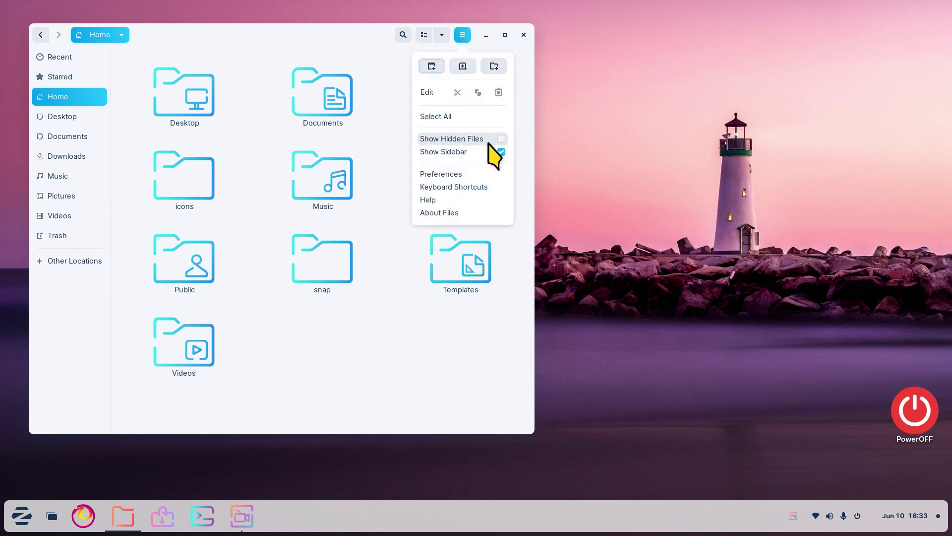
{"action": "left_click", "coordinate": [386, 369]}
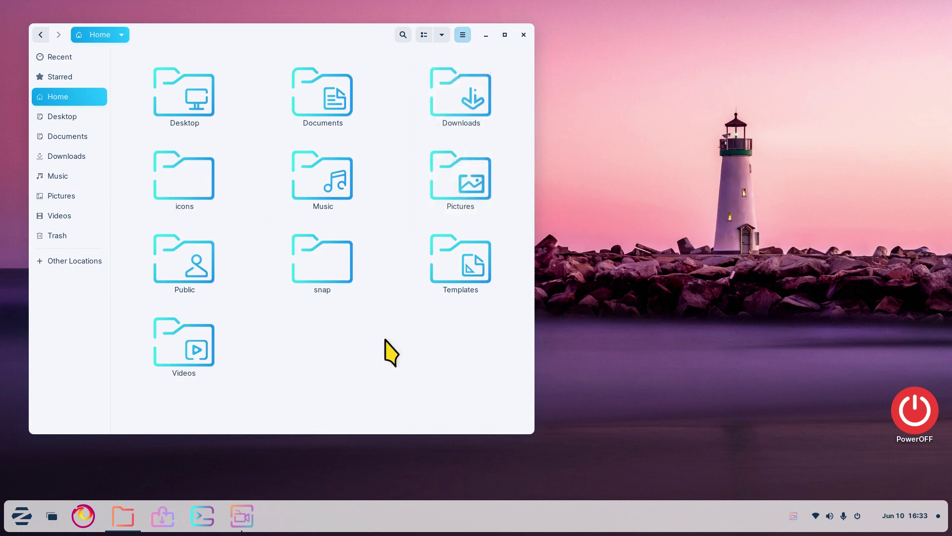
{"action": "key", "text": "ctrl+minus"}
{"action": "key", "text": "ctrl+plus"}
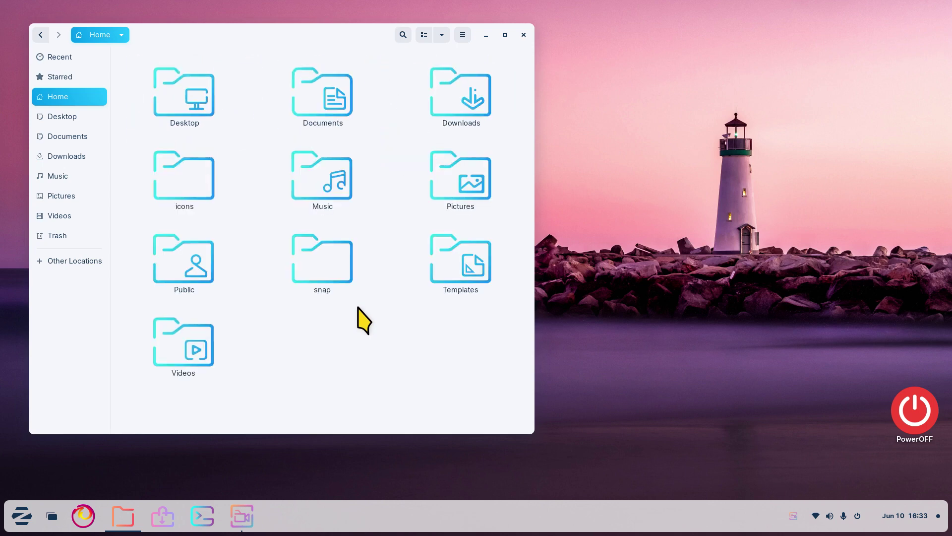
{"action": "key", "text": "ctrl+minus"}
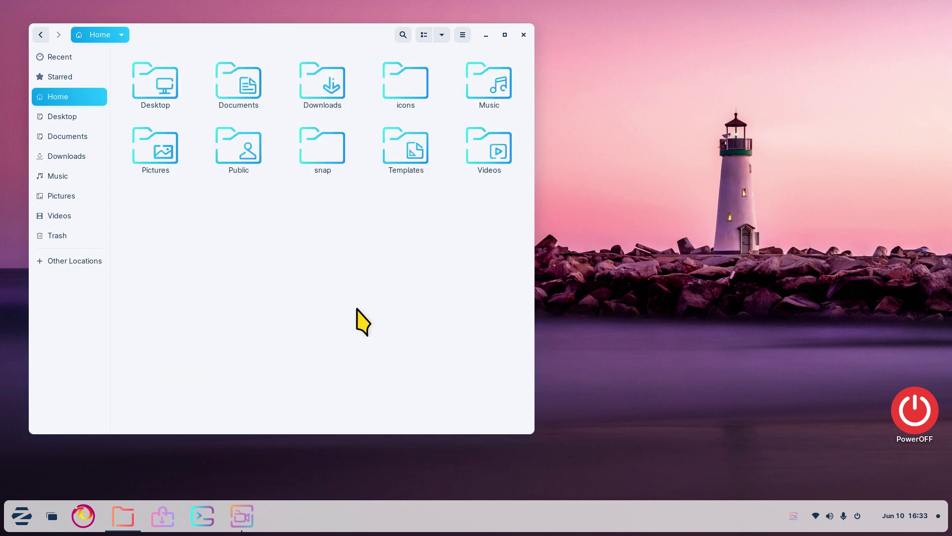
Launch Zorin Appearance and apply the Dark background on the Zorin theme tab
{"action": "left_click", "coordinate": [21, 516]}
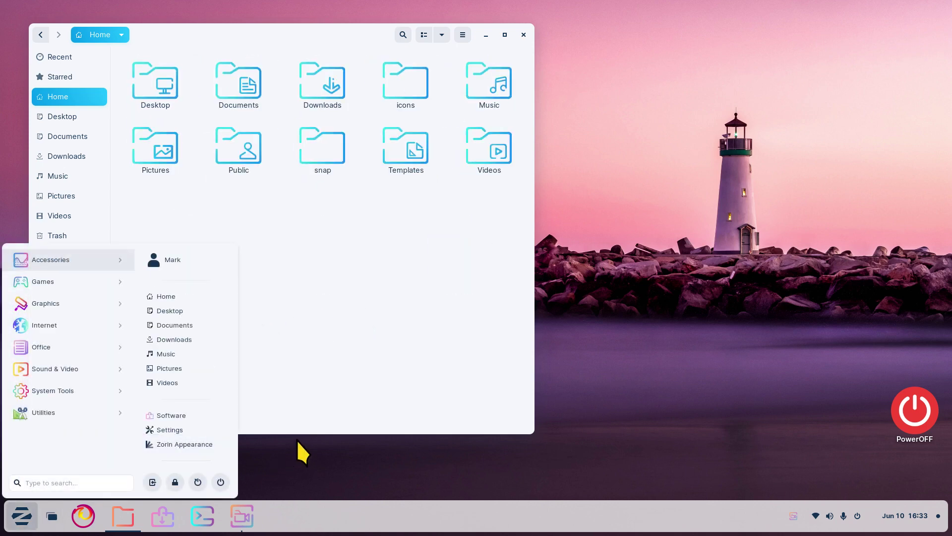
{"action": "left_click", "coordinate": [183, 444]}
{"action": "left_click_drag", "start_coordinate": [435, 151], "coordinate": [692, 126]}
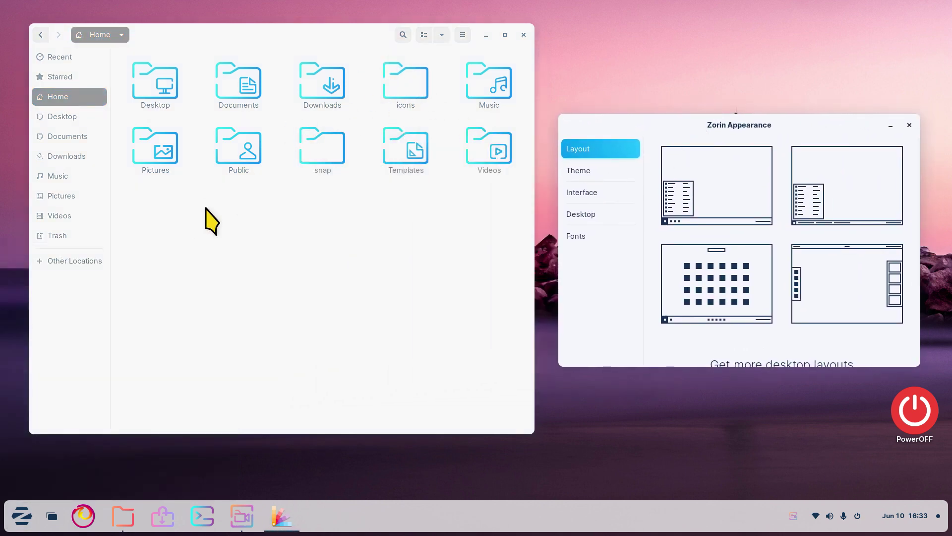
{"action": "left_click", "coordinate": [592, 171]}
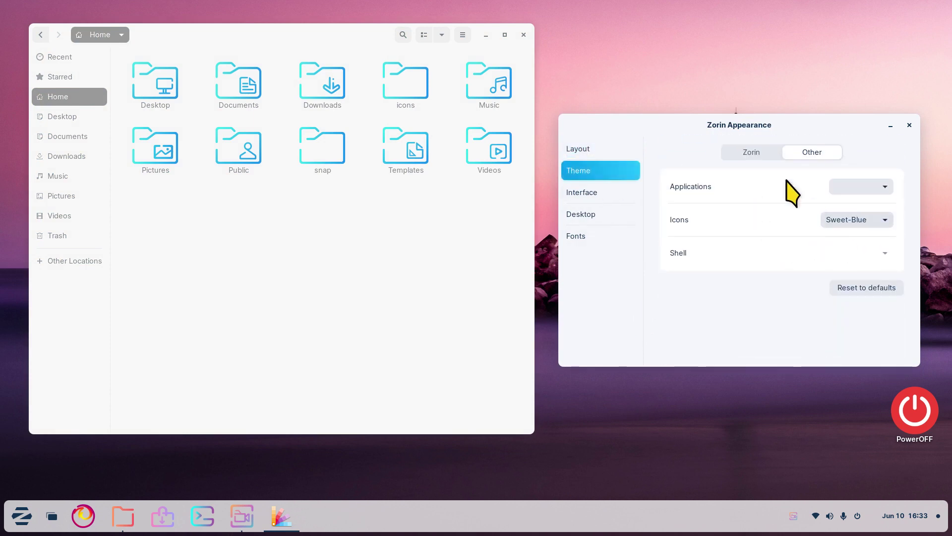
{"action": "left_click", "coordinate": [749, 153]}
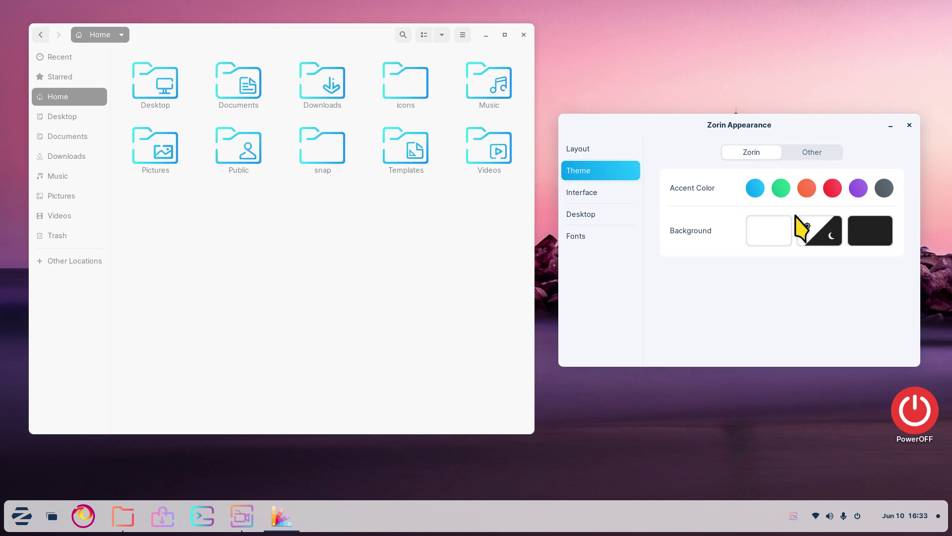
{"action": "left_click", "coordinate": [875, 233]}
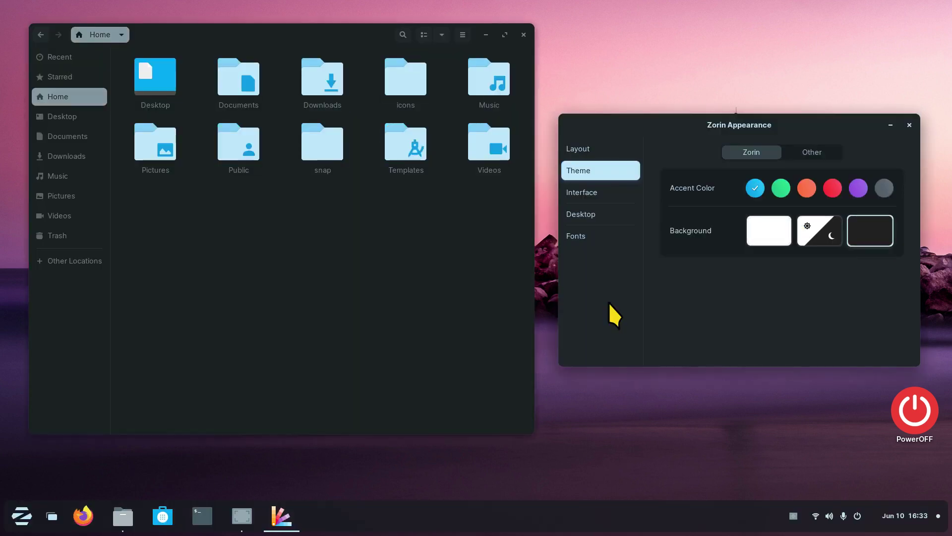
Try the Candy-icons, Sweet-Blue and Sweet-Purple icon themes in turn
{"action": "left_click", "coordinate": [804, 149]}
{"action": "left_click", "coordinate": [870, 216]}
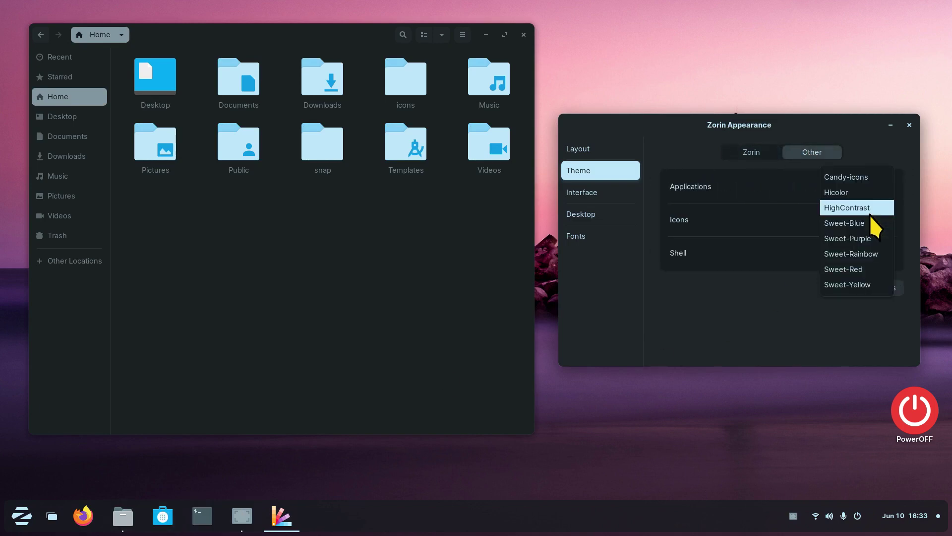
{"action": "left_click", "coordinate": [873, 179]}
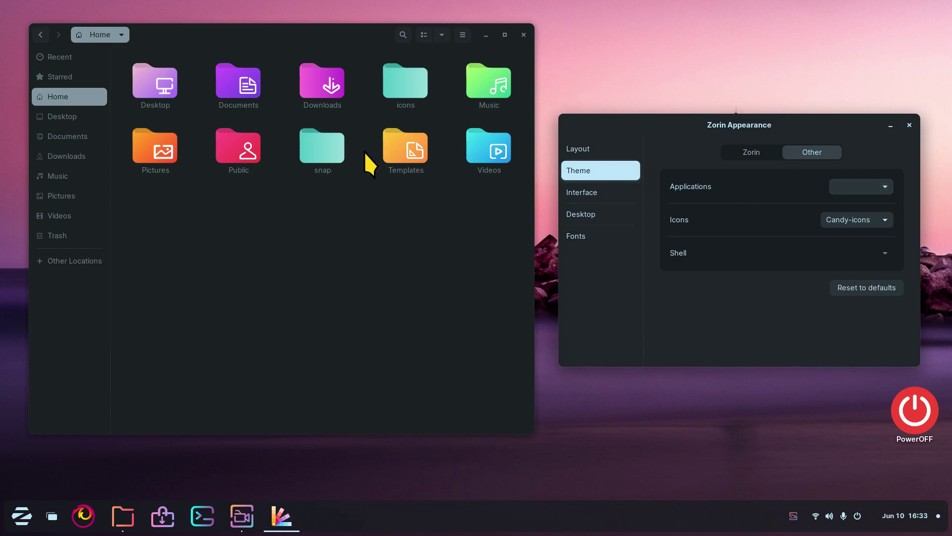
{"action": "left_click", "coordinate": [22, 515]}
{"action": "left_click", "coordinate": [361, 379]}
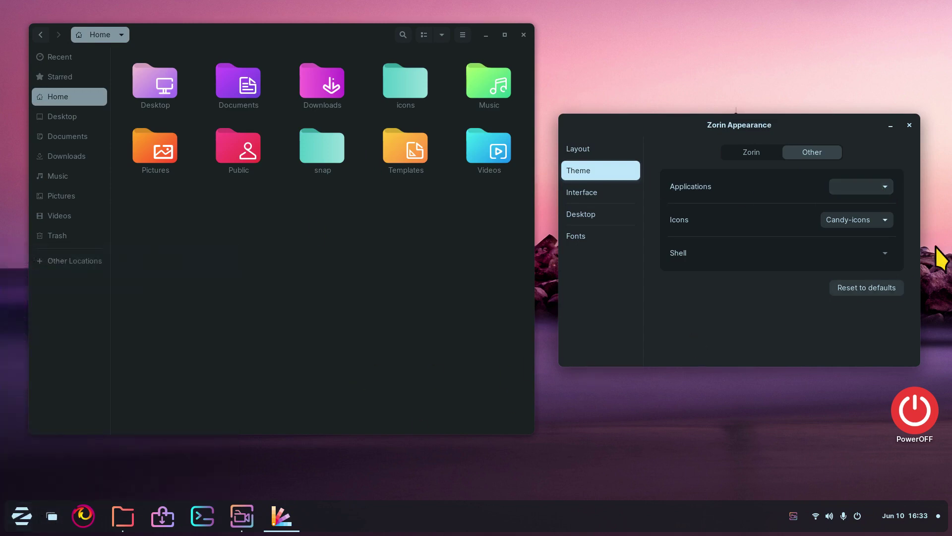
{"action": "left_click", "coordinate": [885, 219]}
{"action": "left_click", "coordinate": [876, 271]}
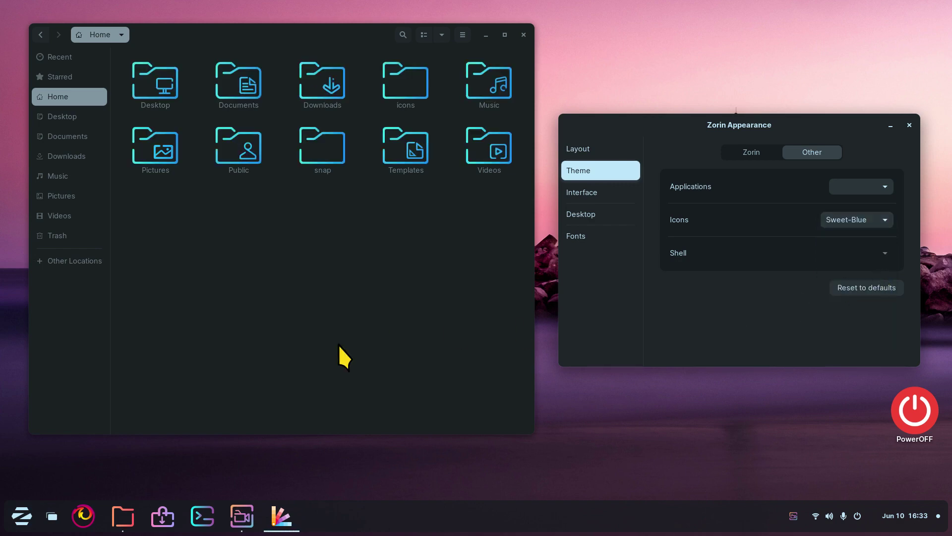
{"action": "left_click", "coordinate": [21, 516]}
{"action": "left_click", "coordinate": [373, 356]}
{"action": "left_click", "coordinate": [883, 220]}
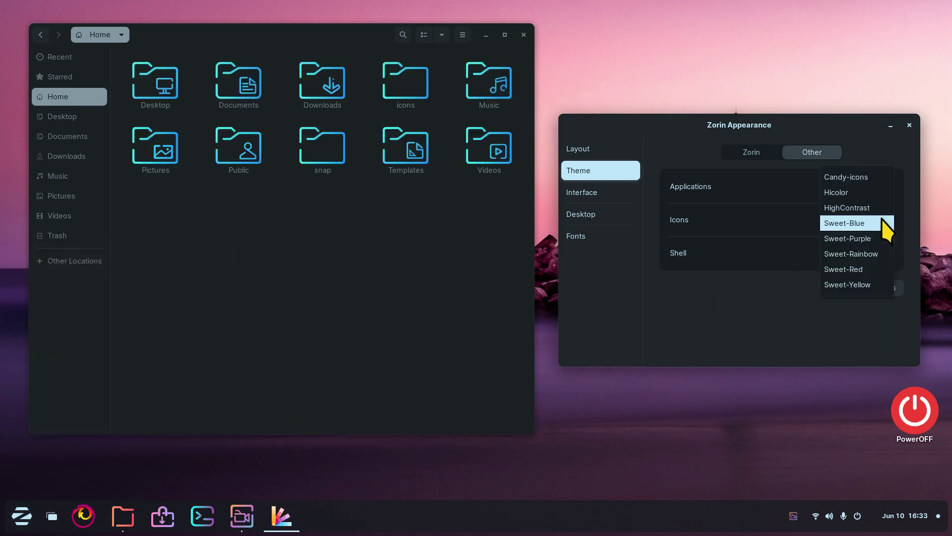
{"action": "left_click", "coordinate": [881, 240]}
{"action": "left_click", "coordinate": [21, 516]}
{"action": "left_click", "coordinate": [21, 516]}
Try Sweet-Rainbow and Sweet-Red, then settle on the Sweet-Yellow icon theme
{"action": "left_click", "coordinate": [885, 220]}
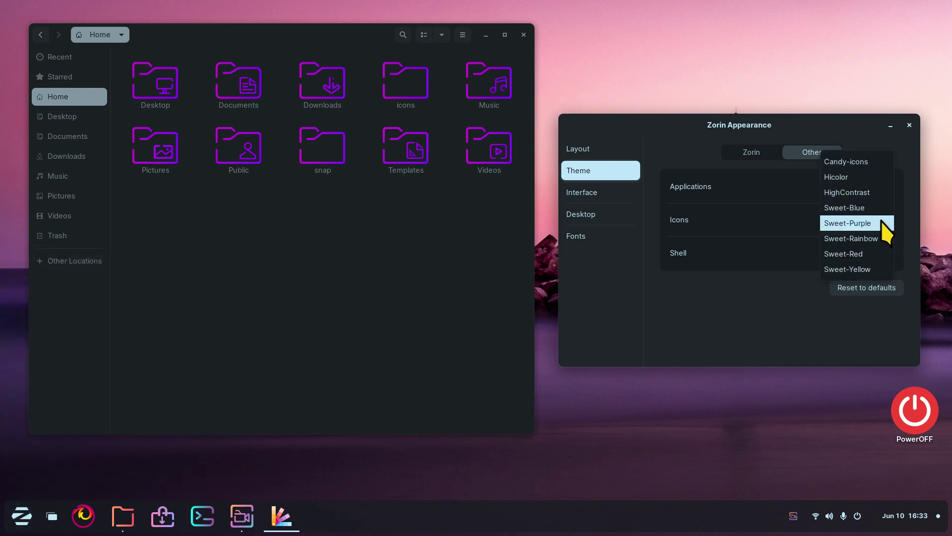
{"action": "left_click", "coordinate": [885, 239]}
{"action": "left_click", "coordinate": [21, 522]}
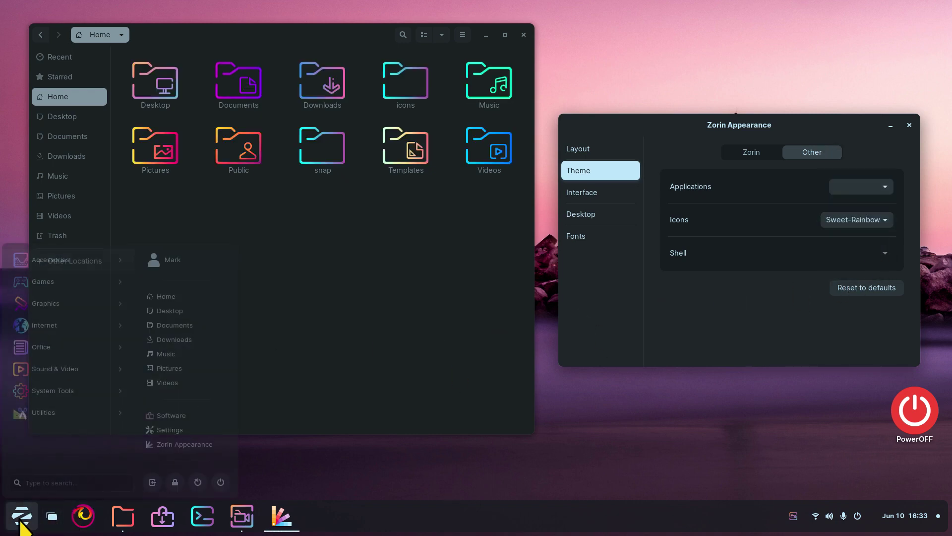
{"action": "left_click", "coordinate": [20, 517]}
{"action": "left_click", "coordinate": [879, 220]}
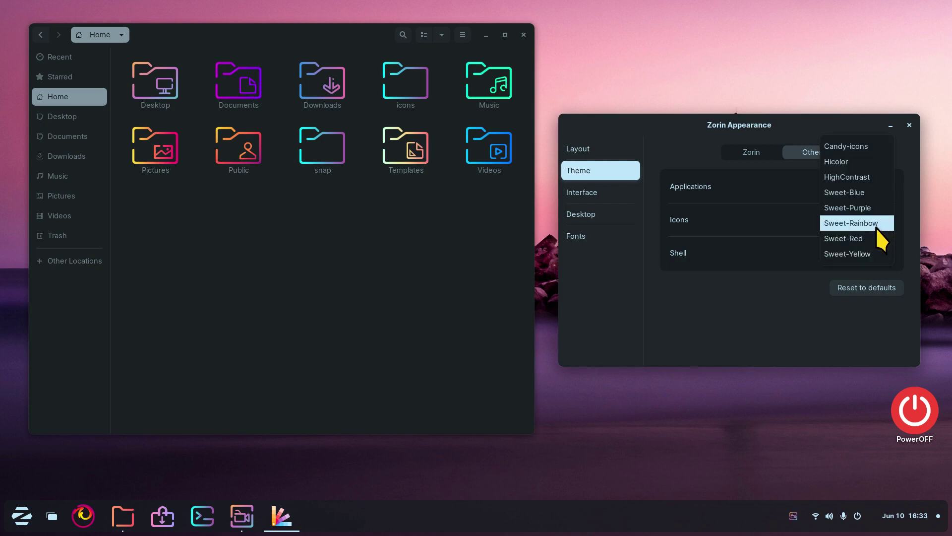
{"action": "left_click", "coordinate": [877, 238]}
{"action": "left_click", "coordinate": [24, 513]}
{"action": "left_click", "coordinate": [25, 511]}
{"action": "left_click", "coordinate": [863, 222]}
{"action": "left_click", "coordinate": [866, 238]}
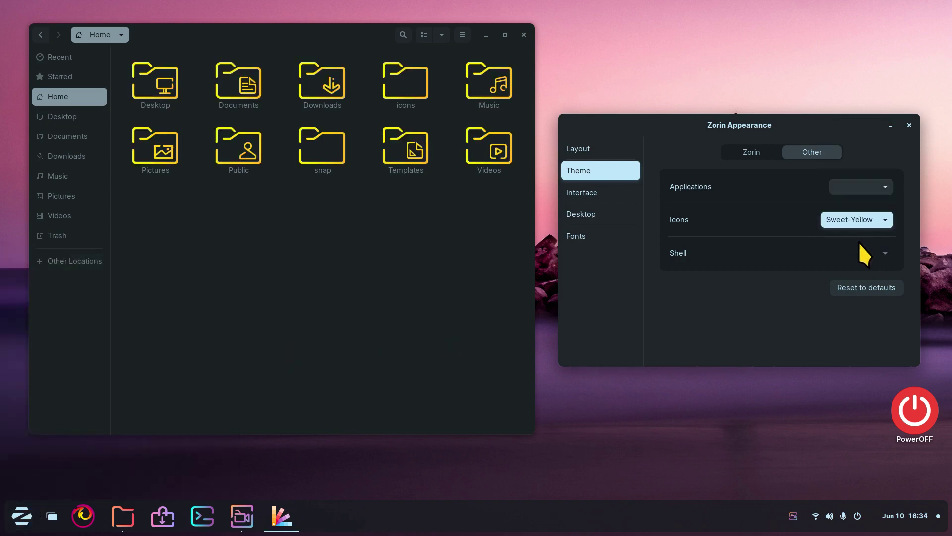
{"action": "left_click", "coordinate": [15, 519]}
{"action": "left_click", "coordinate": [19, 516]}
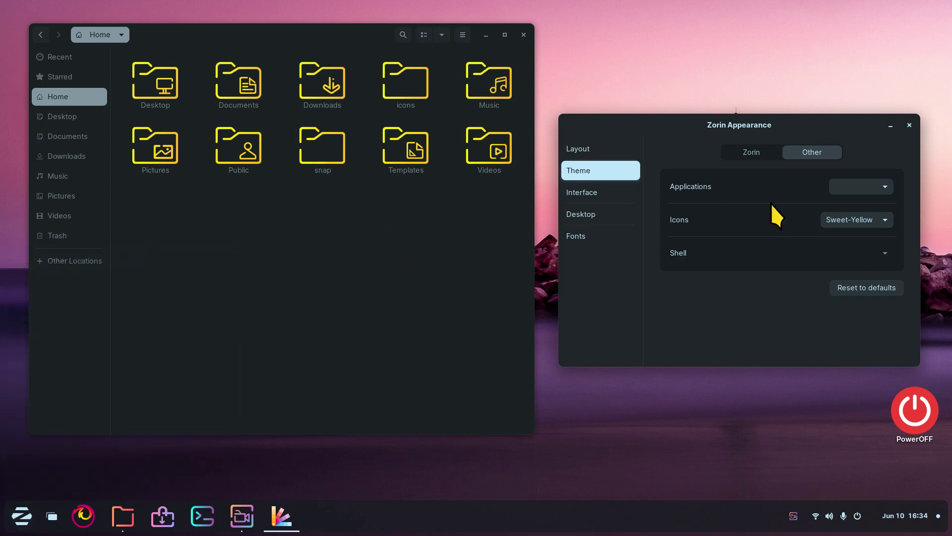
{"action": "left_click", "coordinate": [751, 151]}
{"action": "left_click", "coordinate": [772, 234]}
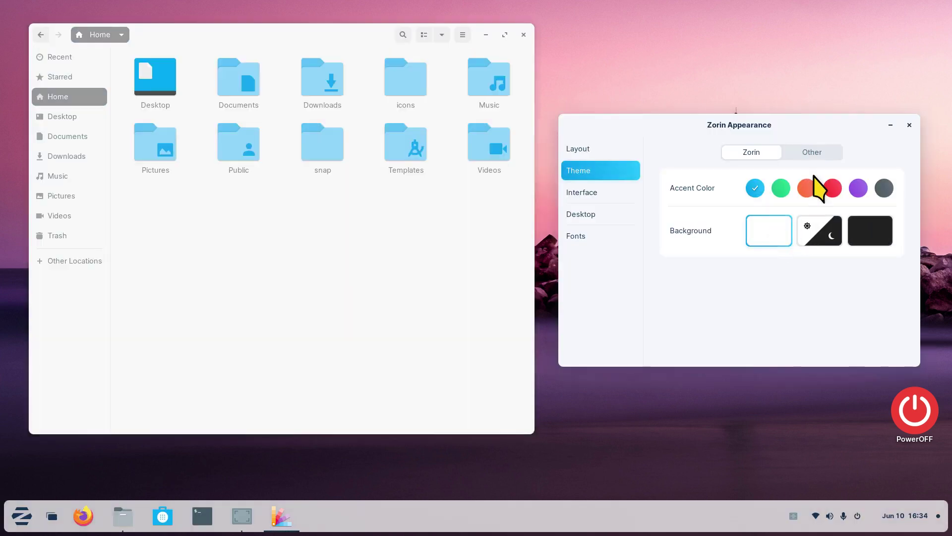
{"action": "left_click", "coordinate": [813, 153]}
{"action": "left_click", "coordinate": [843, 220]}
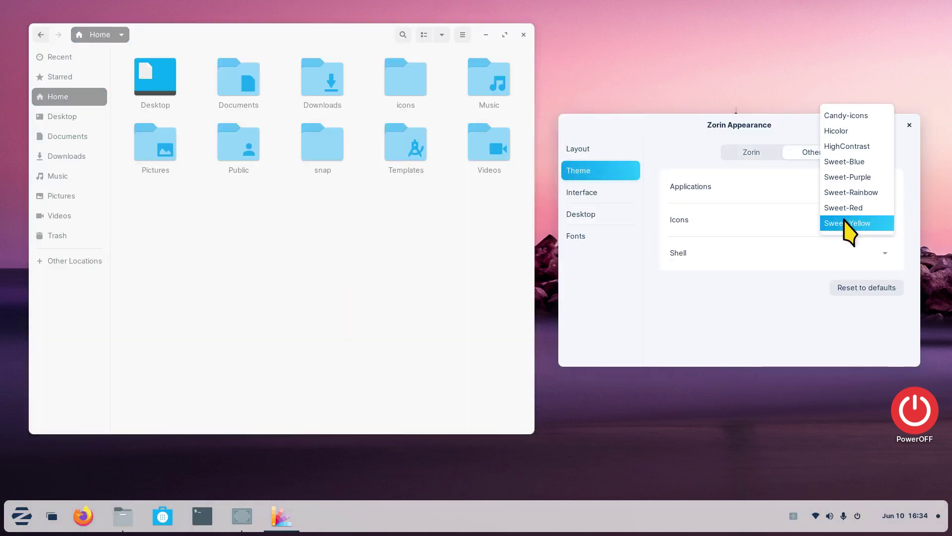
{"action": "left_click", "coordinate": [849, 118]}
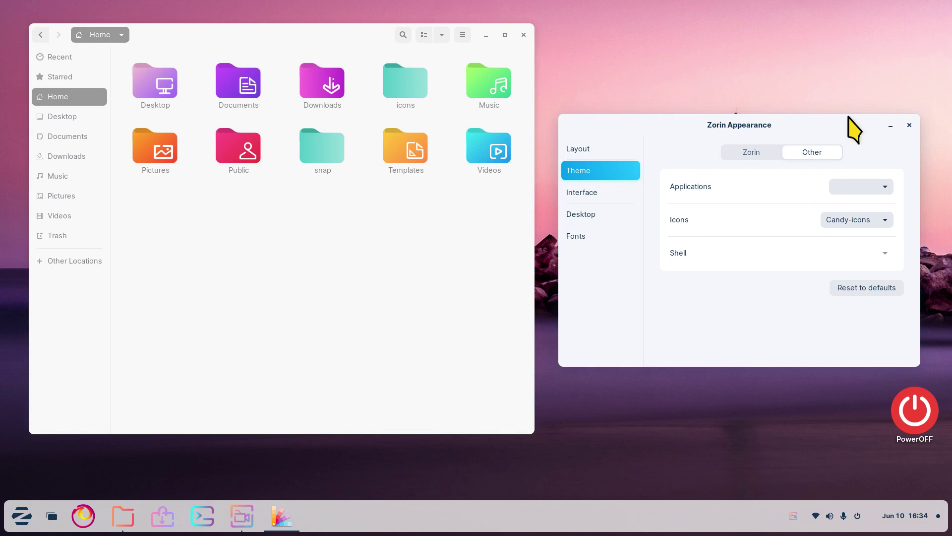
{"action": "left_click", "coordinate": [22, 516]}
{"action": "left_click", "coordinate": [789, 208]}
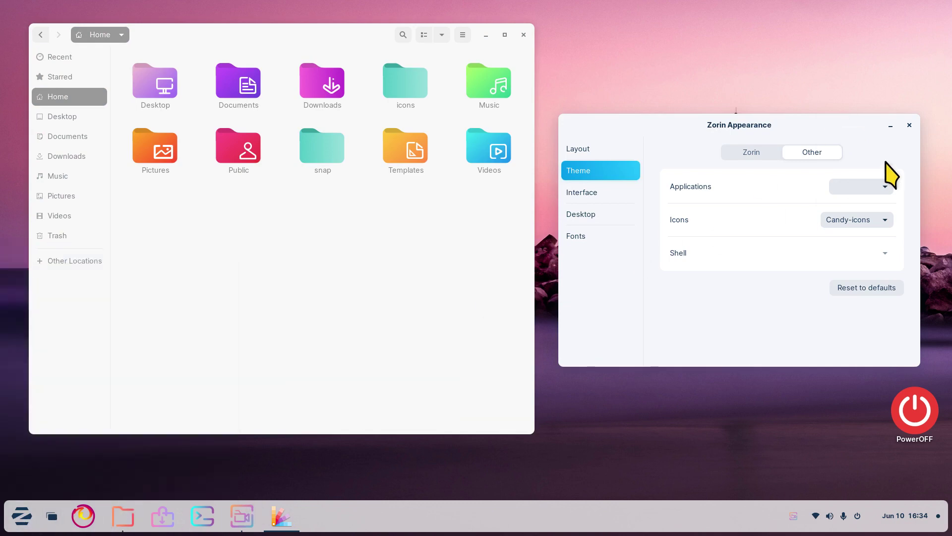
{"action": "left_click", "coordinate": [869, 220]}
{"action": "left_click", "coordinate": [863, 272]}
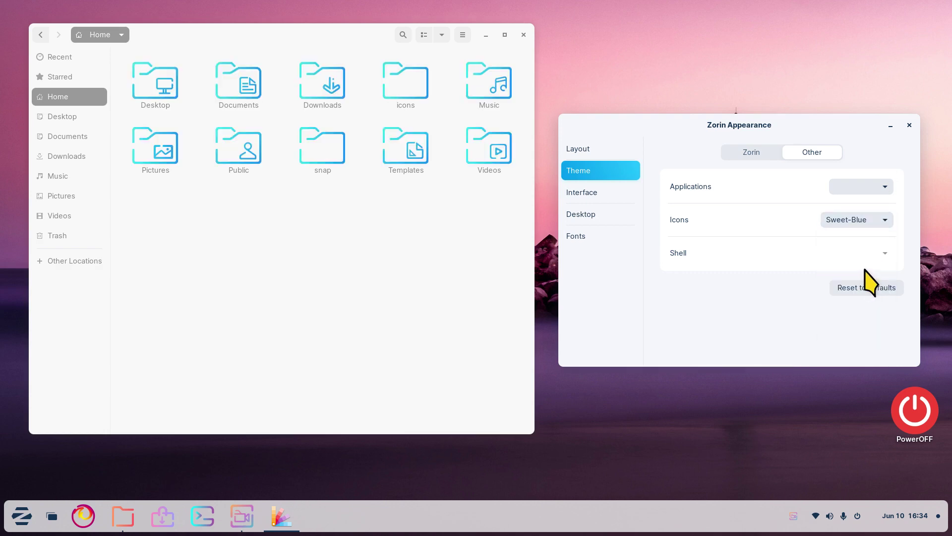
{"action": "left_click", "coordinate": [869, 223]}
{"action": "left_click", "coordinate": [871, 239]}
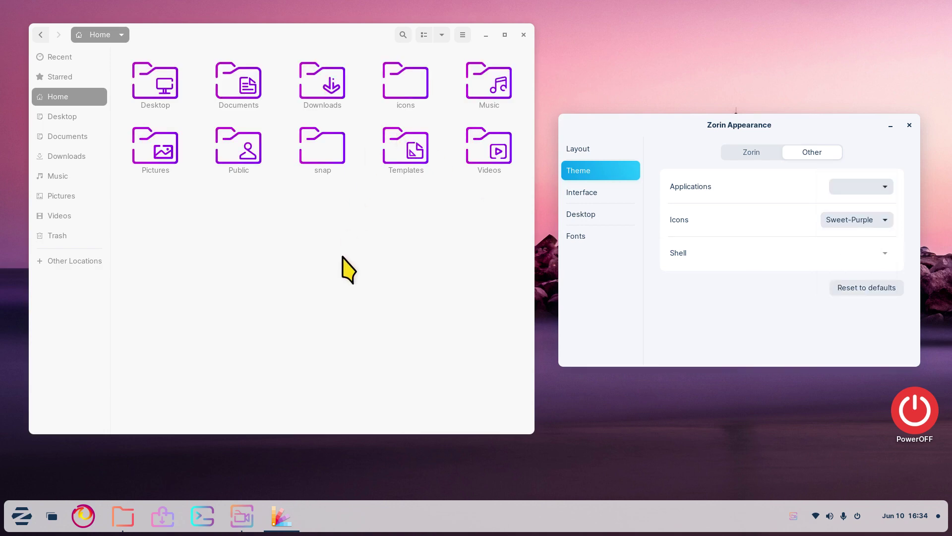
{"action": "scroll", "coordinate": [367, 240], "scroll_direction": "up", "scroll_amount": 1}
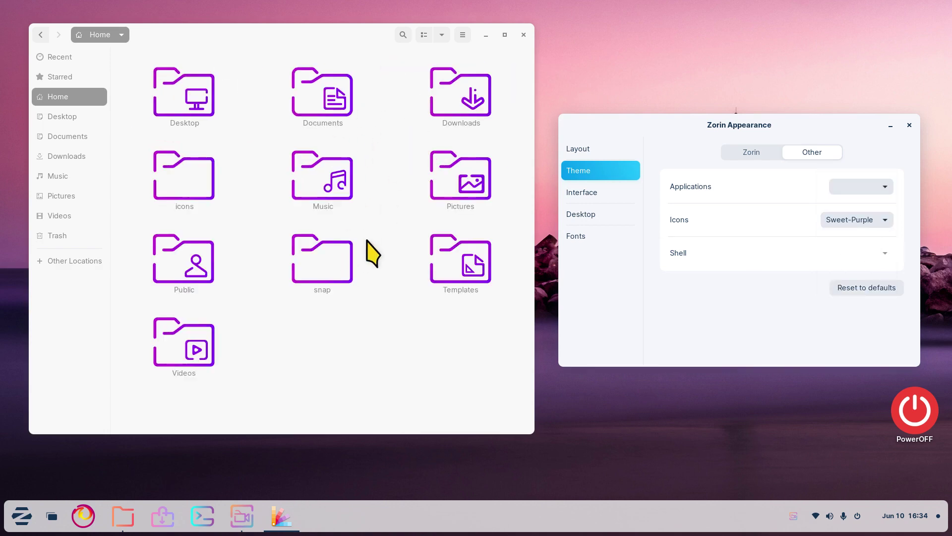
{"action": "scroll", "coordinate": [367, 240], "scroll_direction": "down", "scroll_amount": 1}
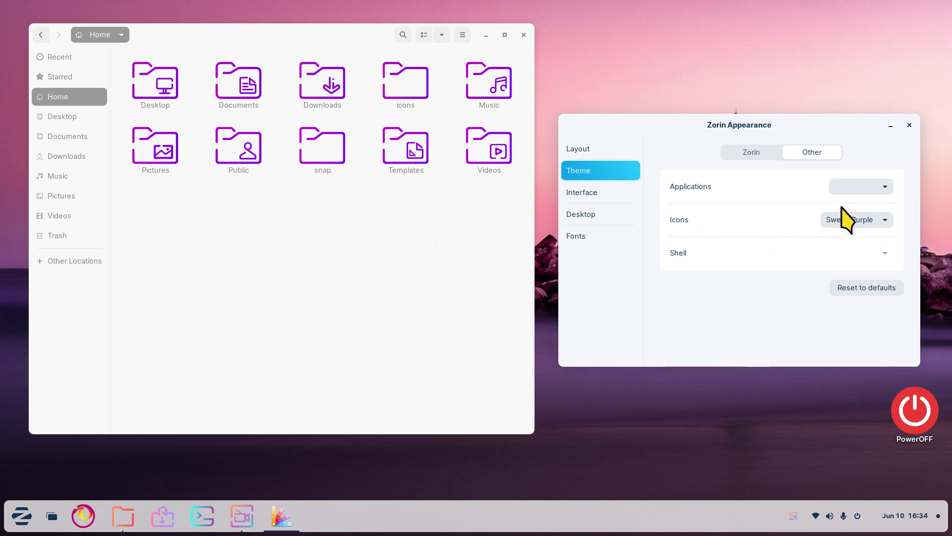
{"action": "left_click", "coordinate": [849, 220]}
{"action": "left_click", "coordinate": [858, 239]}
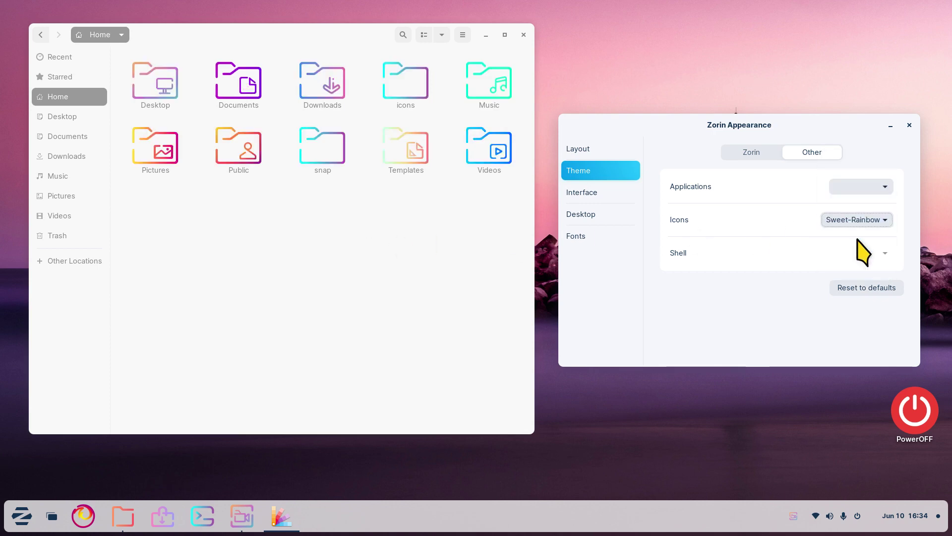
{"action": "scroll", "coordinate": [395, 301], "scroll_direction": "up", "scroll_amount": 1}
{"action": "scroll", "coordinate": [396, 301], "scroll_direction": "down", "scroll_amount": 1}
{"action": "scroll", "coordinate": [395, 301], "scroll_direction": "up", "scroll_amount": 1}
{"action": "scroll", "coordinate": [401, 313], "scroll_direction": "down", "scroll_amount": 1}
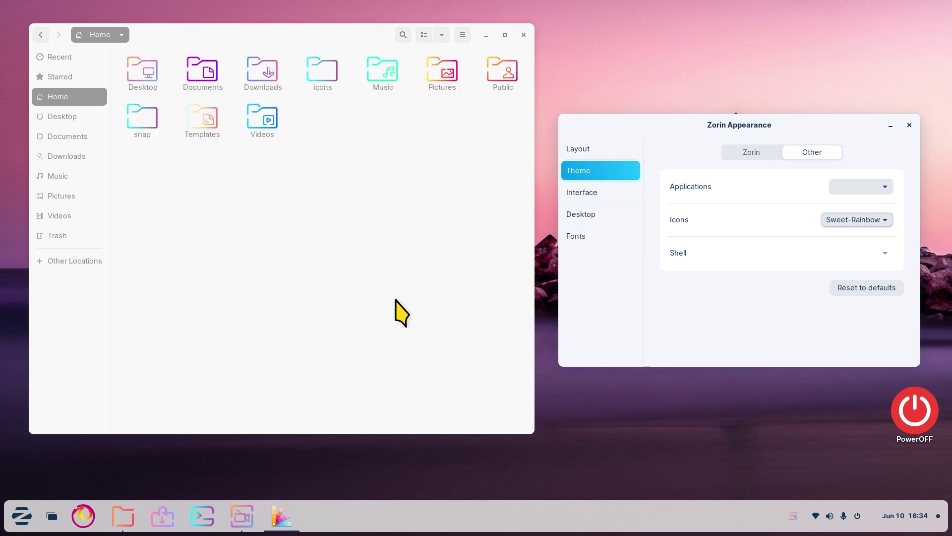
{"action": "scroll", "coordinate": [401, 312], "scroll_direction": "up", "scroll_amount": 1}
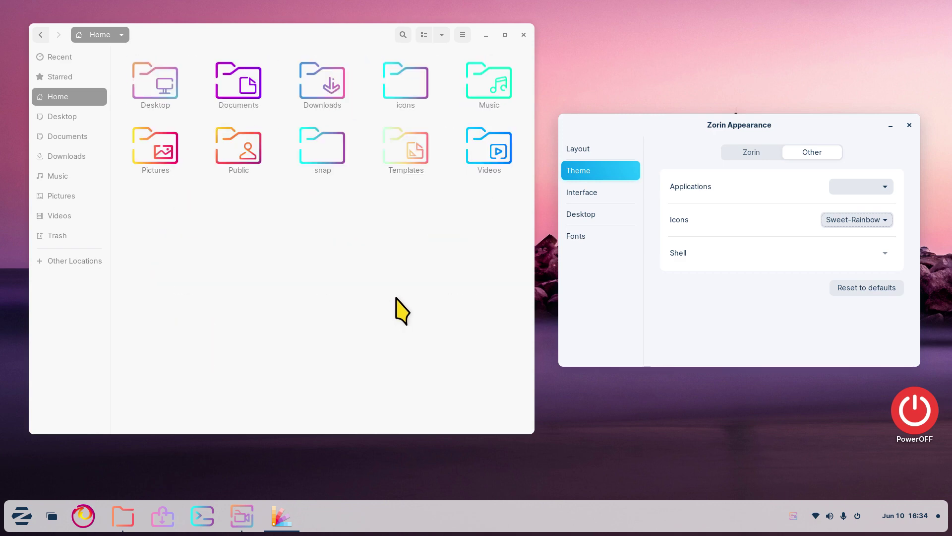
{"action": "left_click", "coordinate": [876, 222]}
{"action": "left_click", "coordinate": [872, 239]}
{"action": "left_click", "coordinate": [871, 221]}
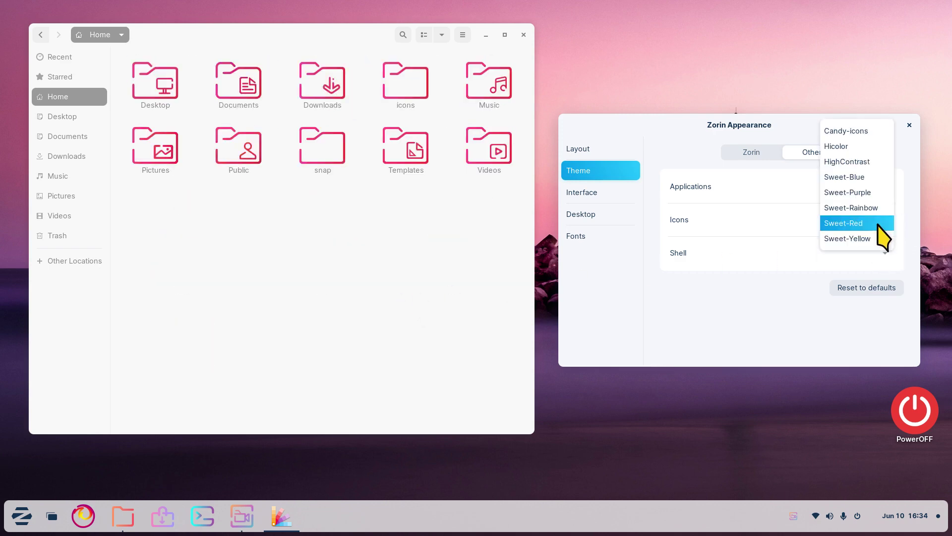
{"action": "left_click", "coordinate": [873, 238]}
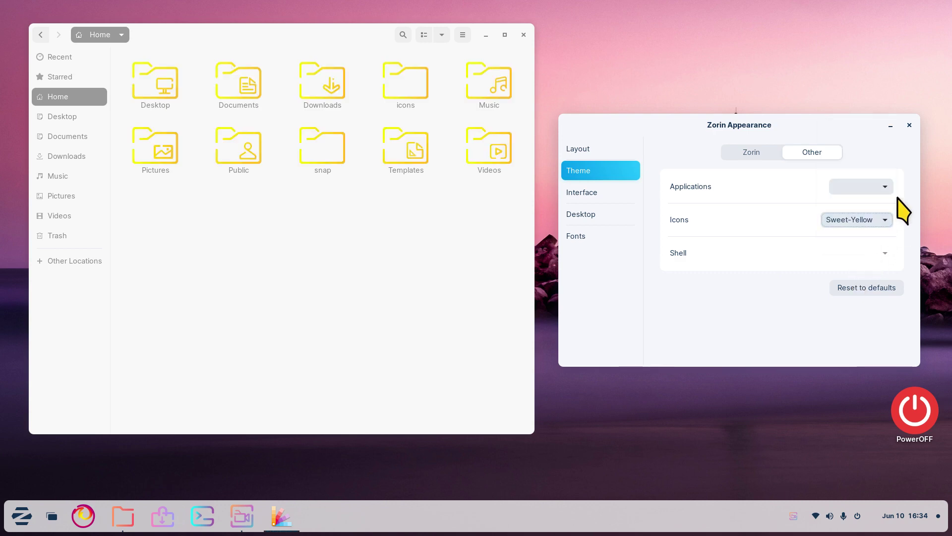
{"action": "left_click", "coordinate": [754, 157]}
{"action": "left_click", "coordinate": [870, 233]}
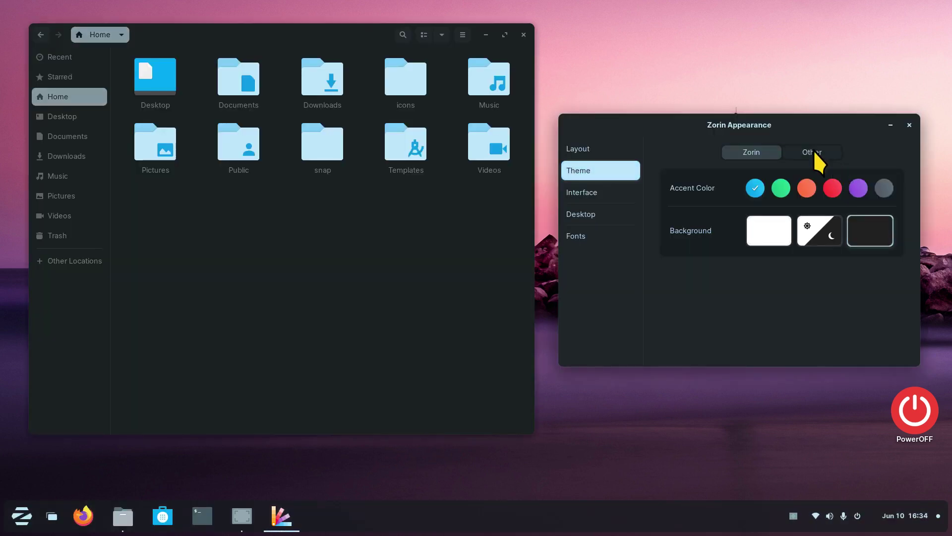
{"action": "left_click", "coordinate": [816, 154]}
{"action": "left_click", "coordinate": [865, 218]}
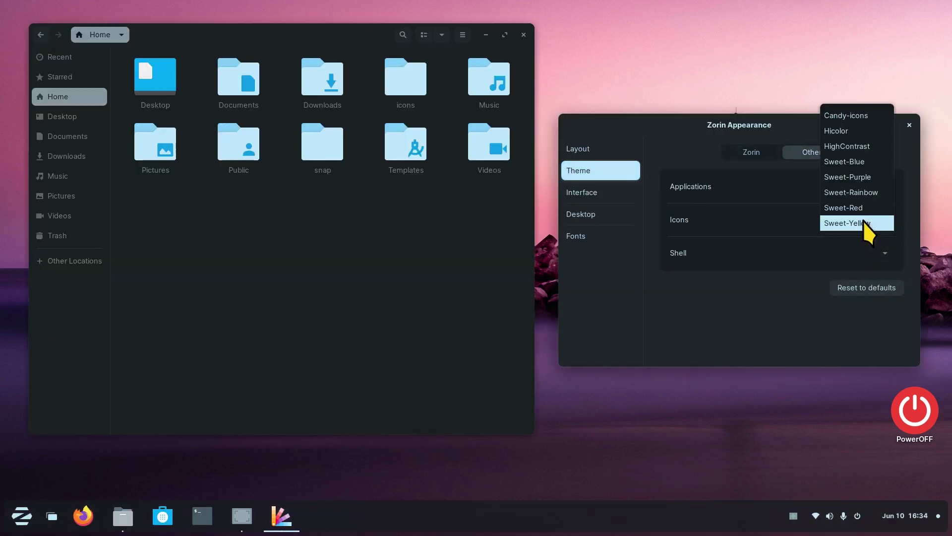
{"action": "left_click", "coordinate": [867, 222]}
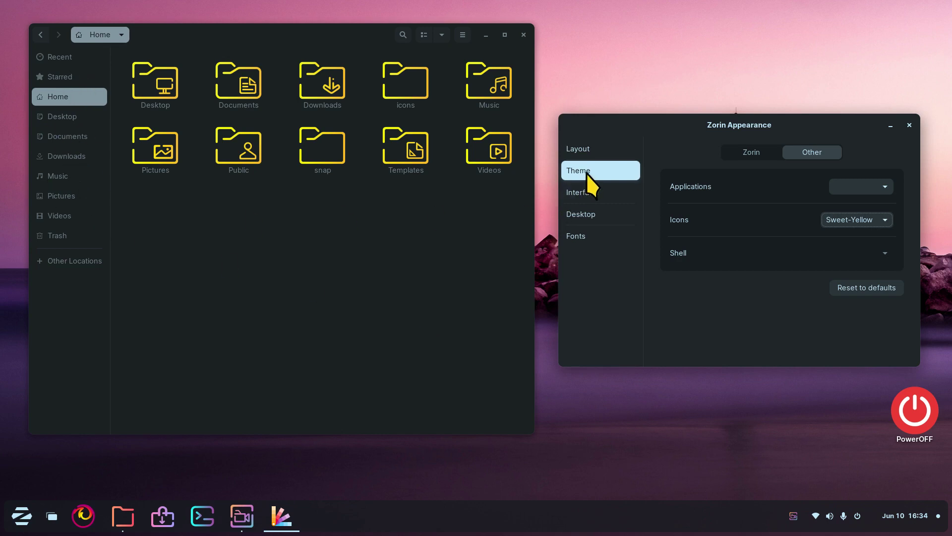
Set a purple accent colour with the dark background style
{"action": "left_click", "coordinate": [754, 152]}
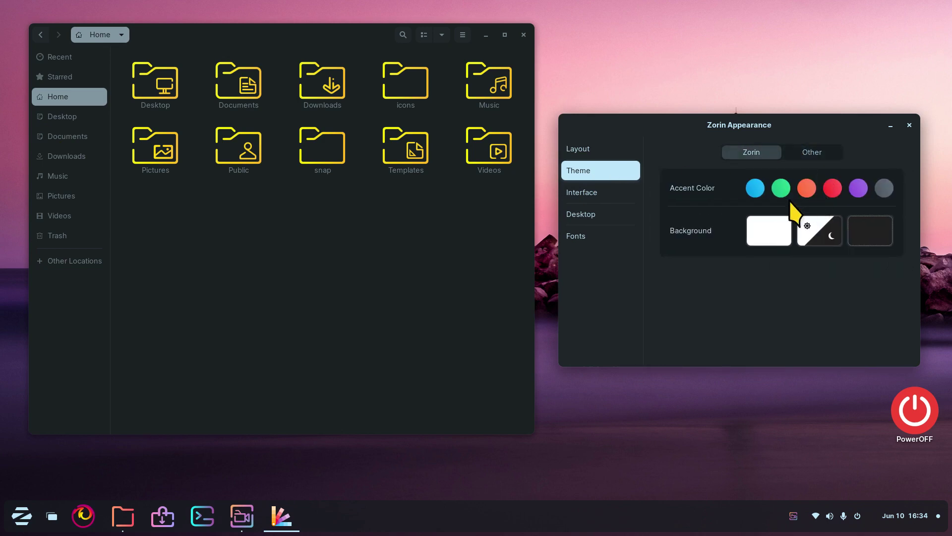
{"action": "left_click", "coordinate": [853, 186]}
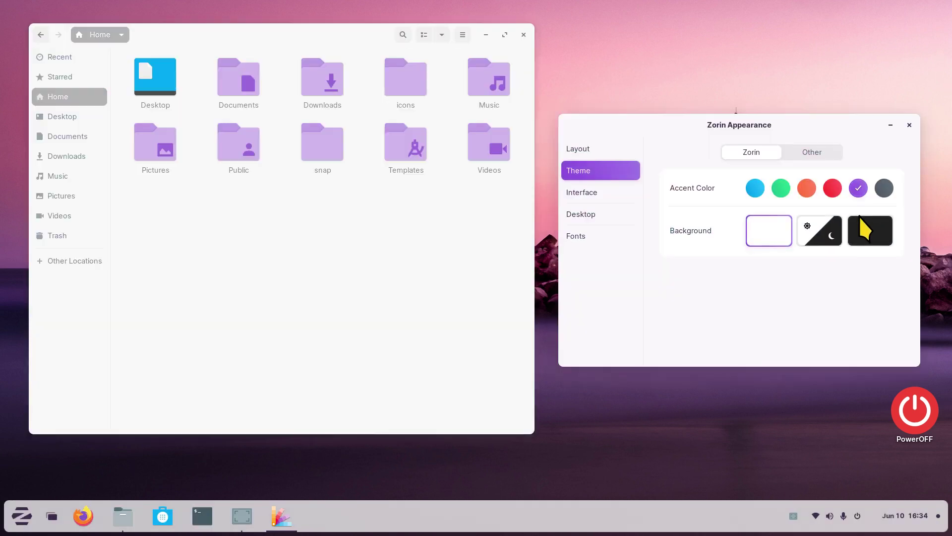
{"action": "left_click", "coordinate": [872, 240]}
Try the Sweet-Yellow and Sweet-Red icon themes
{"action": "left_click", "coordinate": [837, 157]}
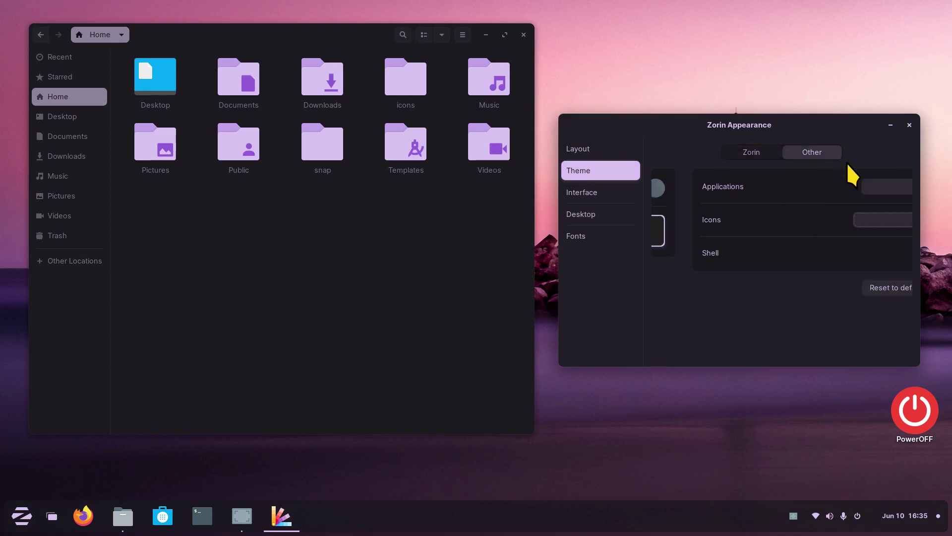
{"action": "left_click", "coordinate": [874, 229]}
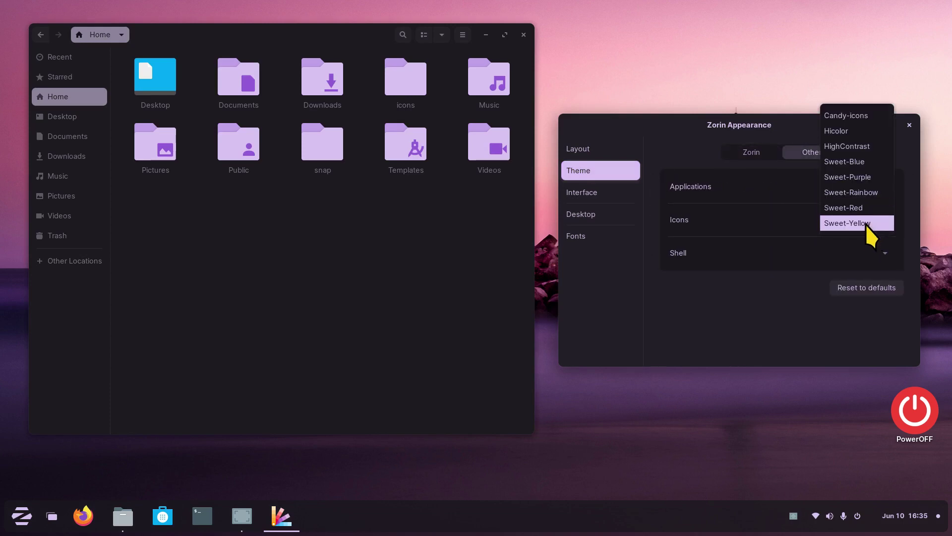
{"action": "left_click", "coordinate": [865, 224]}
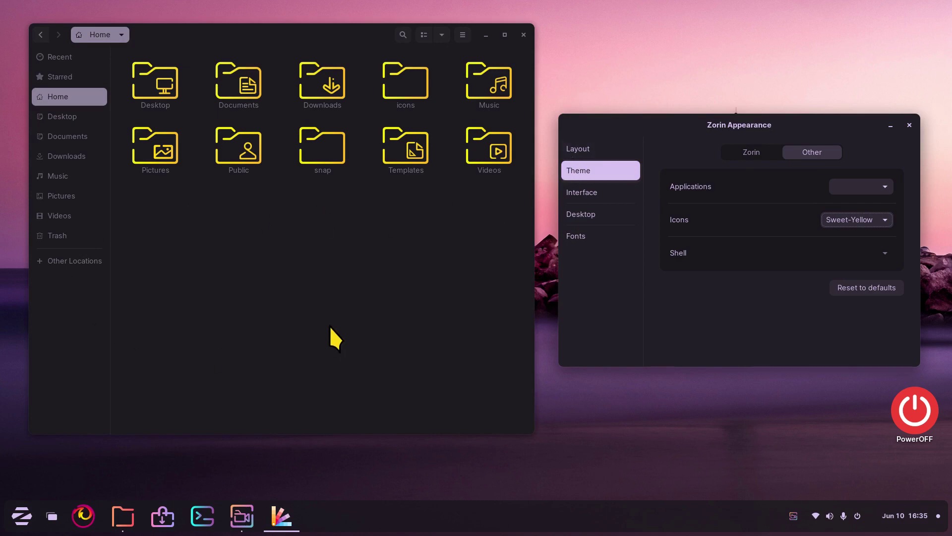
{"action": "left_click", "coordinate": [874, 221]}
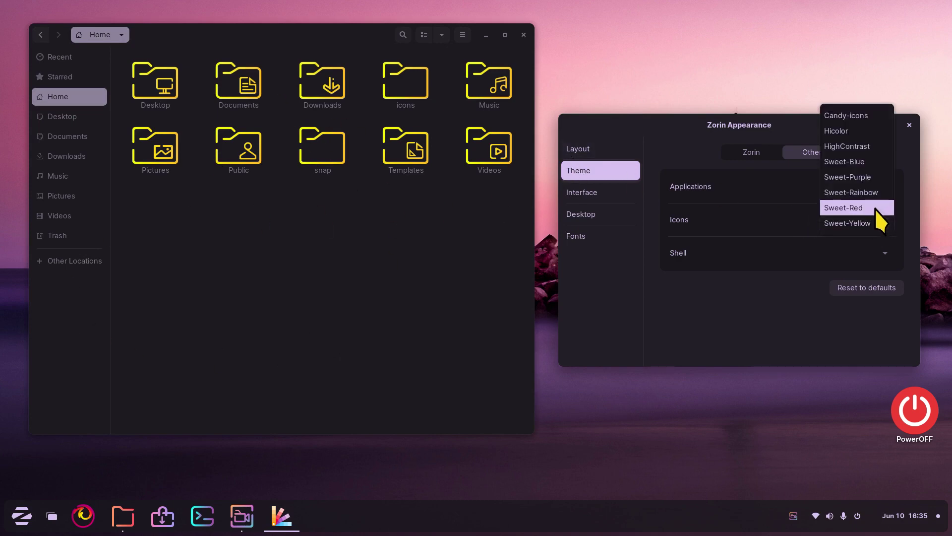
{"action": "left_click", "coordinate": [875, 207]}
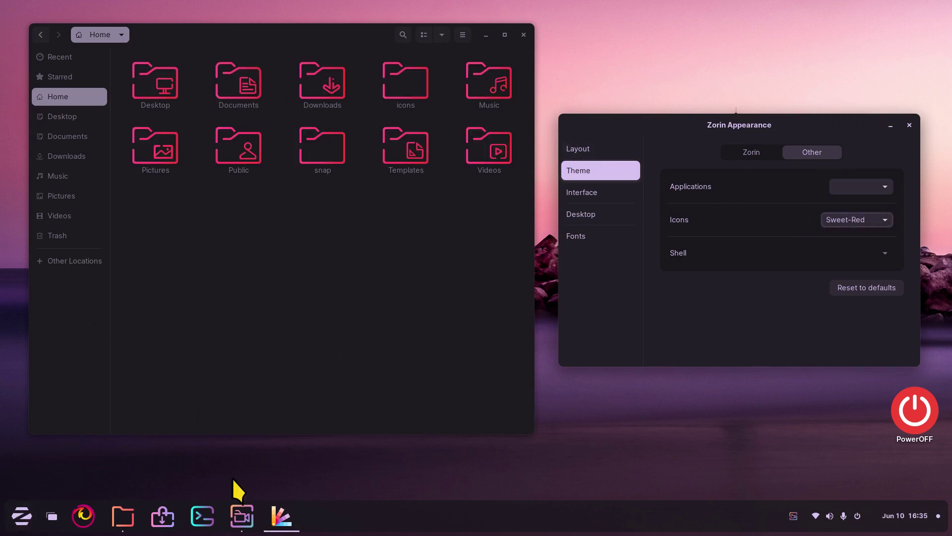
{"action": "left_click", "coordinate": [21, 519]}
{"action": "left_click", "coordinate": [766, 277]}
{"action": "left_click", "coordinate": [854, 221]}
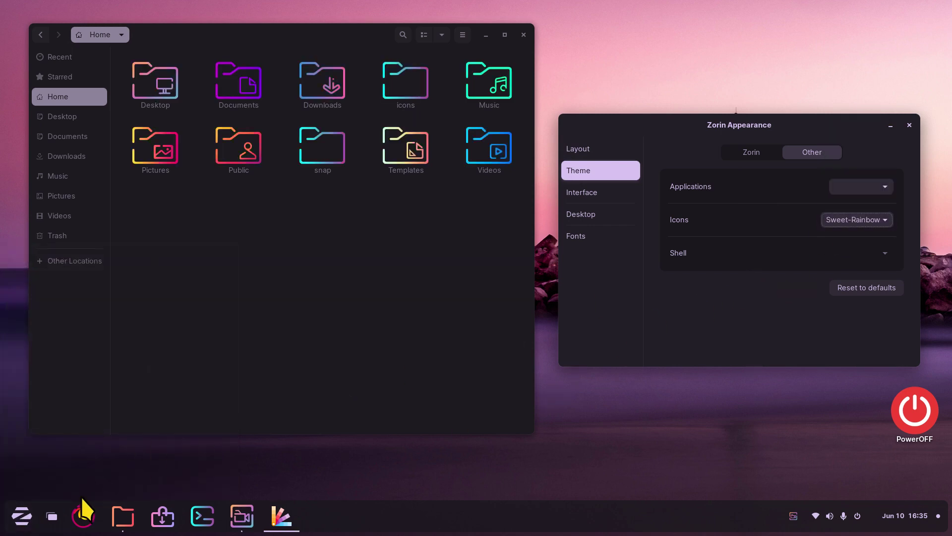
{"action": "left_click", "coordinate": [20, 519]}
{"action": "left_click", "coordinate": [731, 307]}
Try Sweet-Purple, then set Candy-icons as the icon theme and close Zorin Appearance
{"action": "left_click", "coordinate": [862, 218]}
{"action": "left_click", "coordinate": [865, 206]}
{"action": "left_click", "coordinate": [22, 516]}
{"action": "left_click", "coordinate": [814, 270]}
{"action": "left_click", "coordinate": [861, 218]}
{"action": "left_click", "coordinate": [867, 165]}
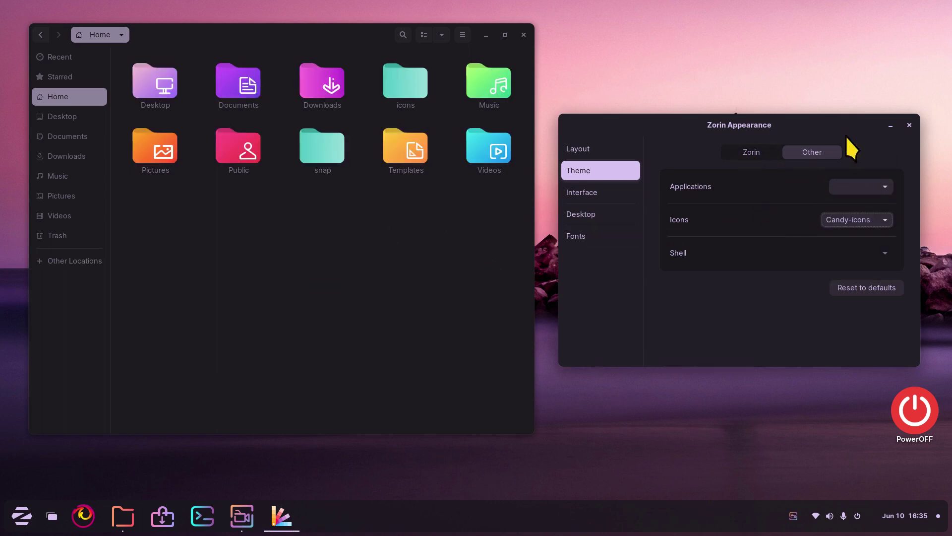
{"action": "left_click", "coordinate": [909, 125]}
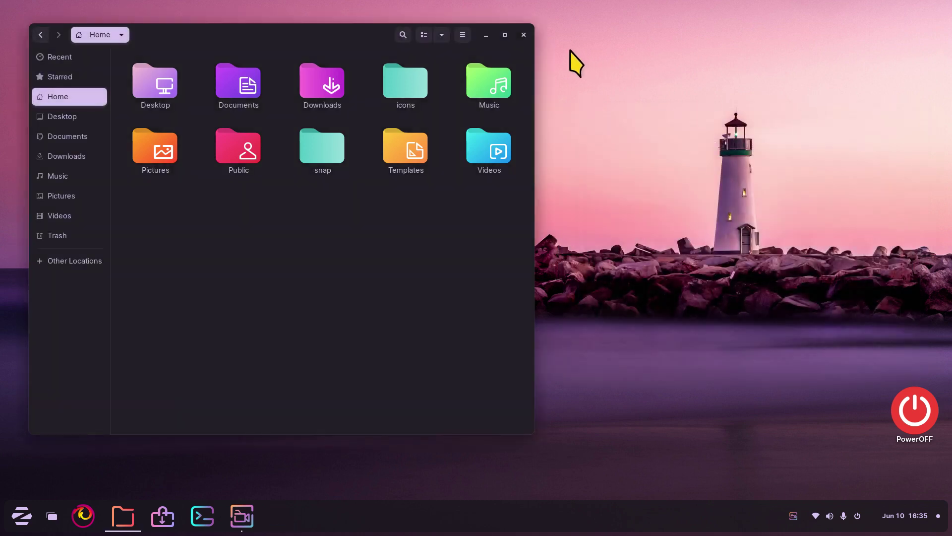
Reopen Files with hidden items shown, select Radioactive inside .icons, then close Files
{"action": "left_click", "coordinate": [523, 34]}
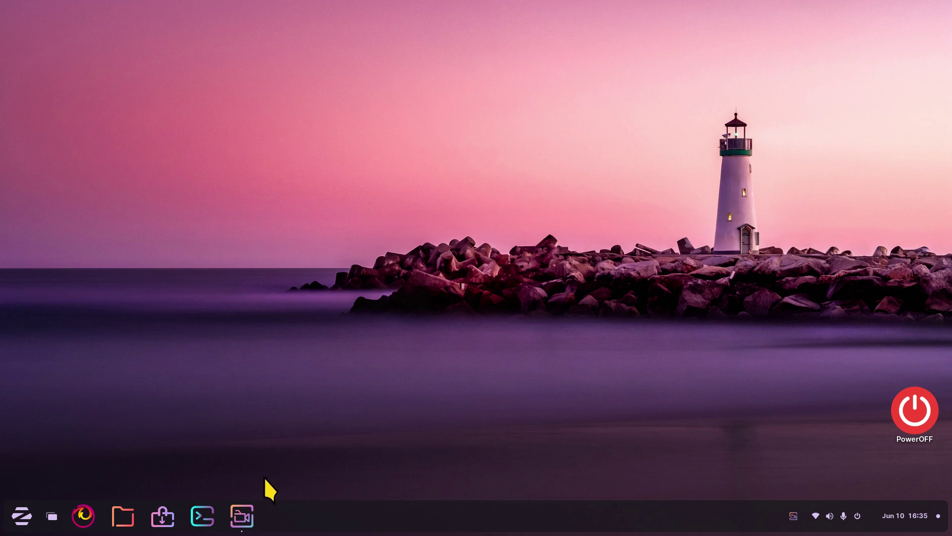
{"action": "left_click", "coordinate": [122, 516]}
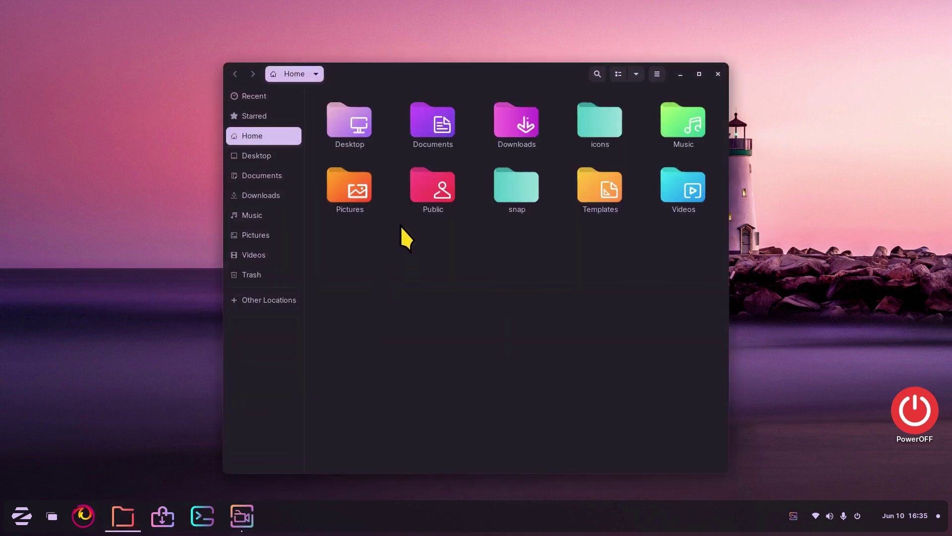
{"action": "key", "text": "ctrl+h"}
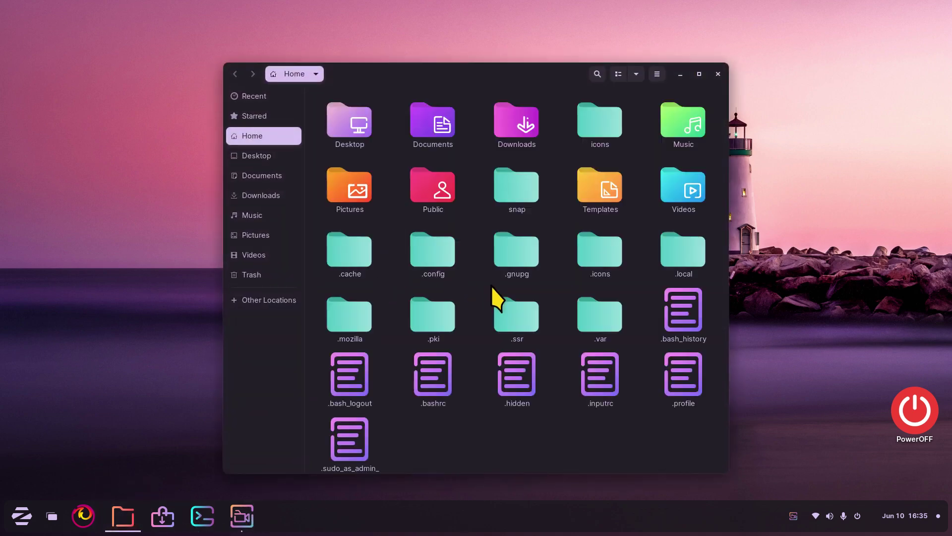
{"action": "double_click", "coordinate": [606, 255]}
{"action": "left_click", "coordinate": [434, 130]}
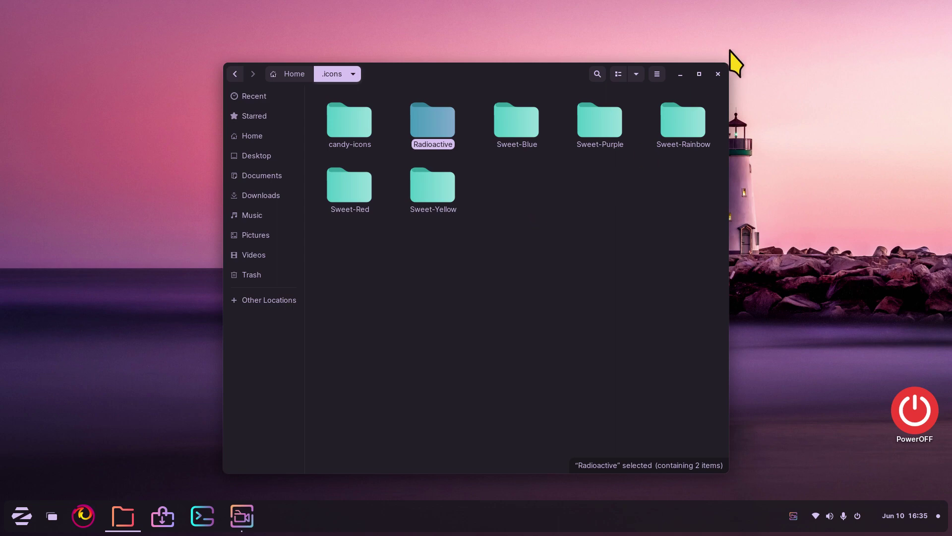
{"action": "left_click", "coordinate": [717, 74]}
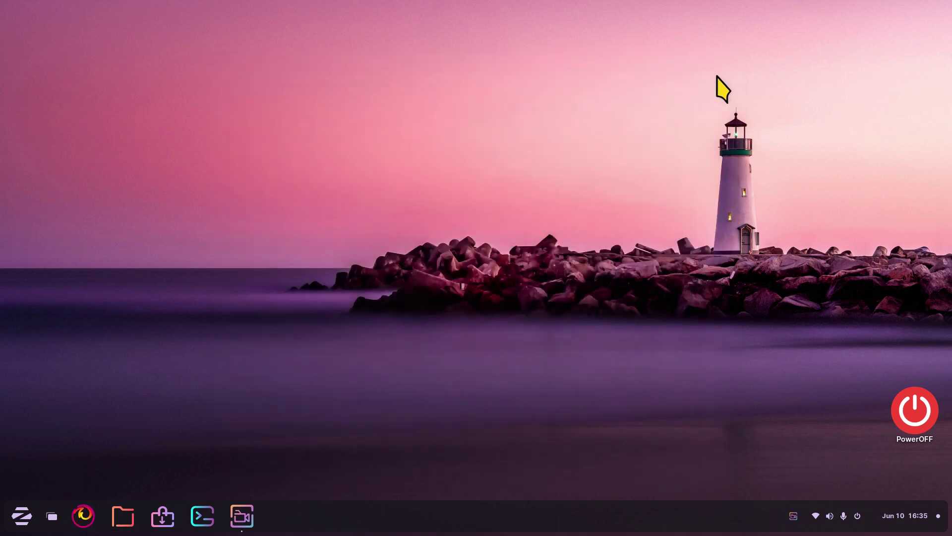
Search the start menu for 'twe' and launch Tweaks
{"action": "left_click", "coordinate": [24, 518]}
{"action": "left_click", "coordinate": [54, 483]}
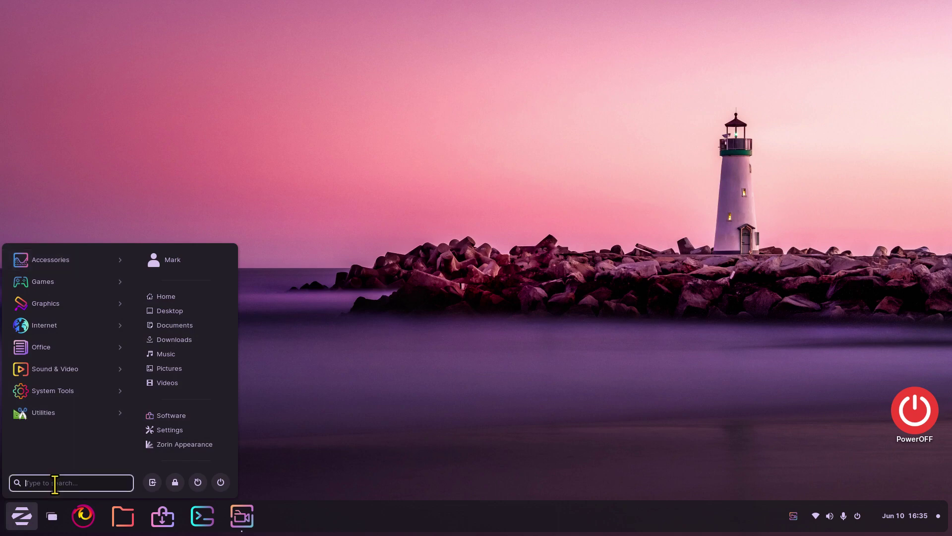
{"action": "type", "text": "twe"}
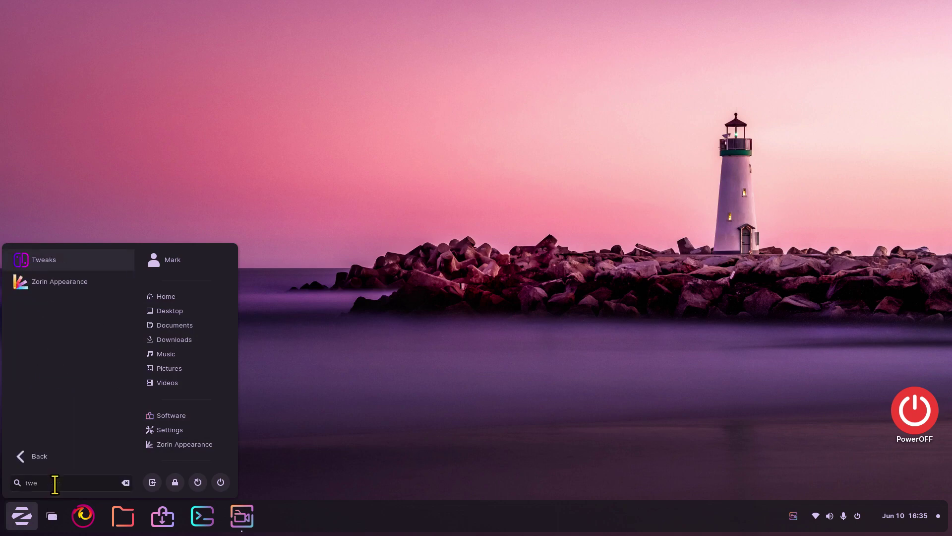
{"action": "left_click", "coordinate": [61, 262]}
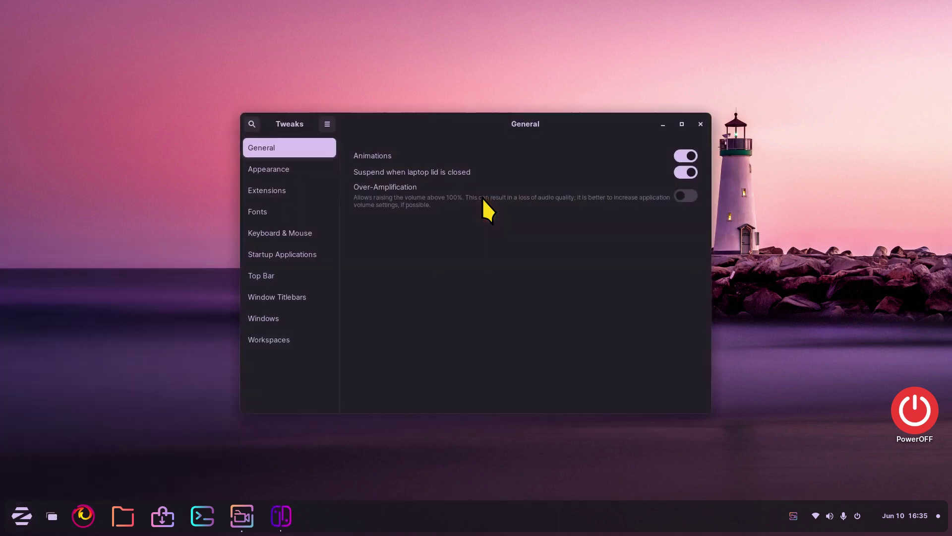
Check in About Tweaks that the version is GNOME Tweaks 3.34.0
{"action": "left_click", "coordinate": [327, 125]}
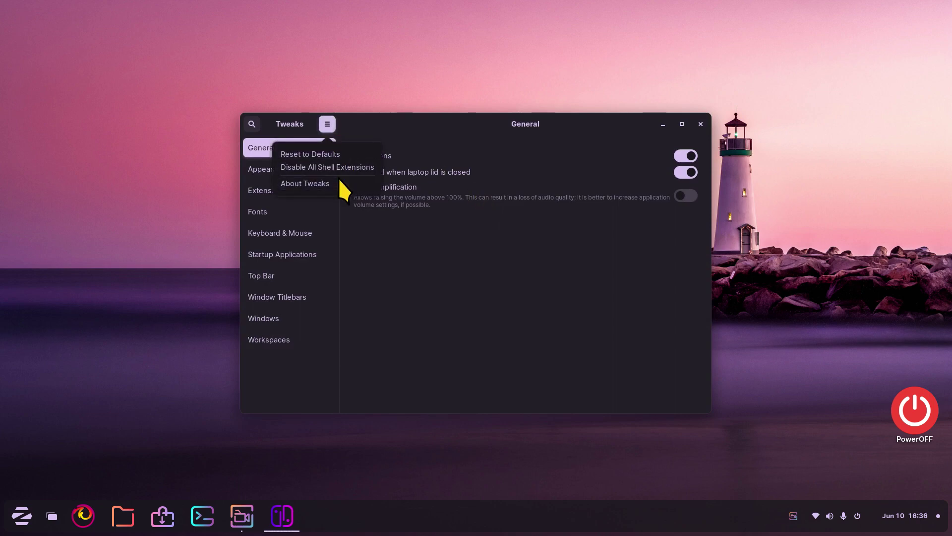
{"action": "left_click", "coordinate": [315, 187]}
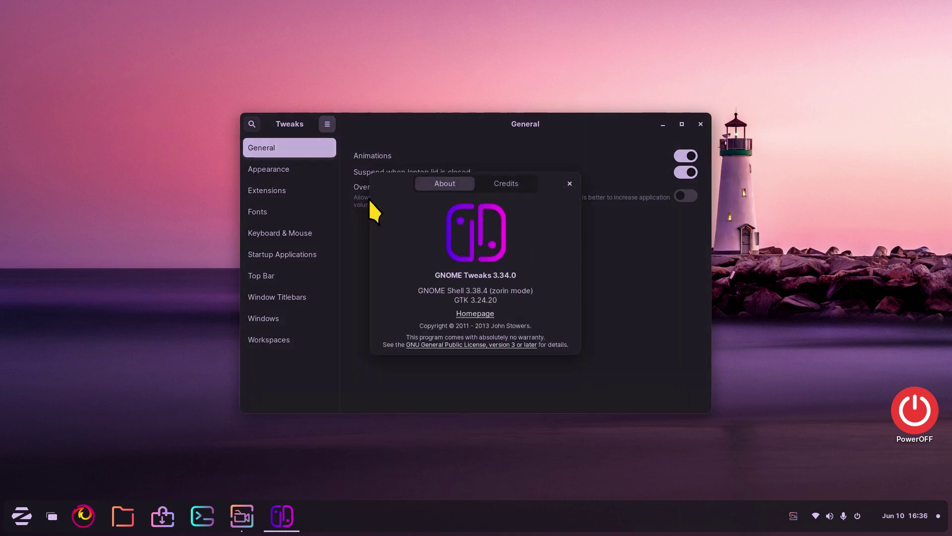
{"action": "left_click_drag", "start_coordinate": [556, 179], "coordinate": [613, 221]}
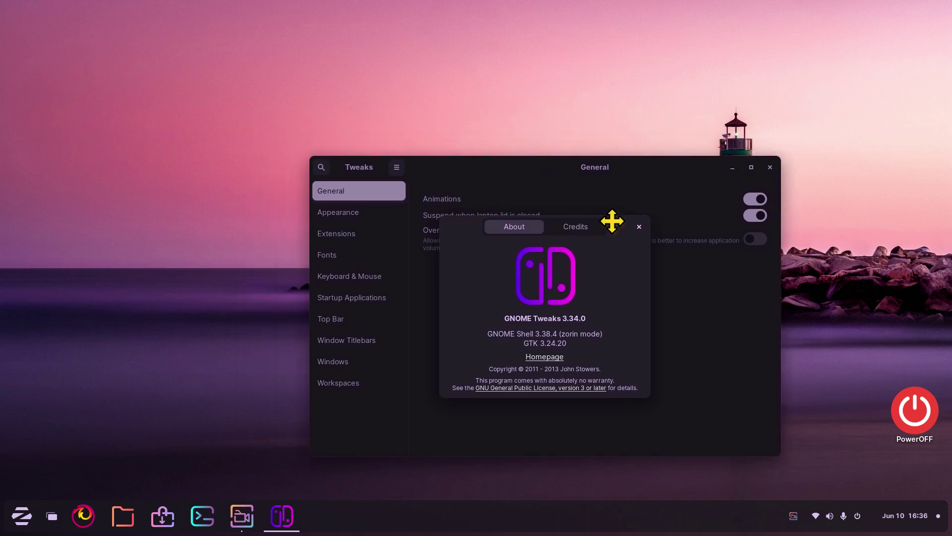
{"action": "left_click_drag", "start_coordinate": [504, 316], "coordinate": [610, 313]}
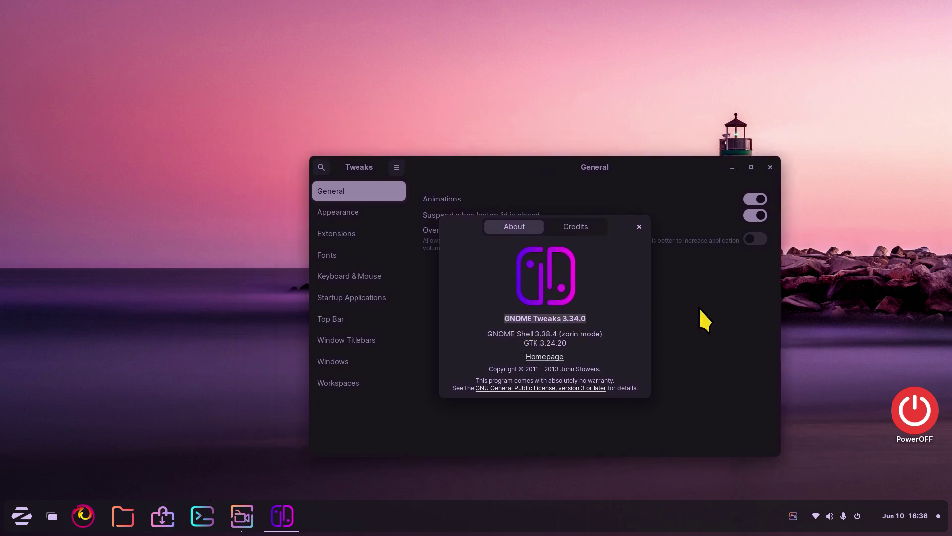
{"action": "left_click", "coordinate": [639, 226]}
On the Appearance page, switch the cursor theme to Adwaita, then back to Radioactive
{"action": "left_click", "coordinate": [353, 213]}
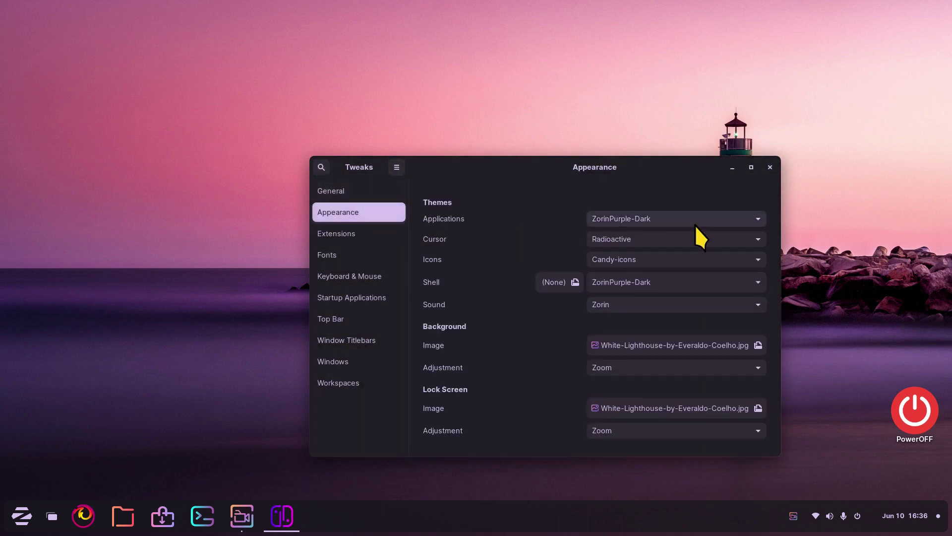
{"action": "left_click", "coordinate": [678, 239]}
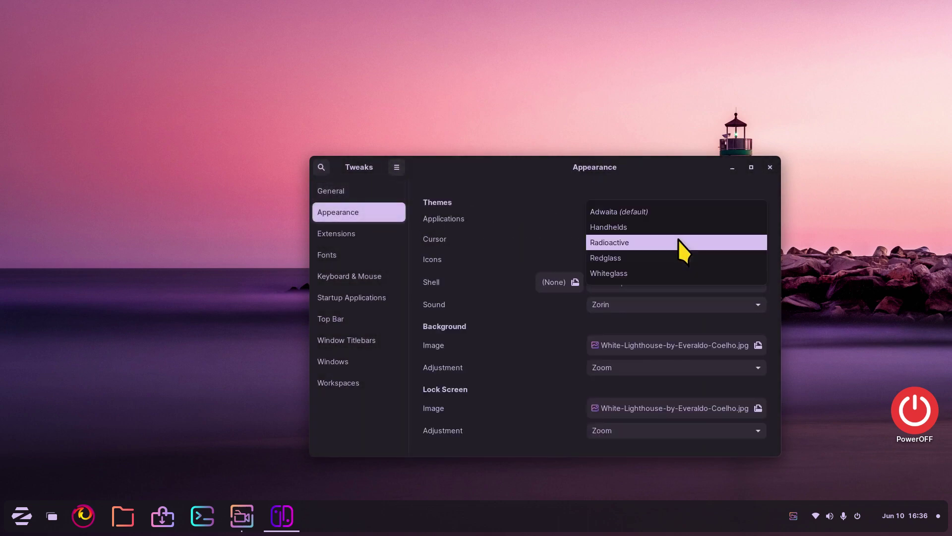
{"action": "left_click", "coordinate": [689, 213]}
{"action": "left_click_drag", "start_coordinate": [694, 160], "coordinate": [506, 88]}
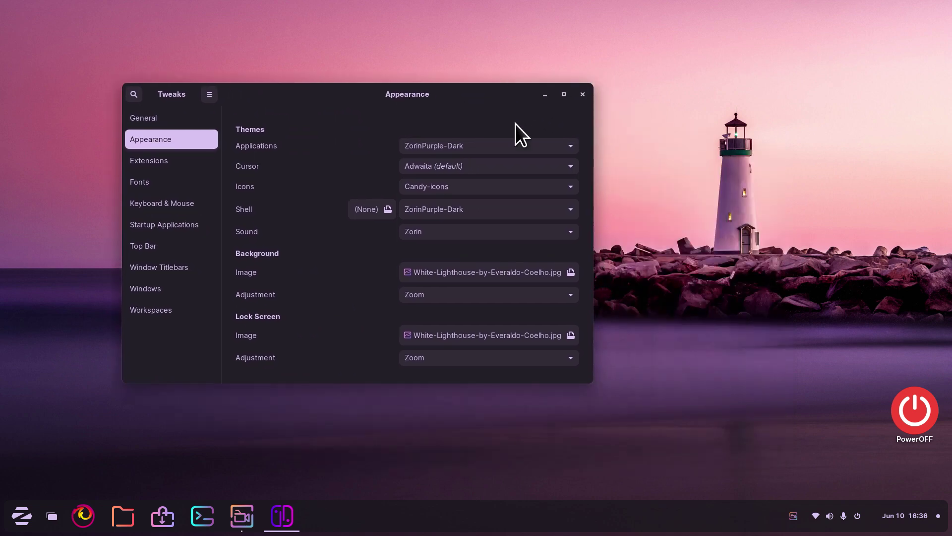
{"action": "left_click", "coordinate": [474, 167]}
{"action": "left_click", "coordinate": [467, 201]}
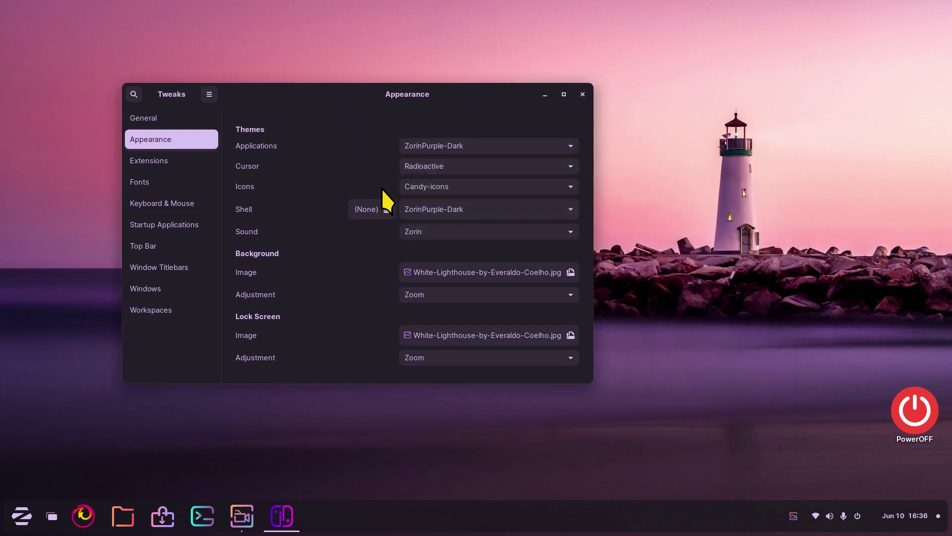
{"action": "left_click", "coordinate": [167, 262]}
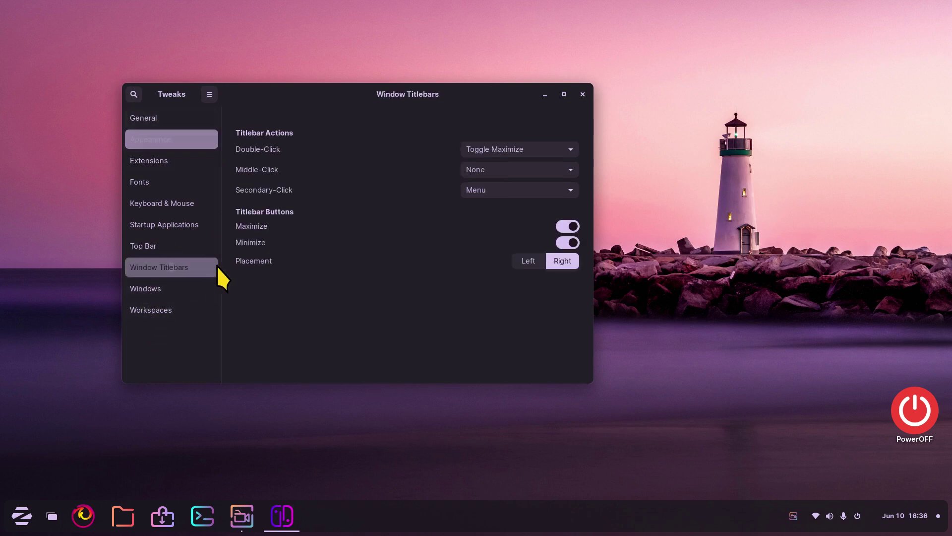
{"action": "left_click", "coordinate": [568, 227]}
{"action": "left_click", "coordinate": [570, 243]}
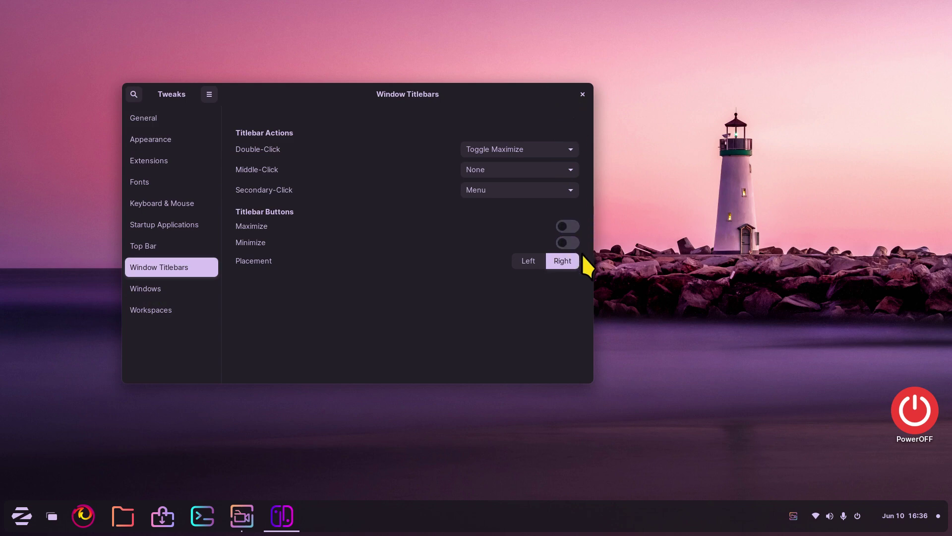
{"action": "left_click", "coordinate": [568, 226]}
{"action": "left_click", "coordinate": [569, 243]}
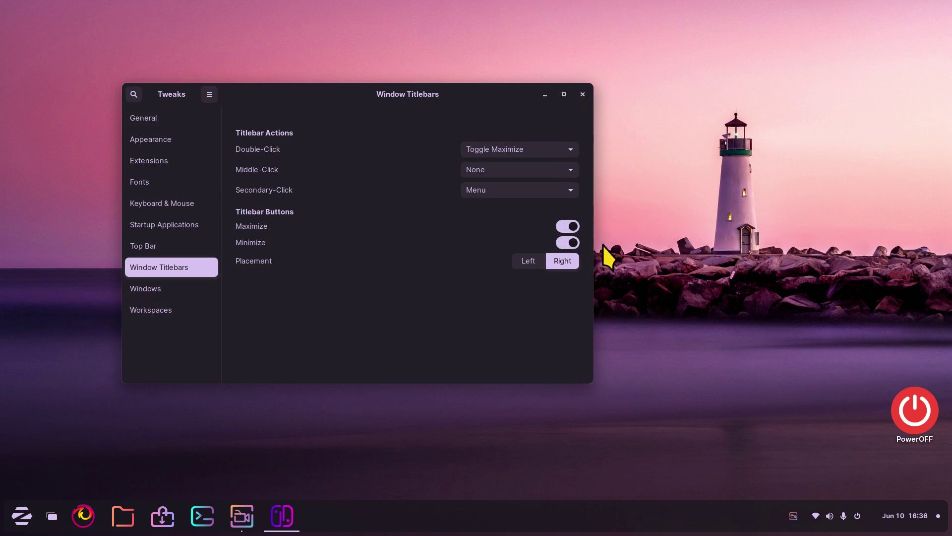
{"action": "left_click_drag", "start_coordinate": [483, 93], "coordinate": [543, 114]}
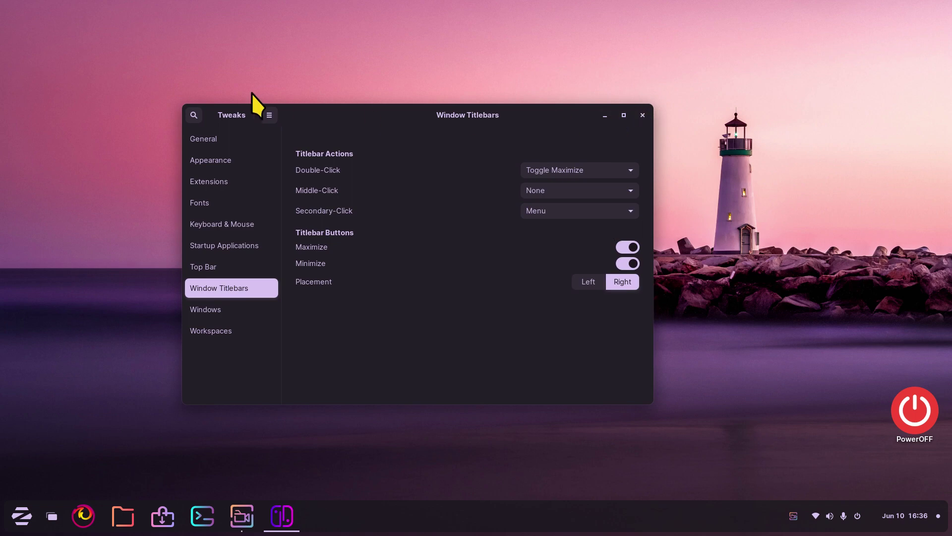
{"action": "left_click", "coordinate": [587, 285]}
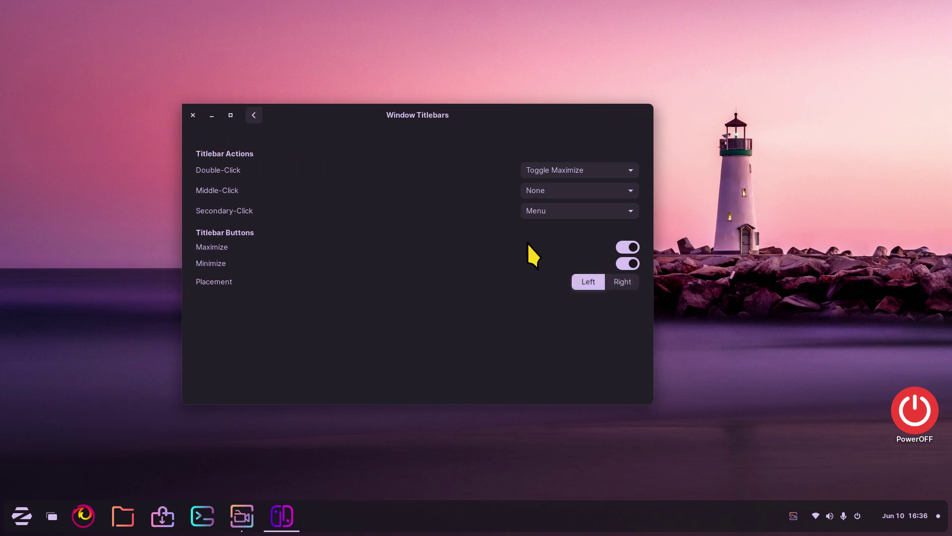
{"action": "left_click", "coordinate": [618, 281]}
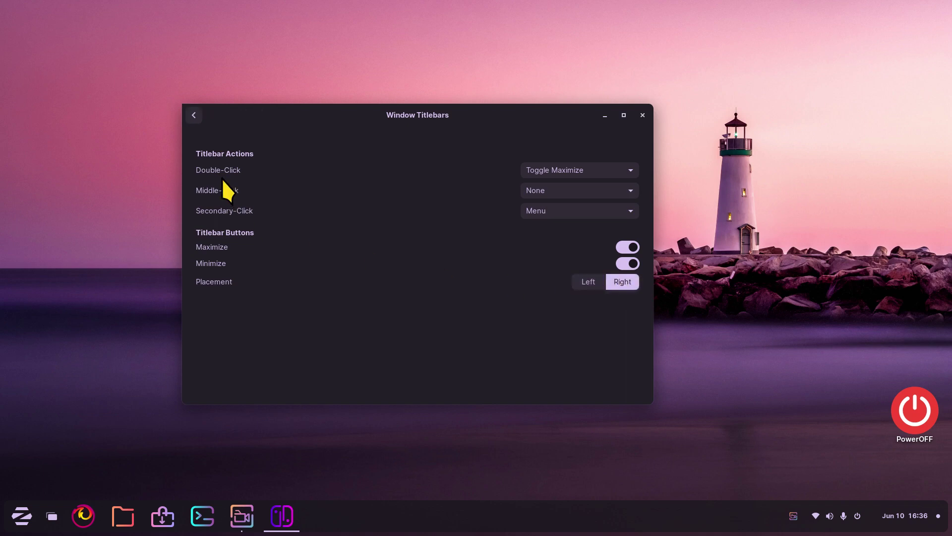
{"action": "left_click", "coordinate": [193, 114]}
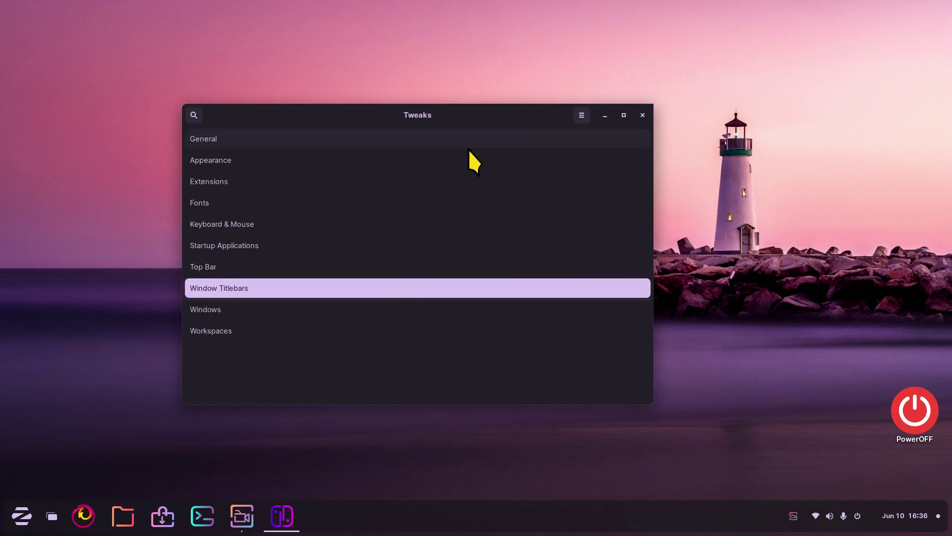
{"action": "left_click", "coordinate": [213, 160]}
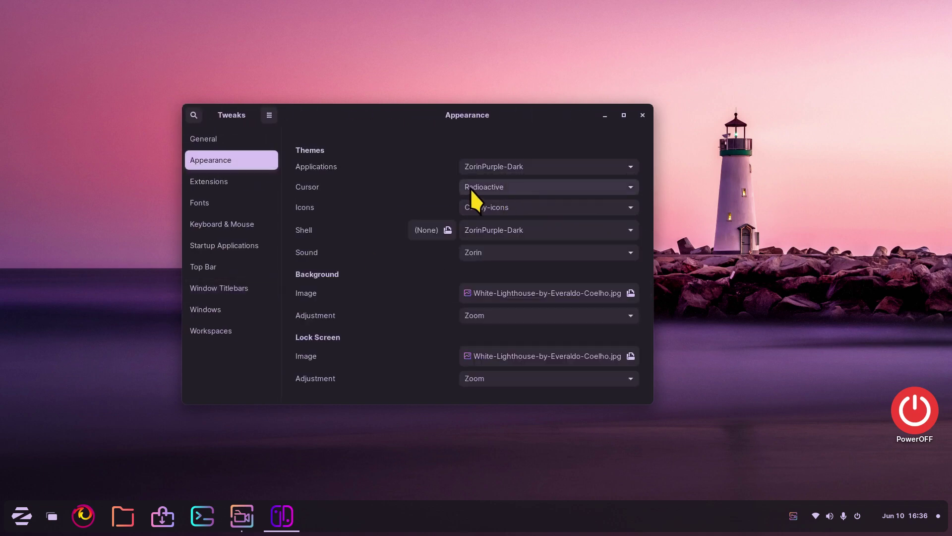
Reselect Radioactive in the Cursor dropdown, then close GNOME Tweaks with Alt+F4
{"action": "left_click", "coordinate": [501, 190]}
{"action": "left_click", "coordinate": [500, 190]}
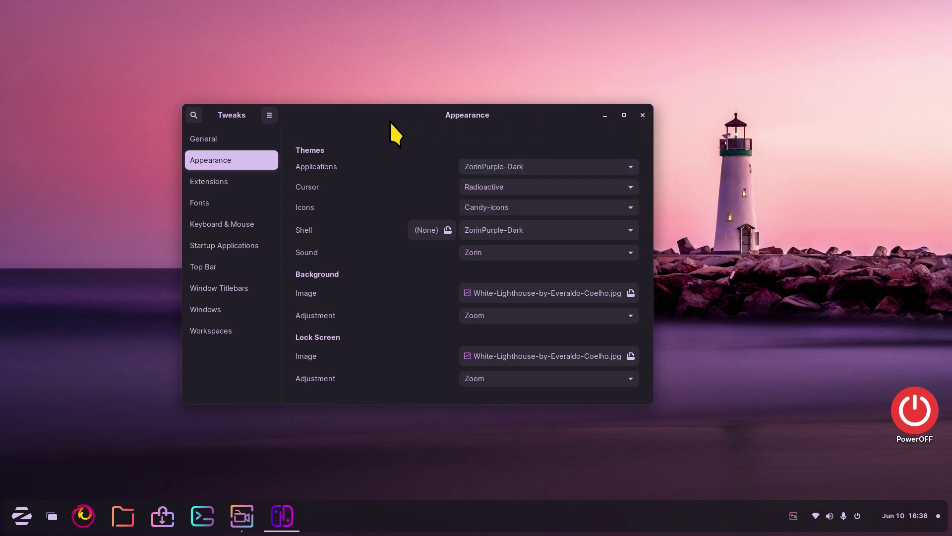
{"action": "key", "text": "alt+F4"}
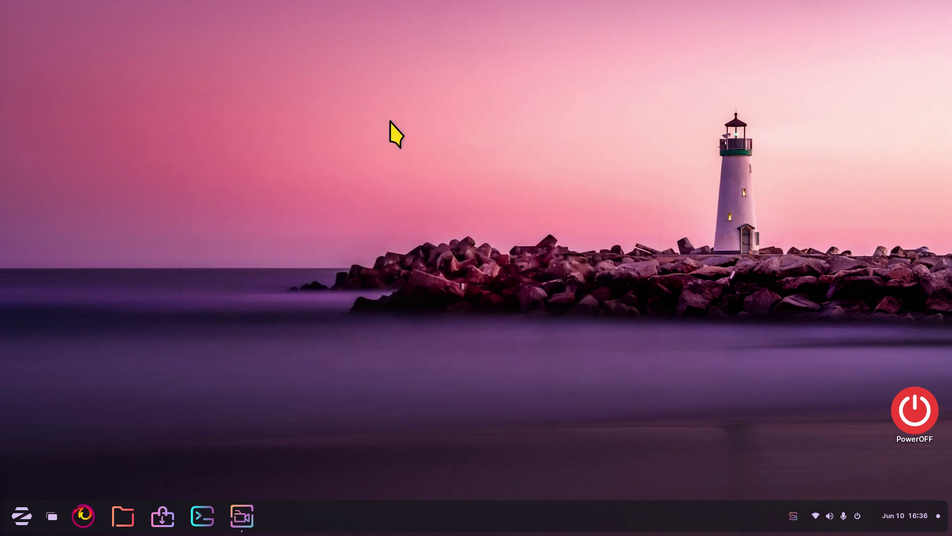